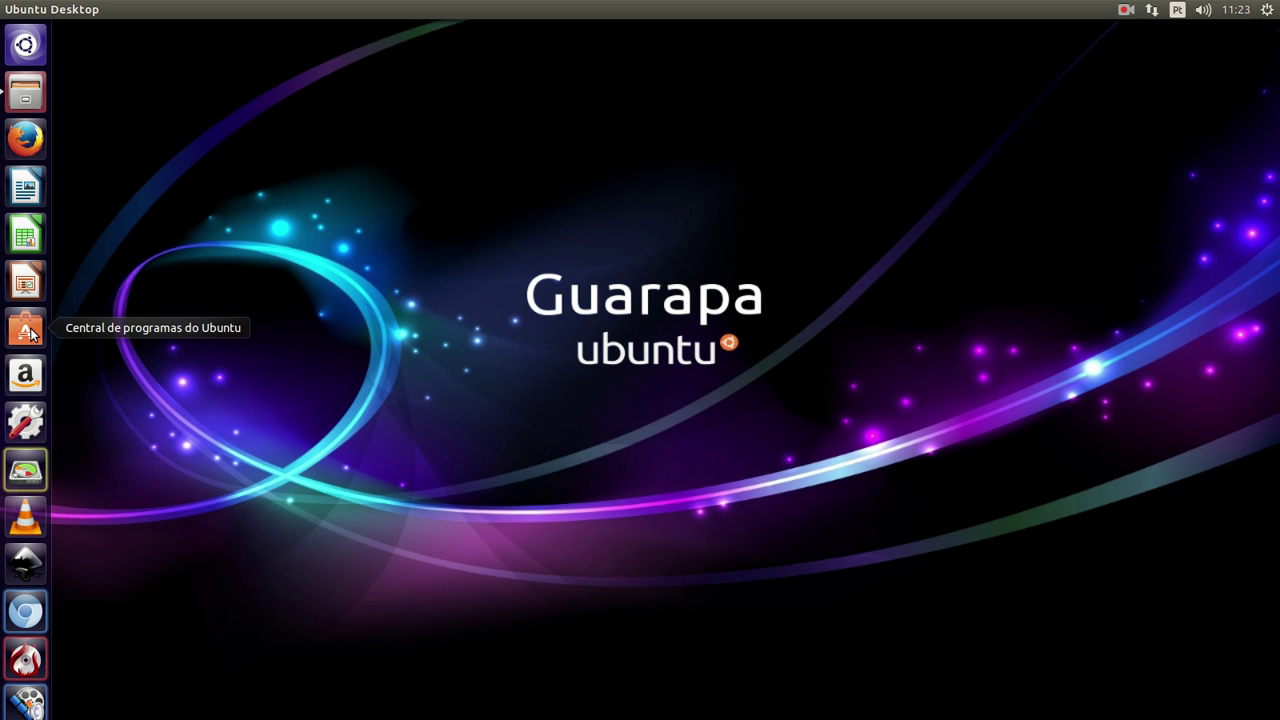
# Step: Open the Ubuntu Software Center and search all applications for "feramentas de rede"
pyautogui.click(28, 330)
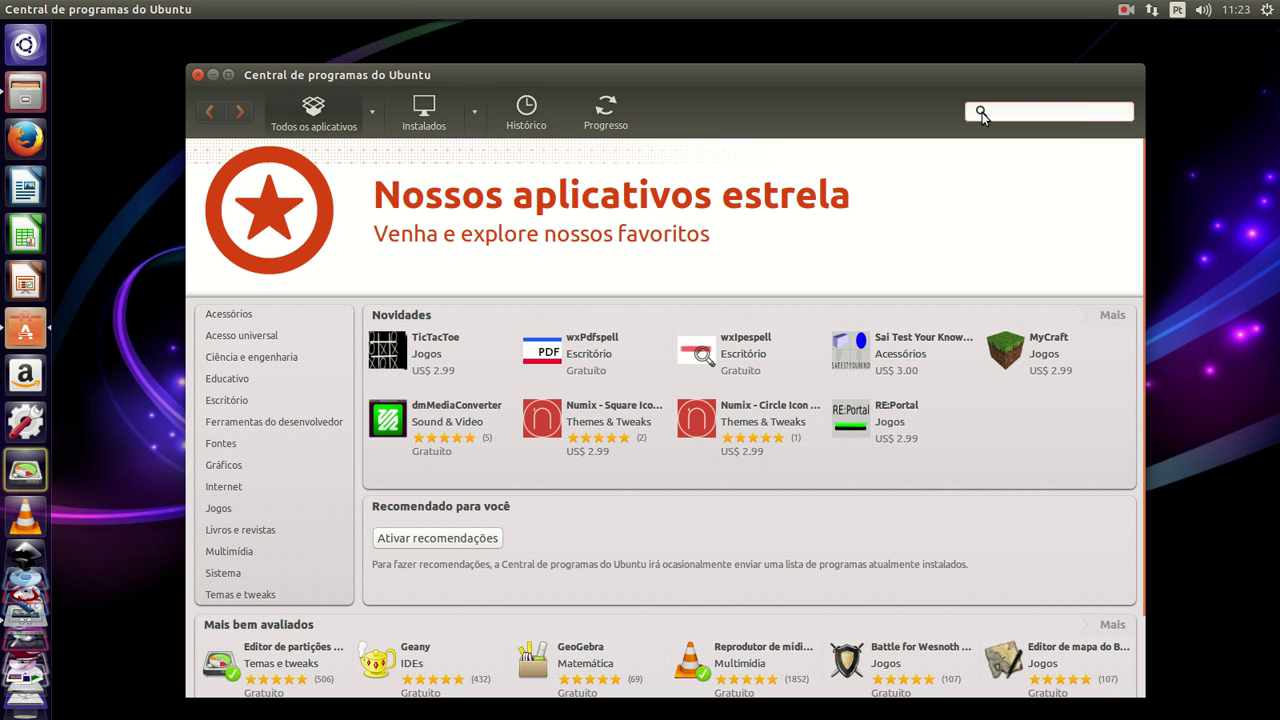
pyautogui.write('feramenta')
pyautogui.write('s de edi')
pyautogui.press('BackSpace')
pyautogui.press('BackSpace')
pyautogui.press('BackSpace')
pyautogui.write('rede')
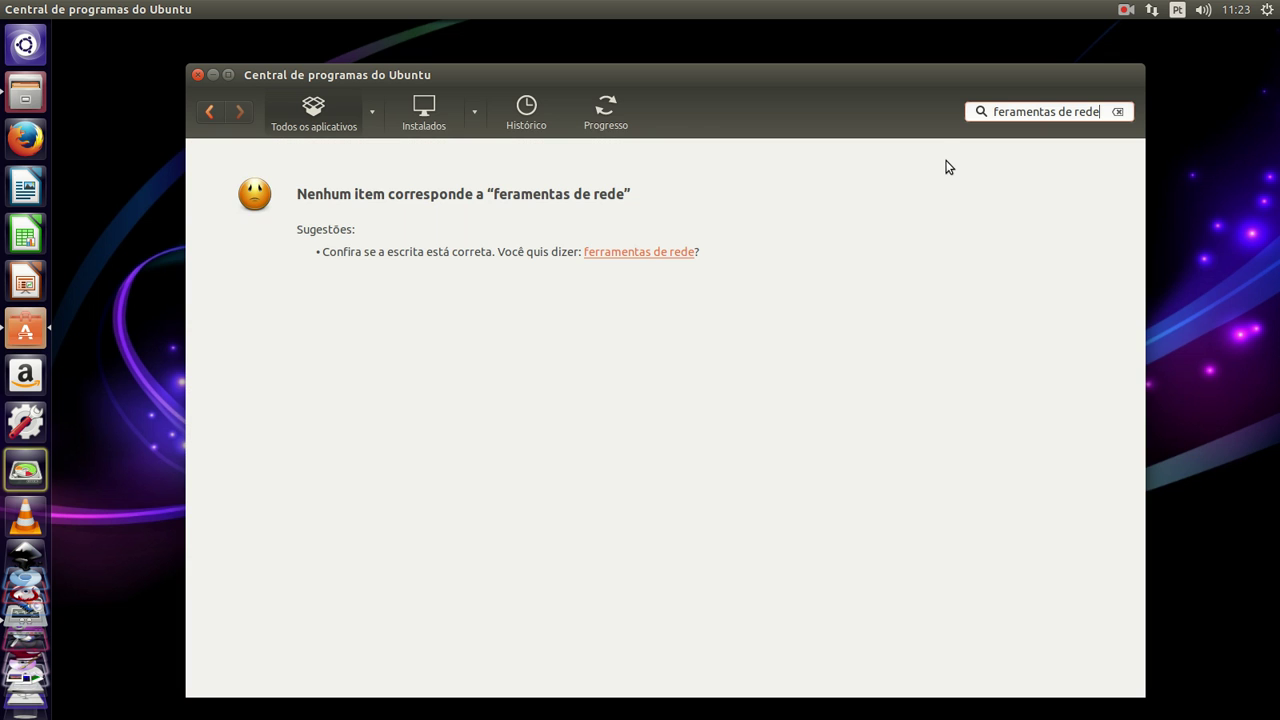
# Step: Replace the misspelled application search with "ferramentas de rede"
pyautogui.press('BackSpace')
pyautogui.press('BackSpace')
pyautogui.press('BackSpace')
pyautogui.press('BackSpace')
pyautogui.press('BackSpace')
pyautogui.press('BackSpace')
pyautogui.press('BackSpace')
pyautogui.press('BackSpace')
pyautogui.press('BackSpace')
pyautogui.press('BackSpace')
pyautogui.press('BackSpace')
pyautogui.press('BackSpace')
pyautogui.press('BackSpace')
pyautogui.press('BackSpace')
pyautogui.press('BackSpace')
pyautogui.press('BackSpace')
pyautogui.press('BackSpace')
pyautogui.press('BackSpace')
pyautogui.write('ferramenta')
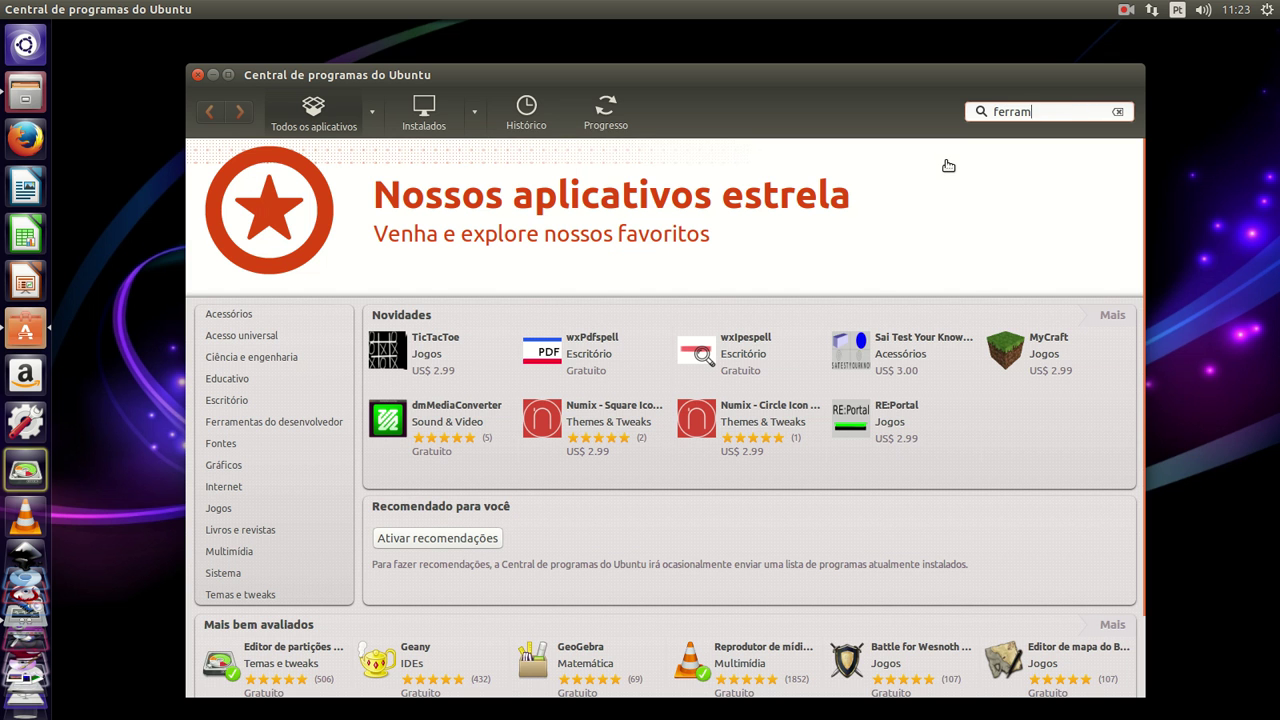
pyautogui.write('s de rede')
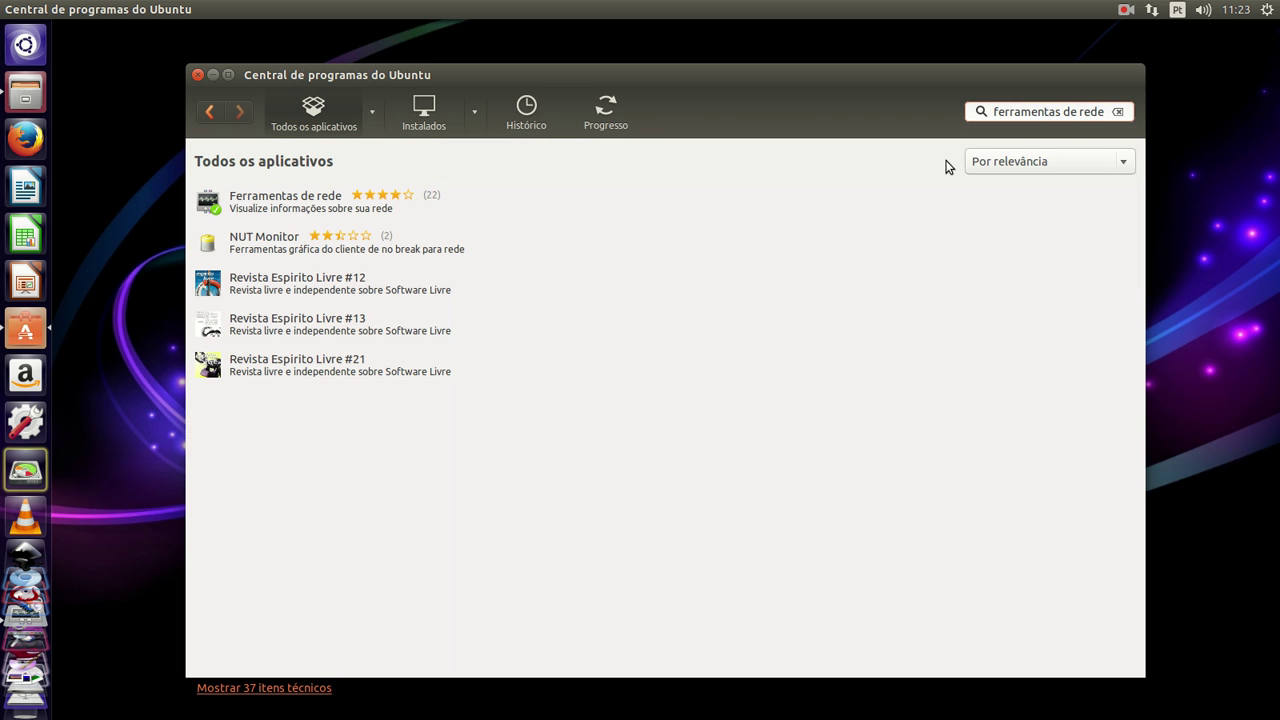
# Step: View the details page of the Ferramentas de rede application, and close the Software Center
pyautogui.click(279, 208)
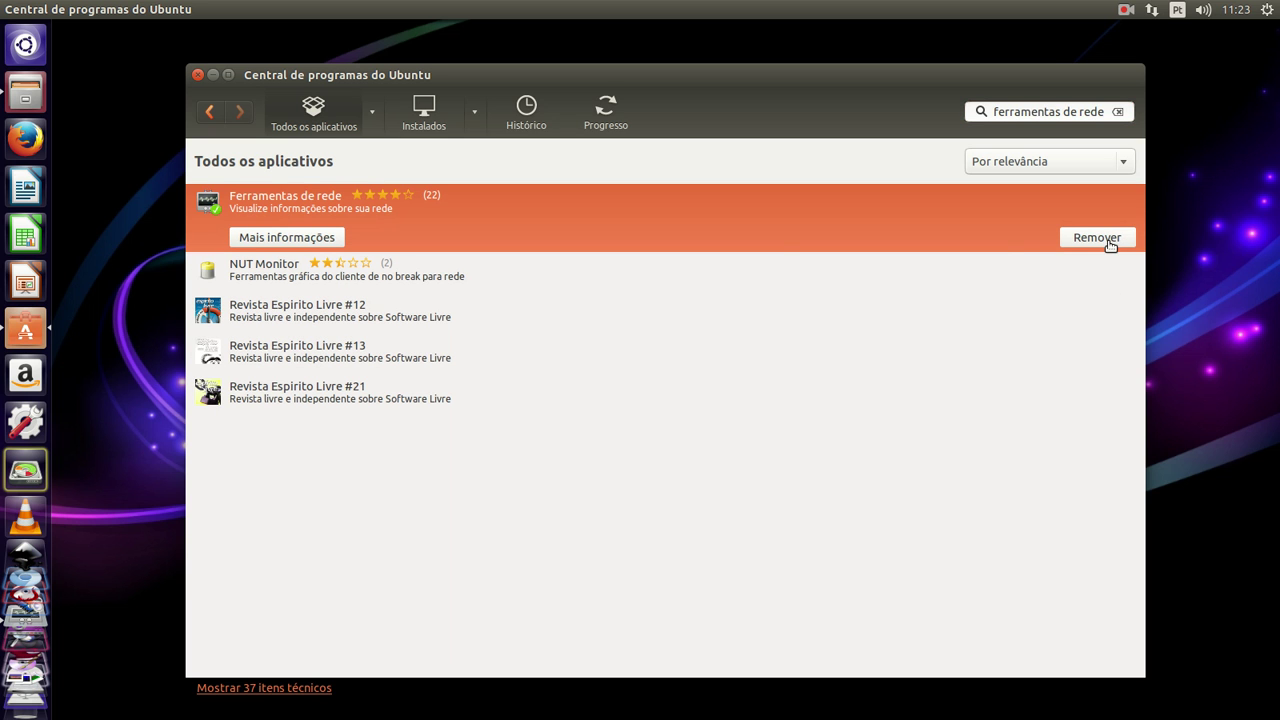
pyautogui.click(277, 240)
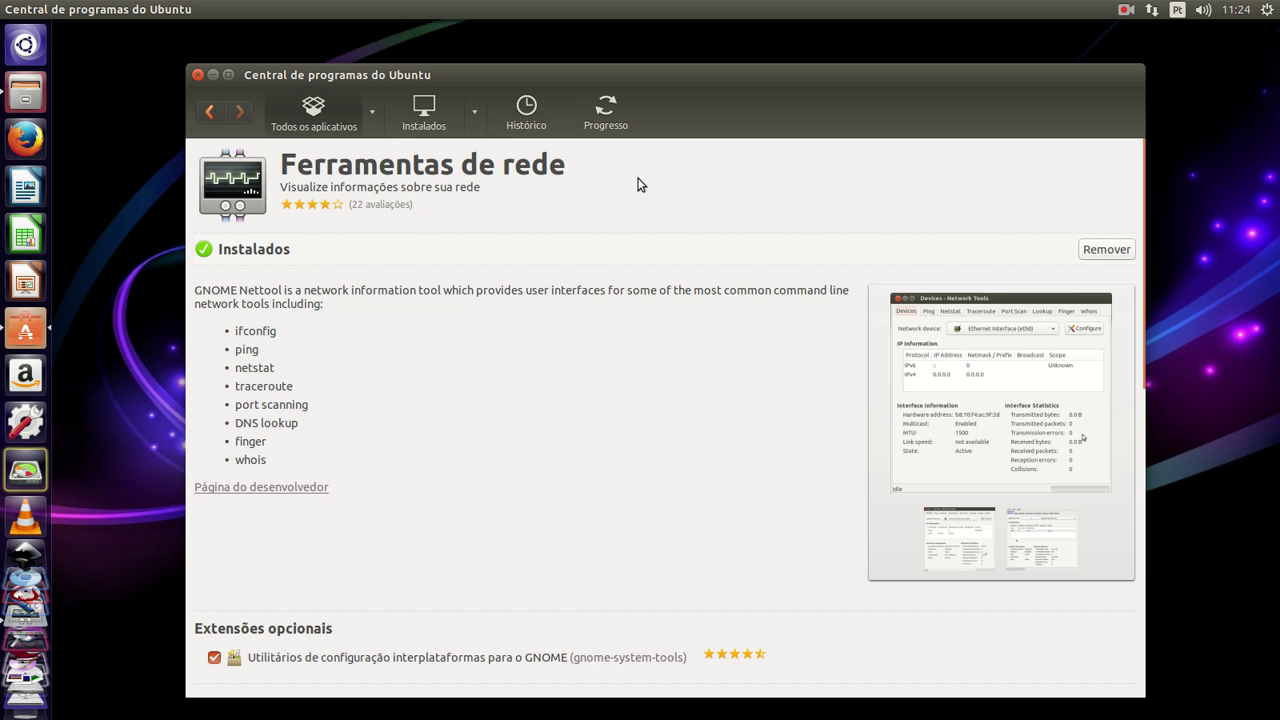
pyautogui.click(197, 75)
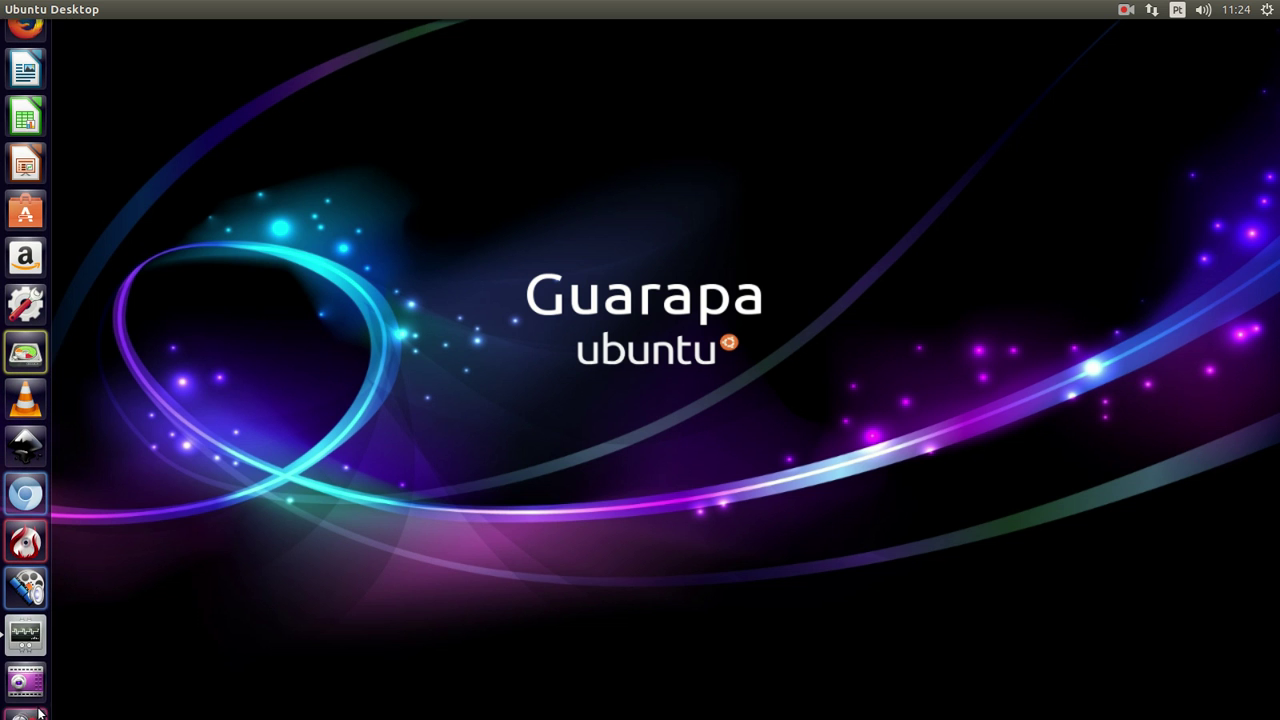
# Step: Launch Ferramentas de Rede in a maximized window and show its Dispositivos page
pyautogui.click(25, 610)
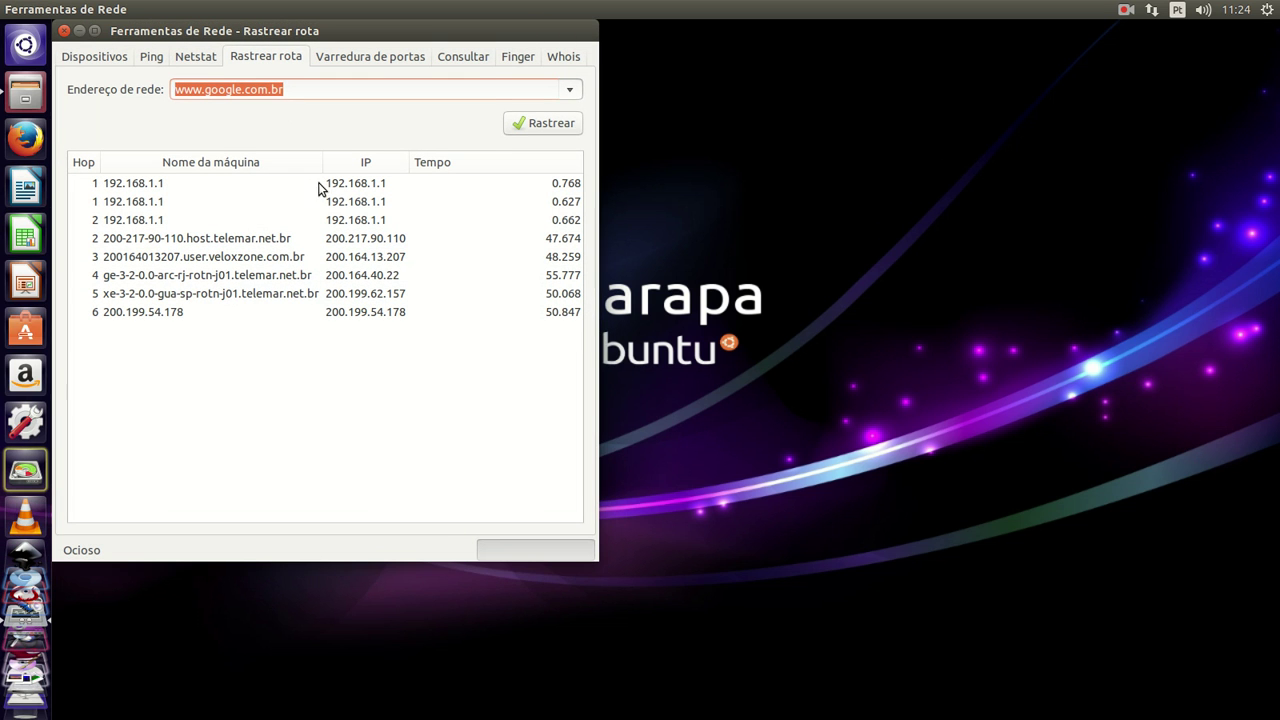
pyautogui.click(94, 31)
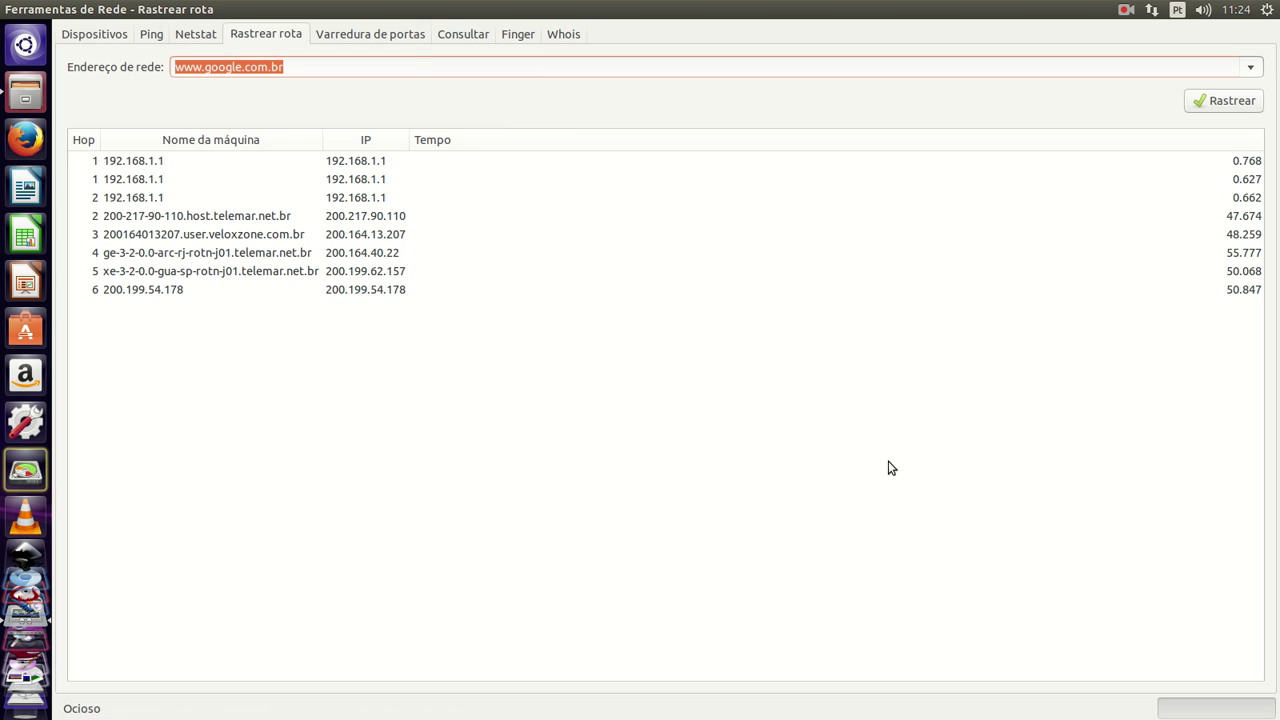
pyautogui.click(106, 38)
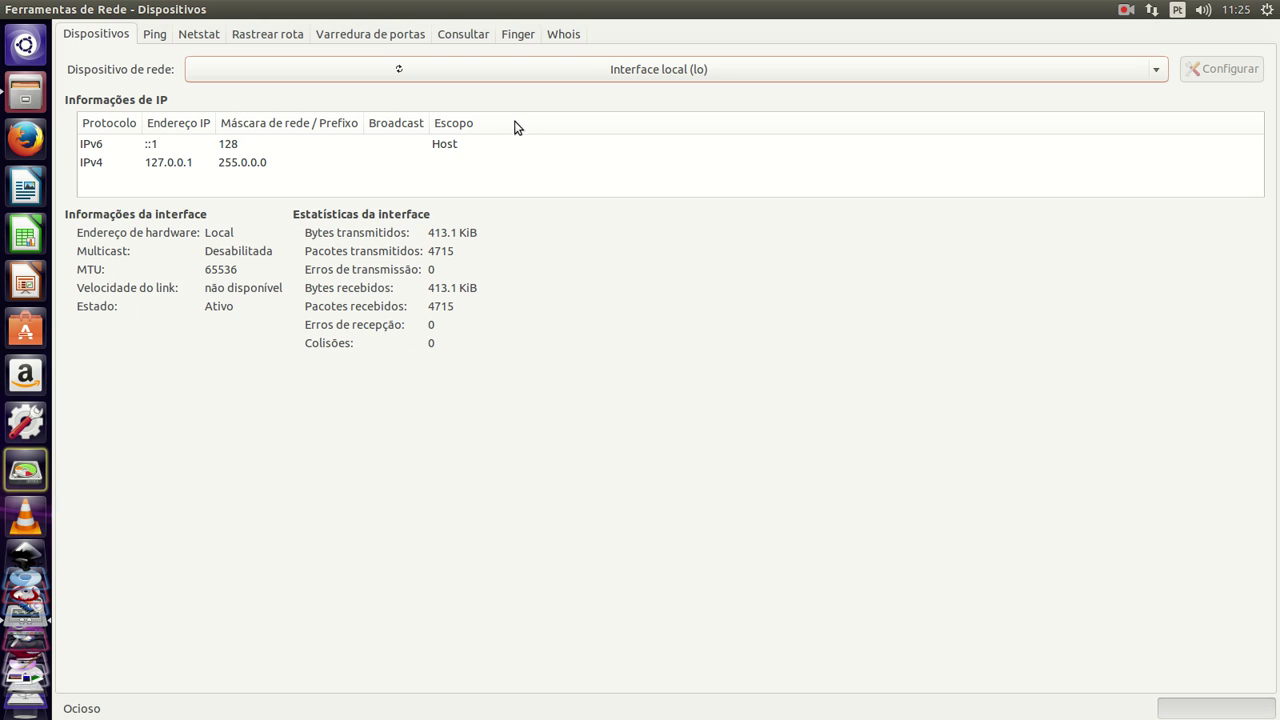
pyautogui.click(105, 33)
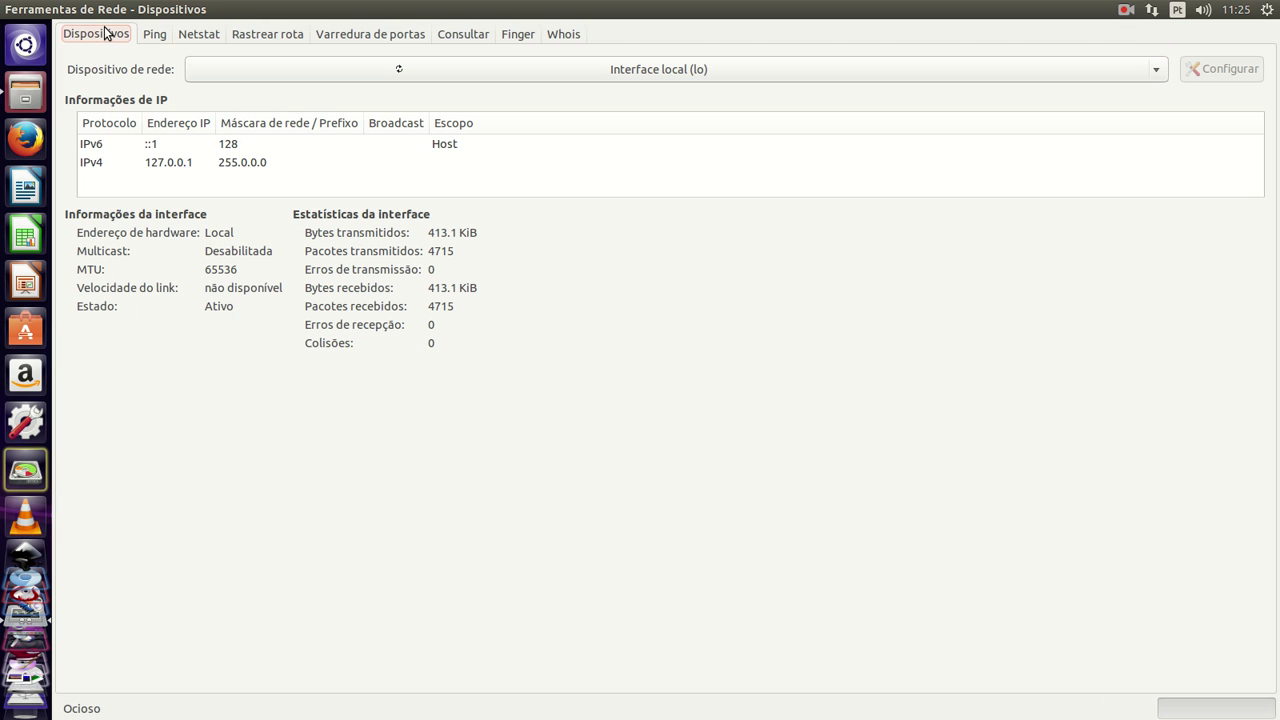
# Step: Choose Interface ethernet (eth0) as the network device and highlight its IPv4 entry
pyautogui.click(687, 72)
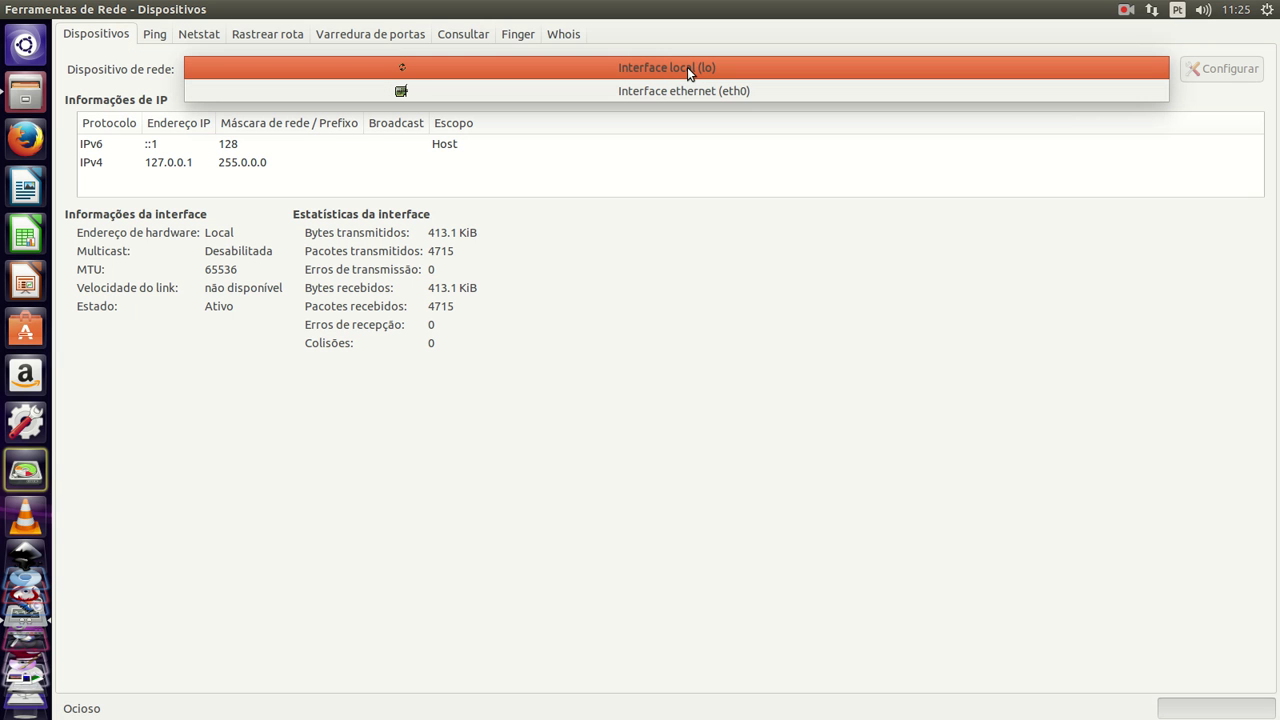
pyautogui.click(687, 84)
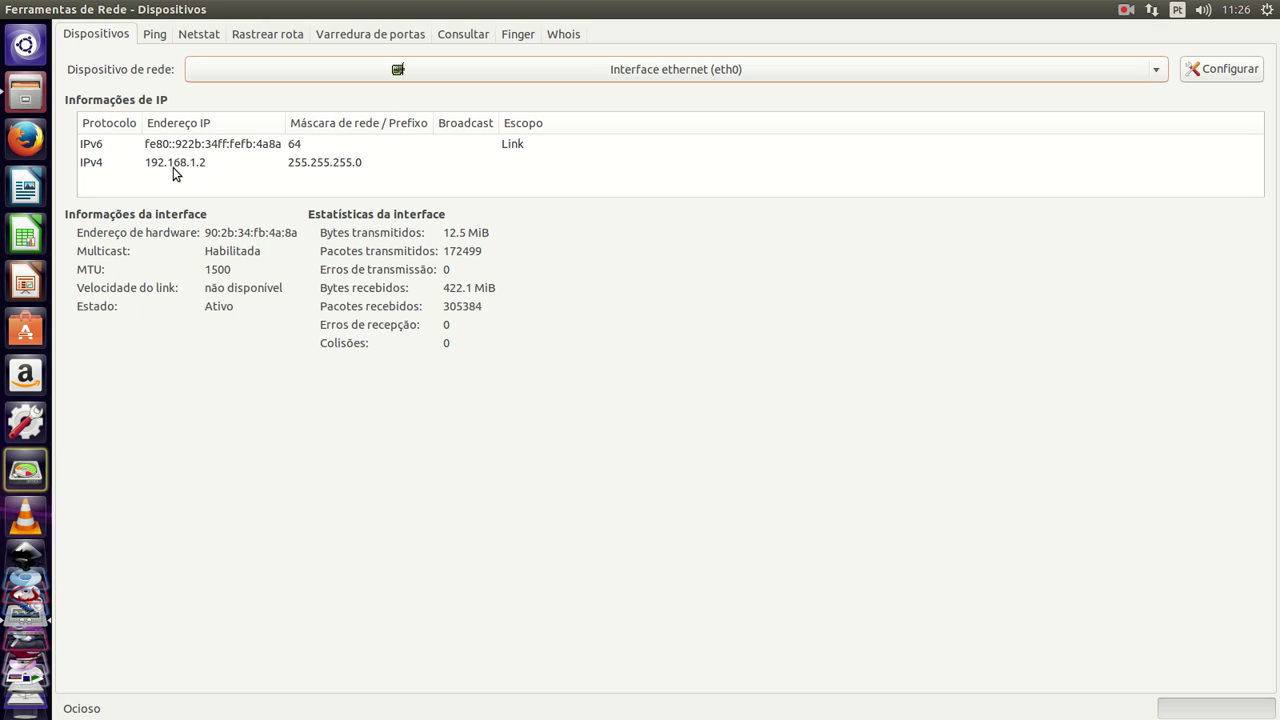
pyautogui.click(340, 165)
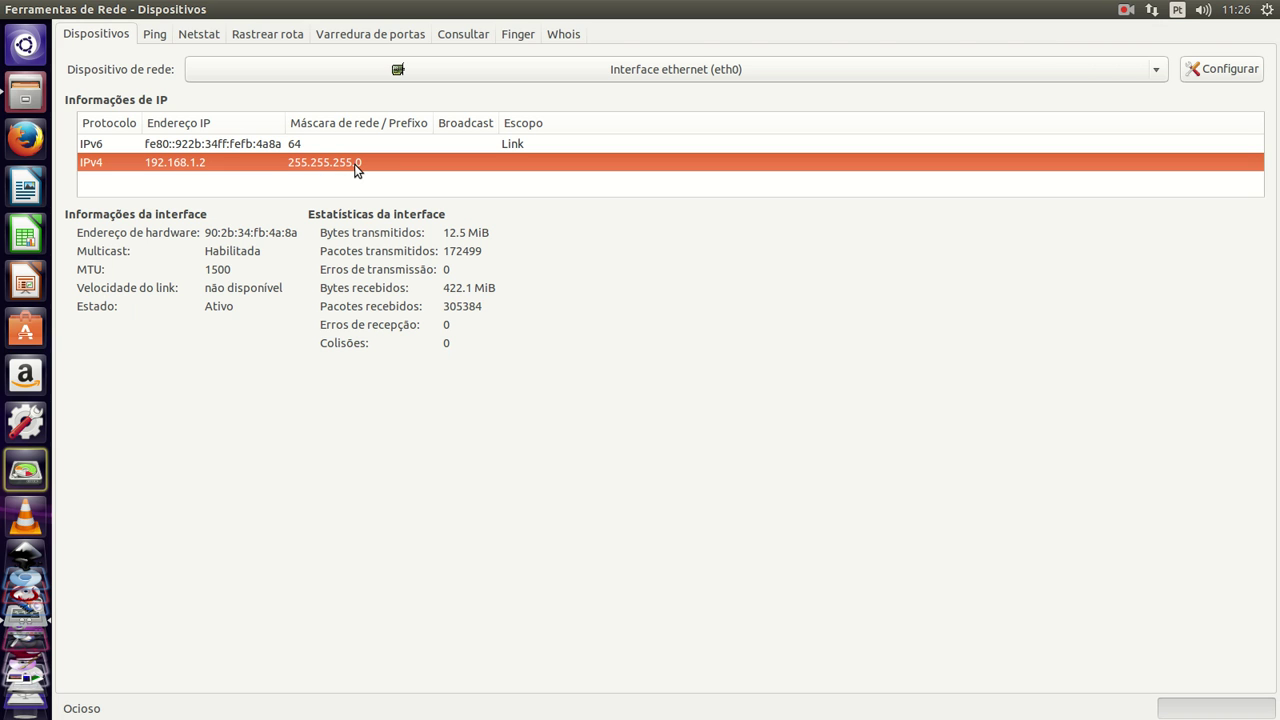
# Step: Compare the IP information of the local (lo) and ethernet (eth0) interfaces, leaving Interface local (lo) selected
pyautogui.click(634, 68)
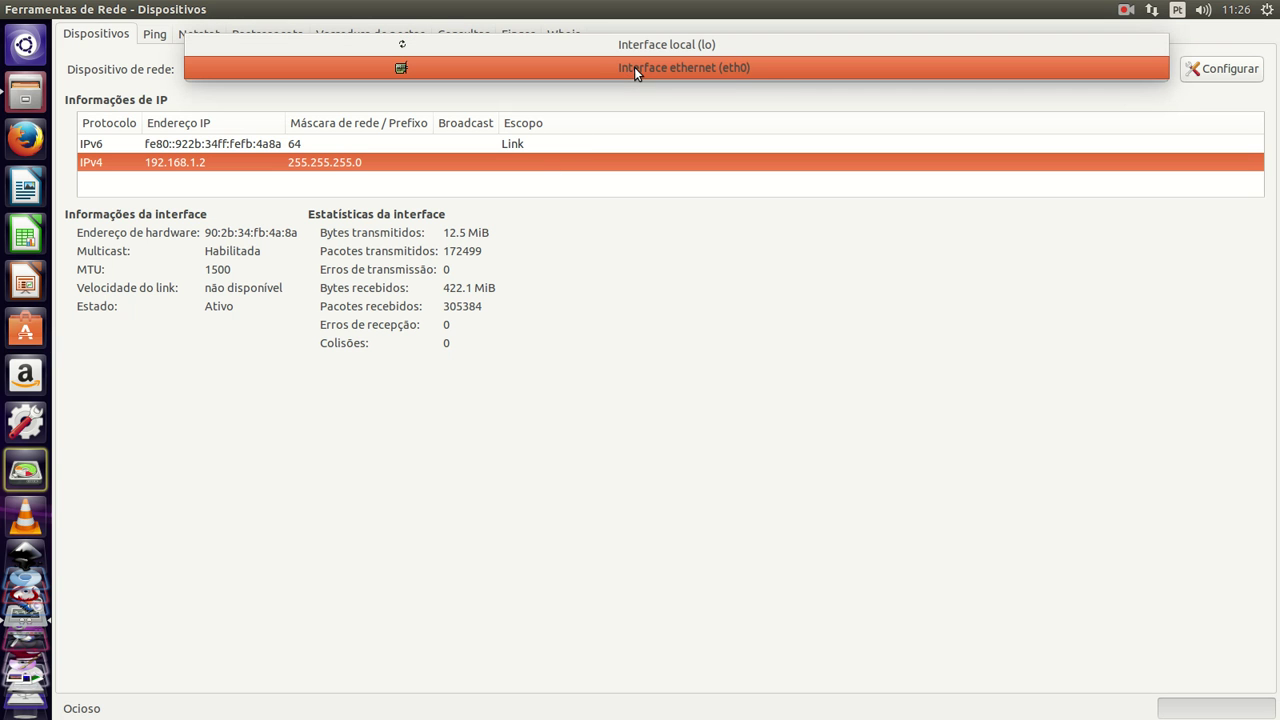
pyautogui.click(719, 53)
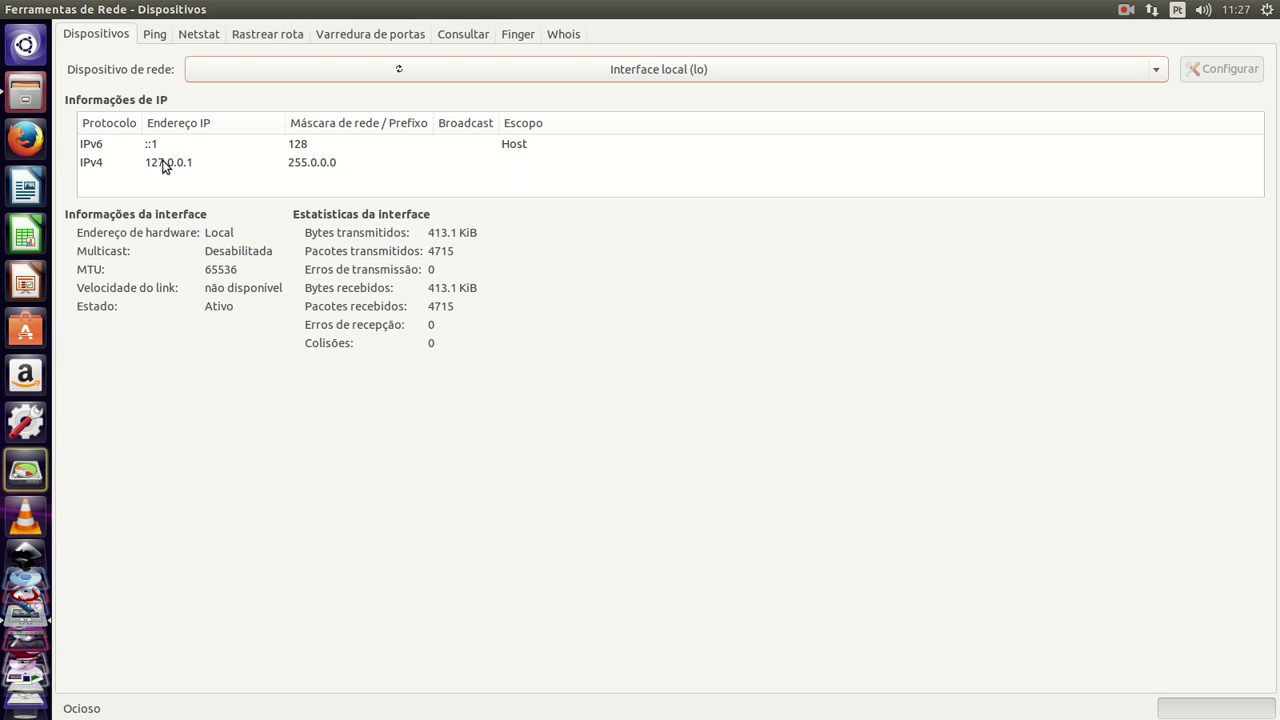
pyautogui.click(664, 78)
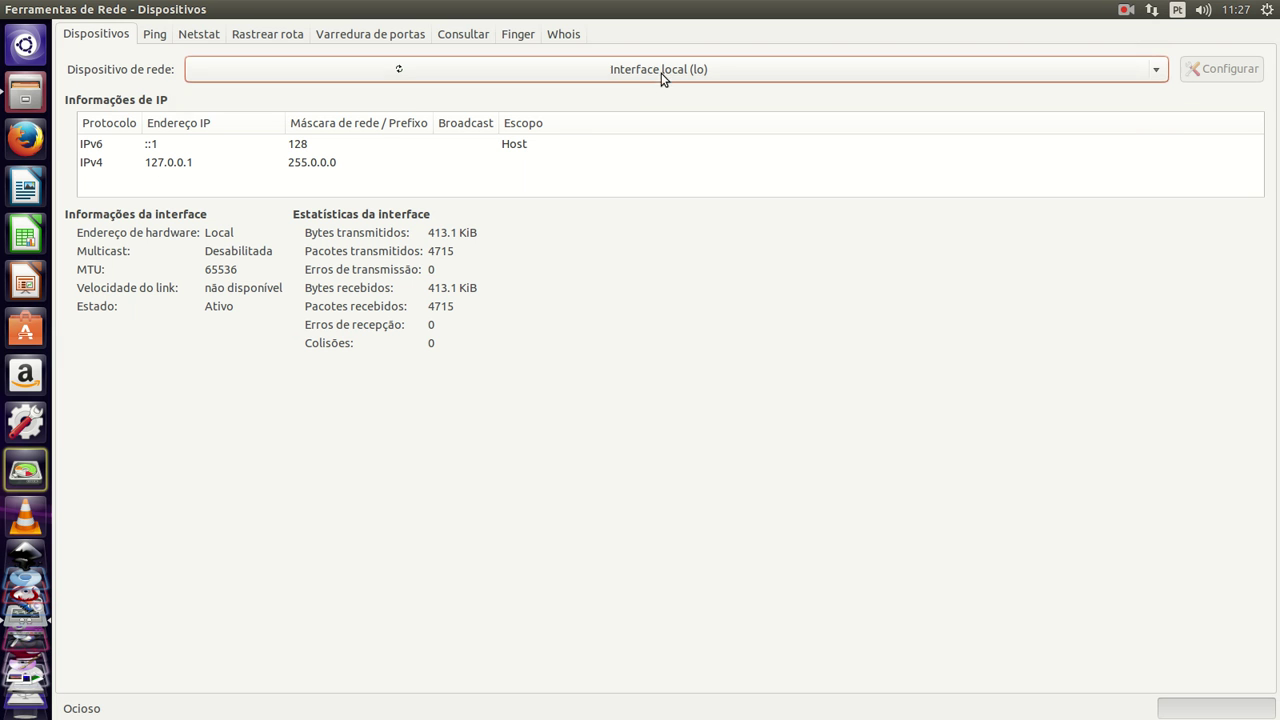
pyautogui.click(667, 89)
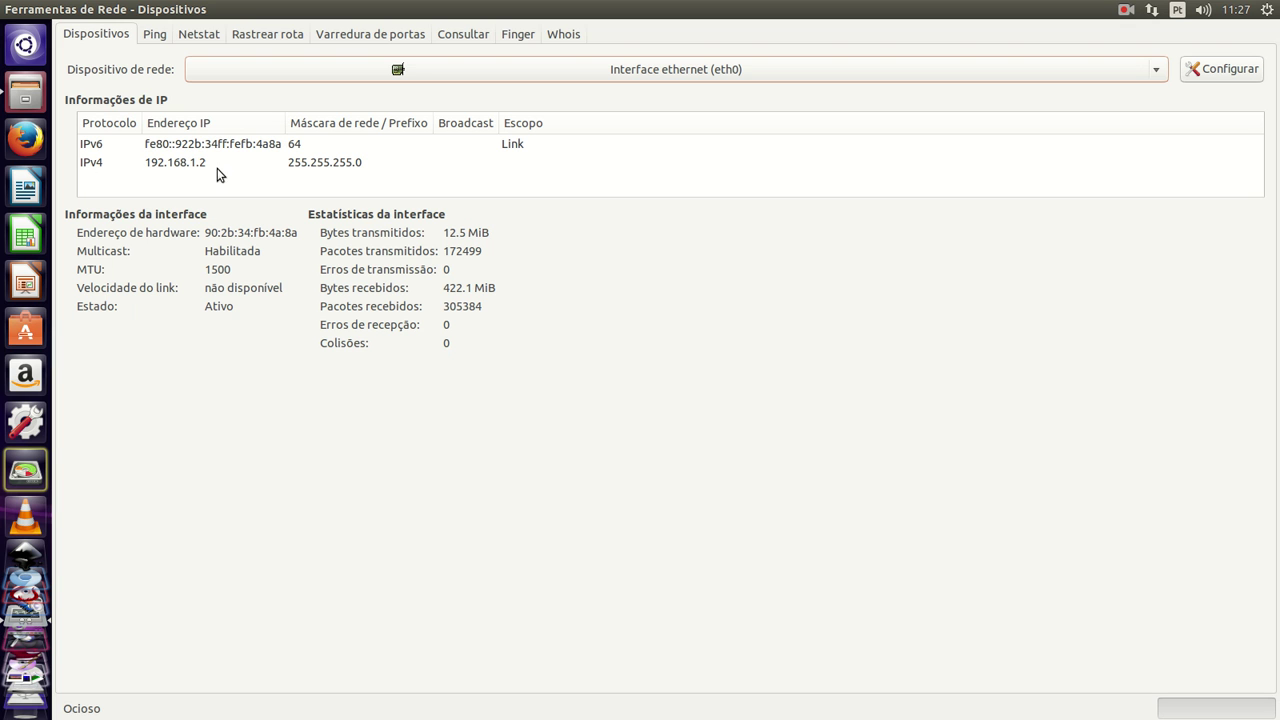
pyautogui.click(522, 68)
pyautogui.click(643, 44)
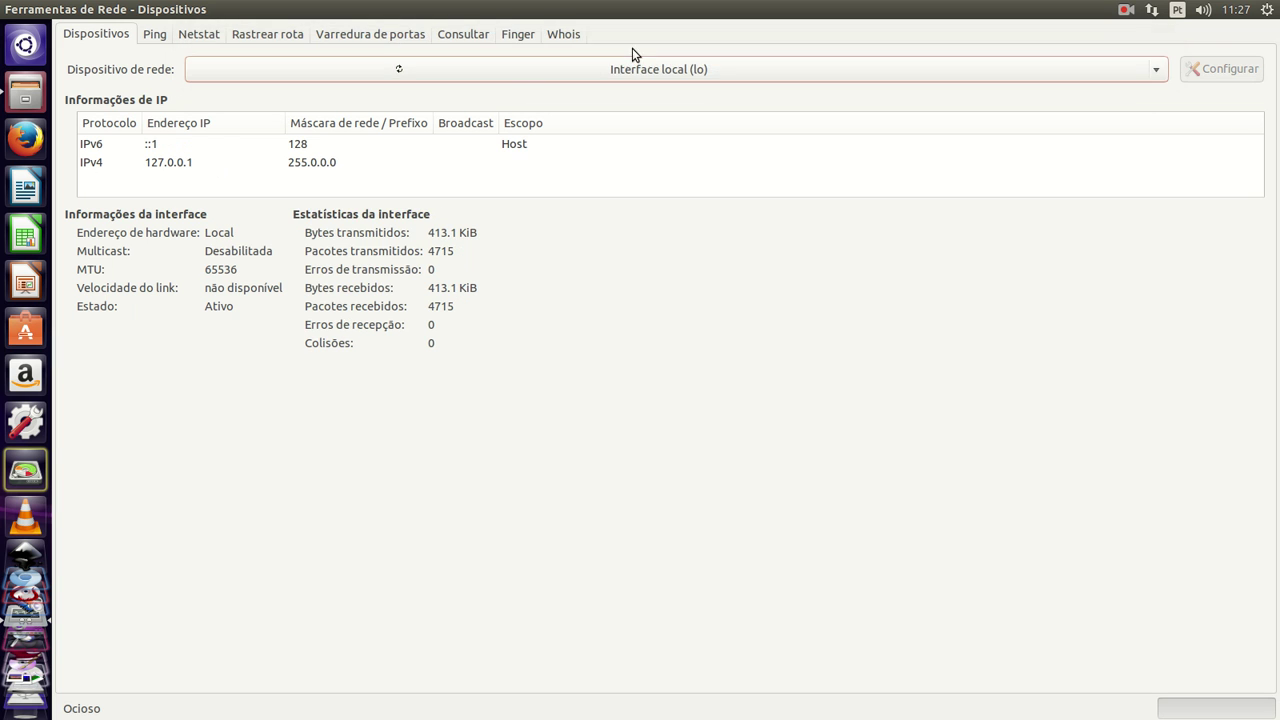
# Step: Open a new Firefox window and load the loopback address 127.0.0.1
pyautogui.rightClick(43, 150)
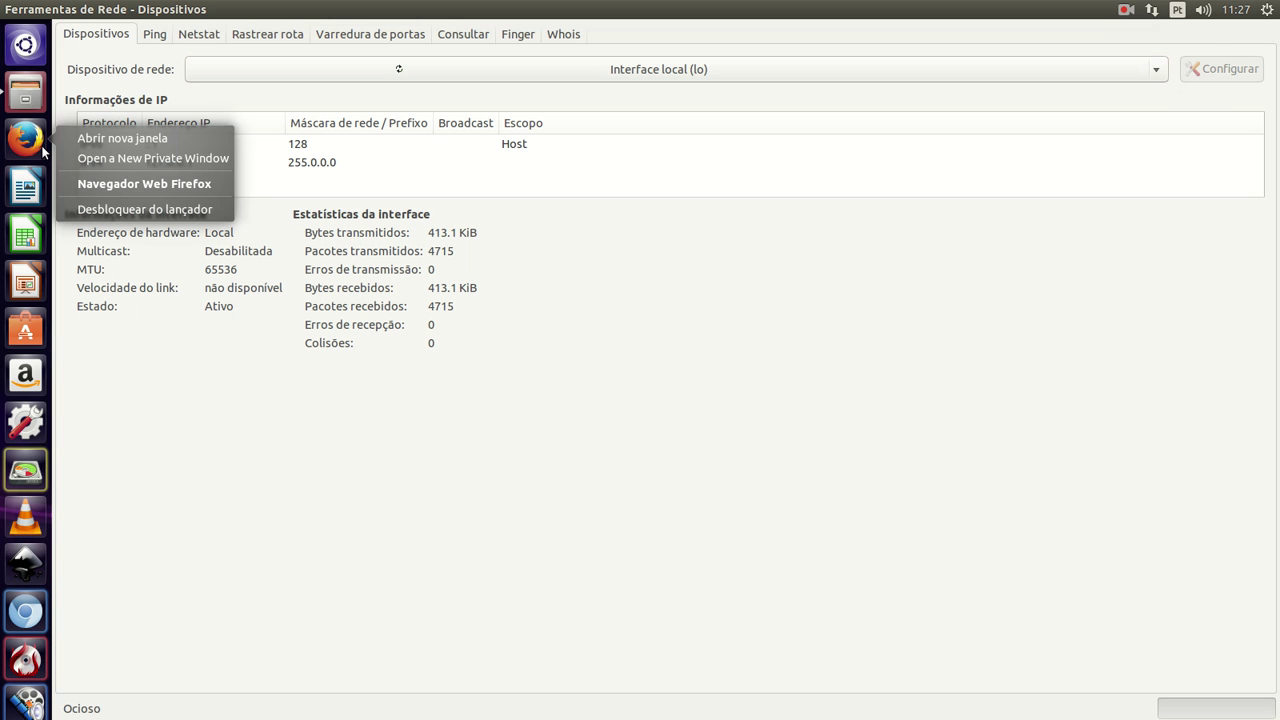
pyautogui.click(110, 143)
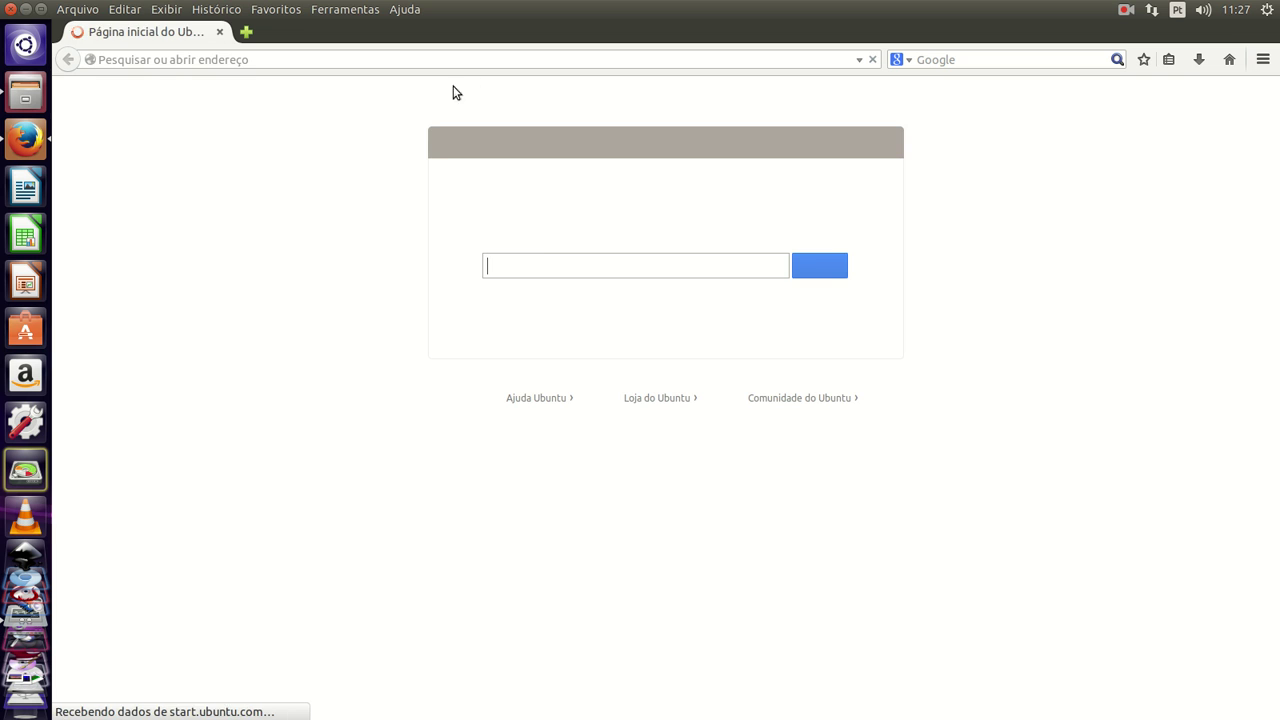
pyautogui.write('127.0.0.1')
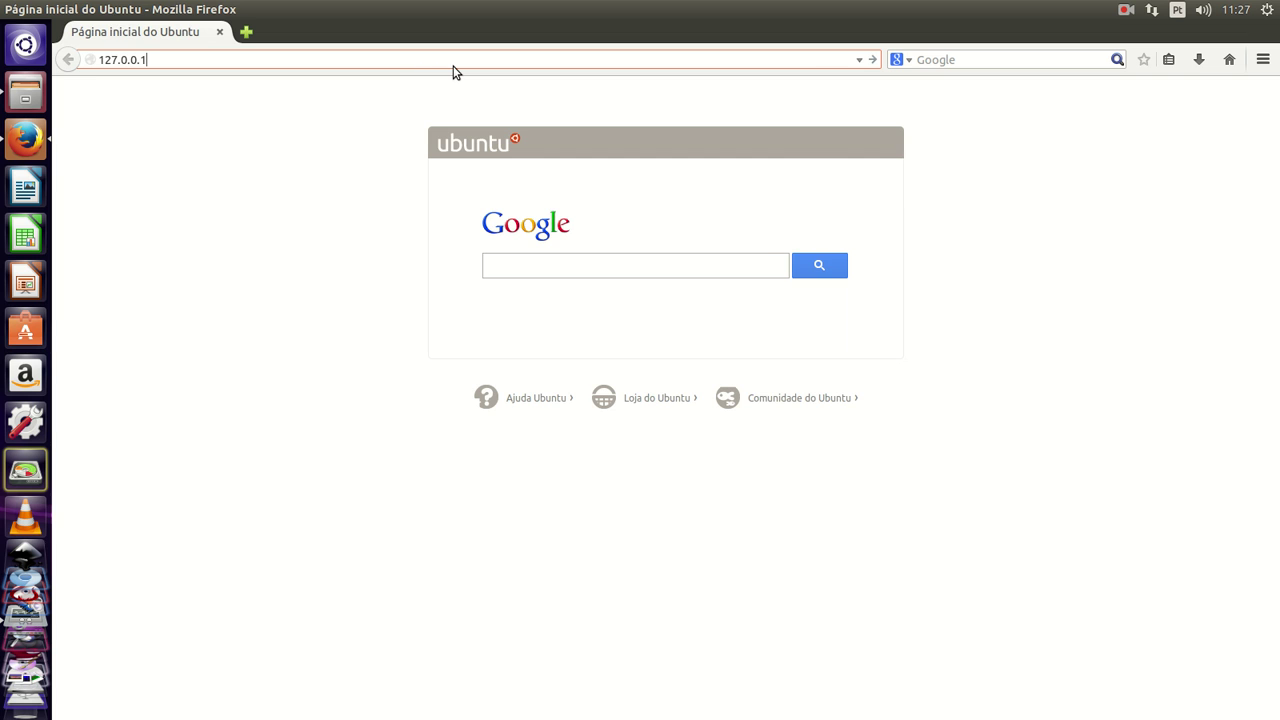
pyautogui.press('Return')
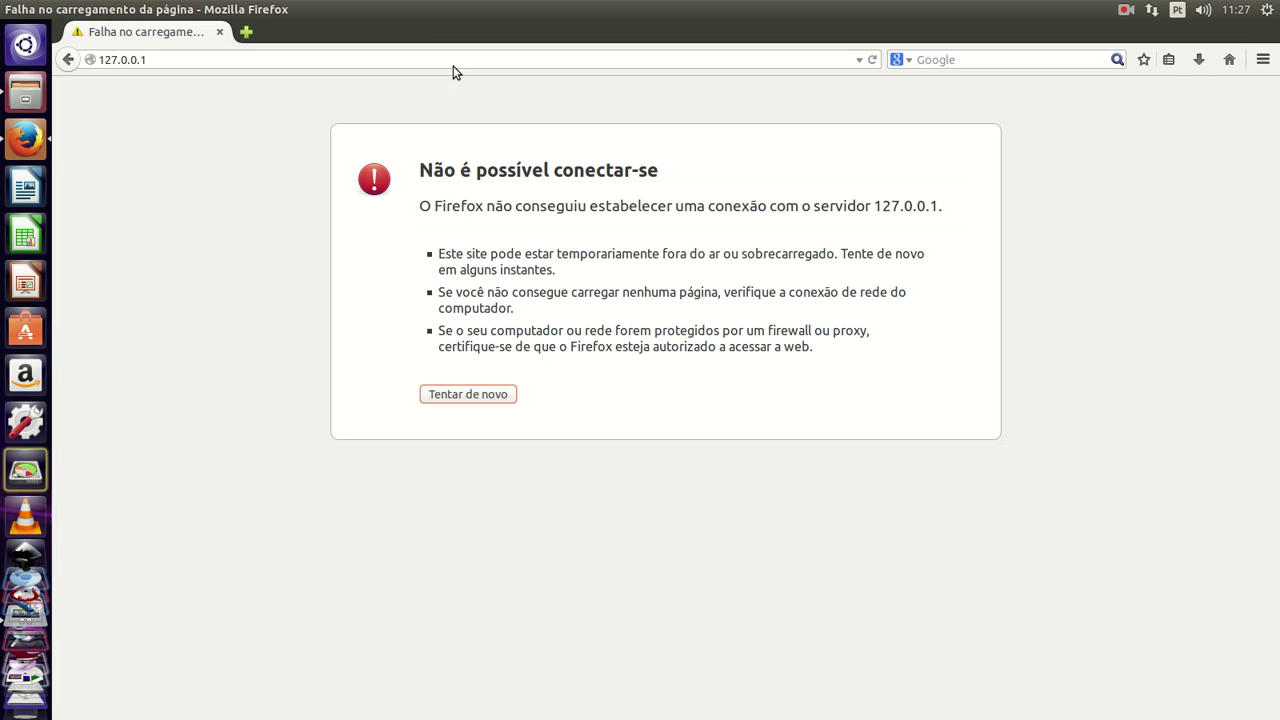
# Step: Load the router's management page at 192.168.1.1 in the browser
pyautogui.click(452, 66)
pyautogui.write('192.168.1.1')
pyautogui.hotkey('shift', 'End')
pyautogui.press('Delete')
pyautogui.press('Return')
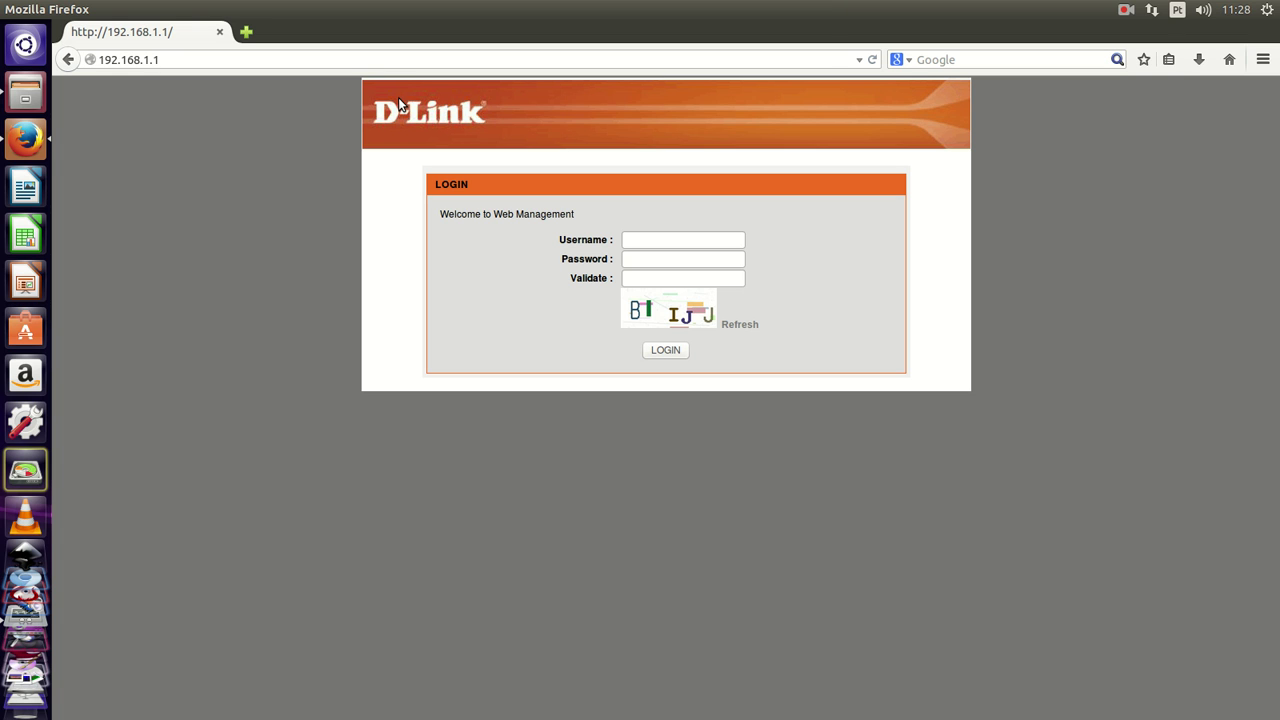
# Step: Change the last digit of the browser address and load 192.168.1.2
pyautogui.click(183, 59)
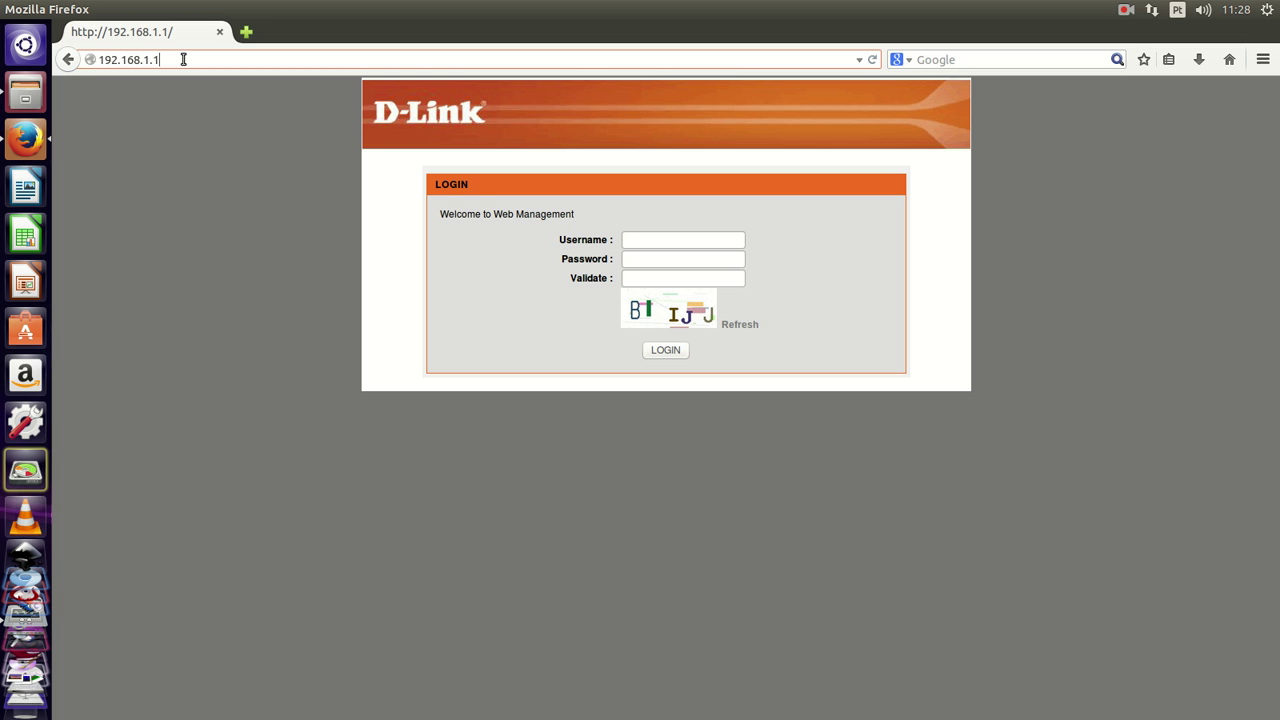
pyautogui.press('BackSpace')
pyautogui.write('2')
pyautogui.press('Return')
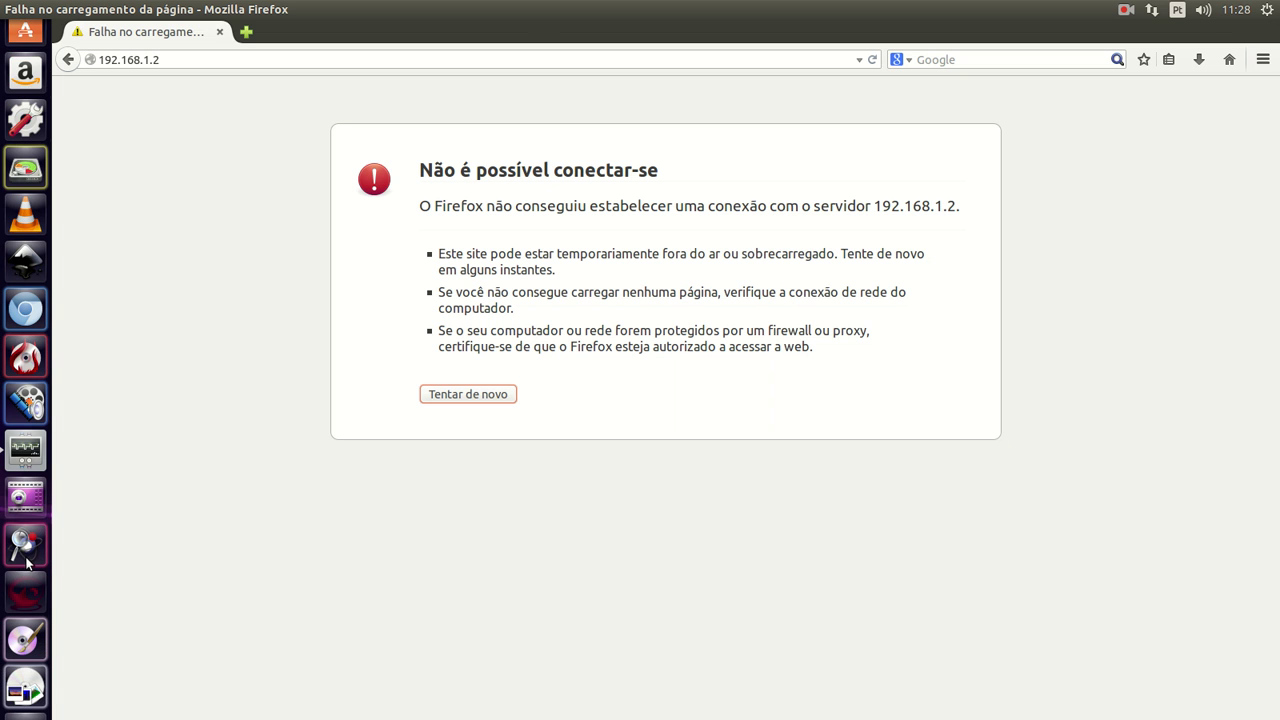
# Step: Switch back to Ferramentas de Rede and open the Ping tool with its network address ready for editing
pyautogui.click(26, 449)
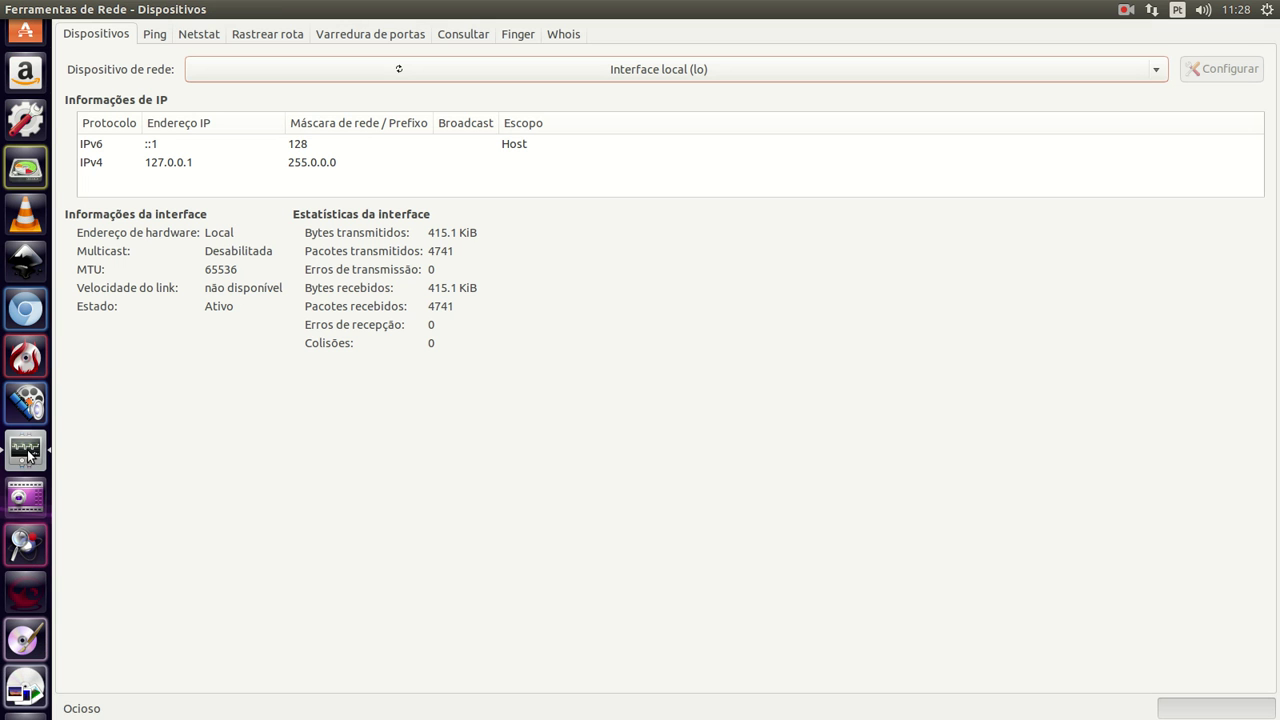
pyautogui.click(154, 36)
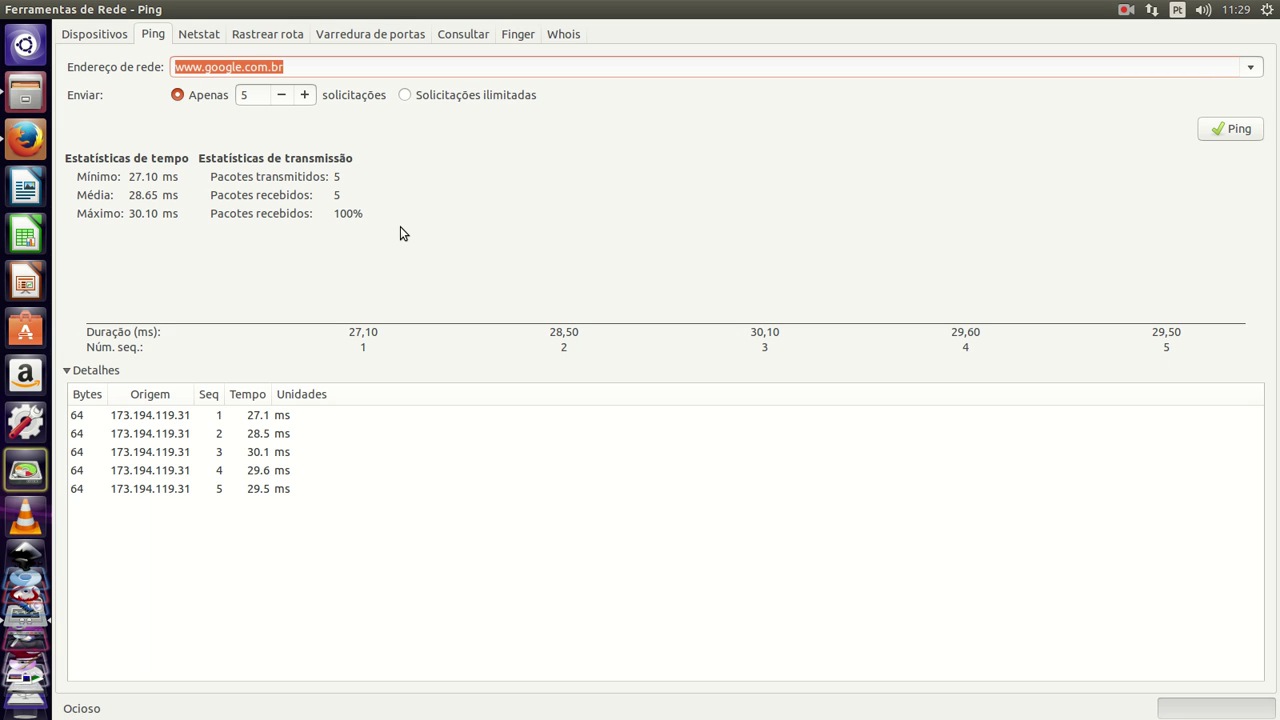
pyautogui.click(325, 67)
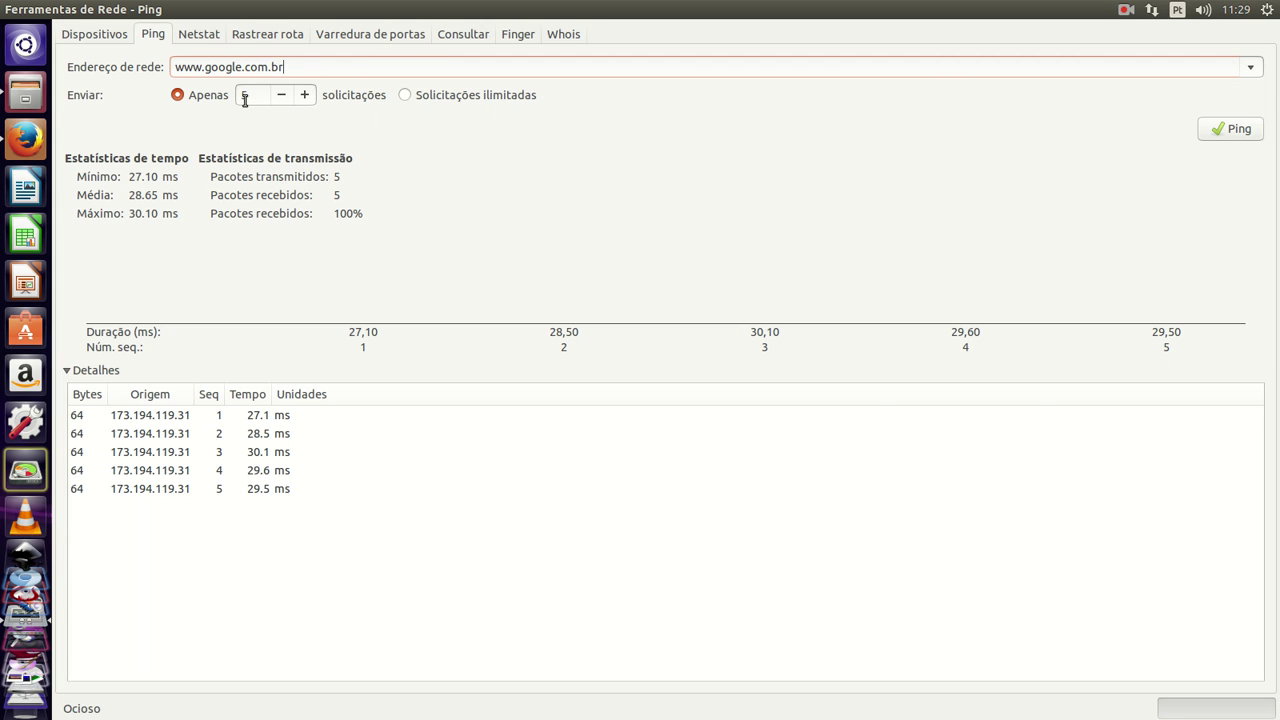
pyautogui.click(305, 96)
pyautogui.click(305, 96)
pyautogui.click(305, 96)
pyautogui.click(305, 96)
pyautogui.click(305, 96)
pyautogui.click(305, 96)
pyautogui.click(305, 96)
pyautogui.click(305, 96)
pyautogui.click(305, 96)
pyautogui.click(305, 96)
pyautogui.click(1244, 129)
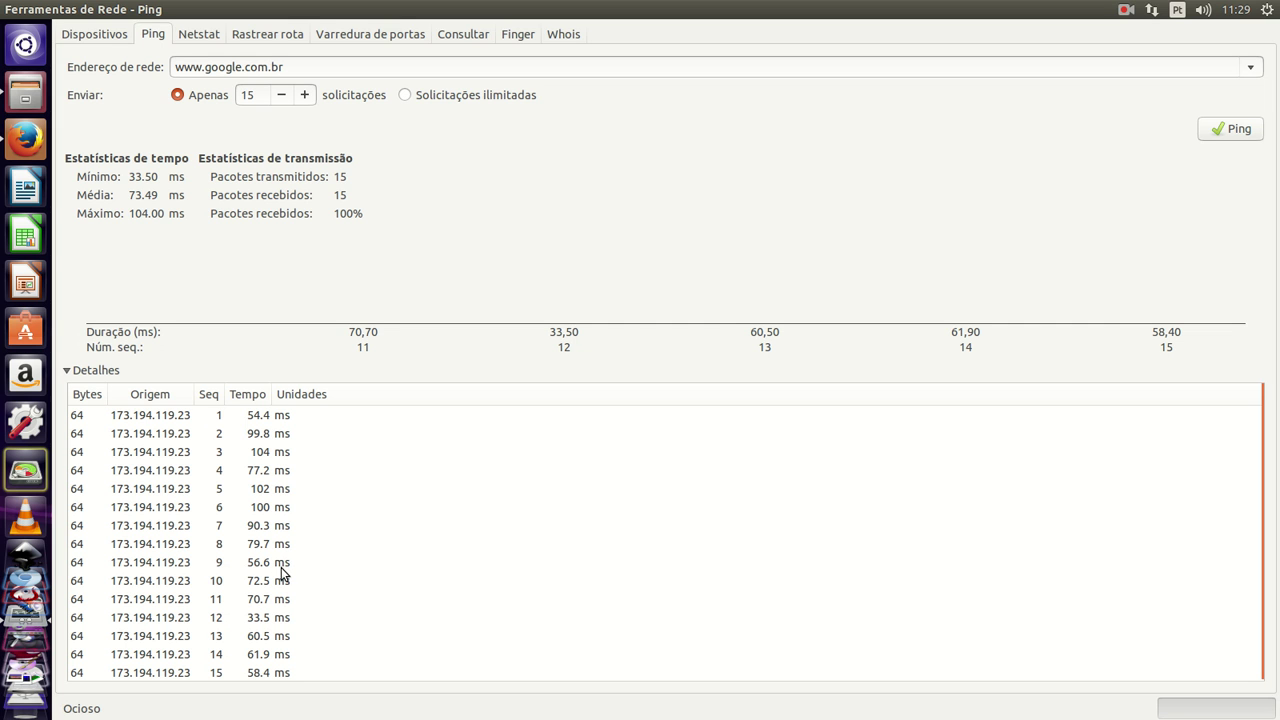
pyautogui.scroll(-1, 331, 543)
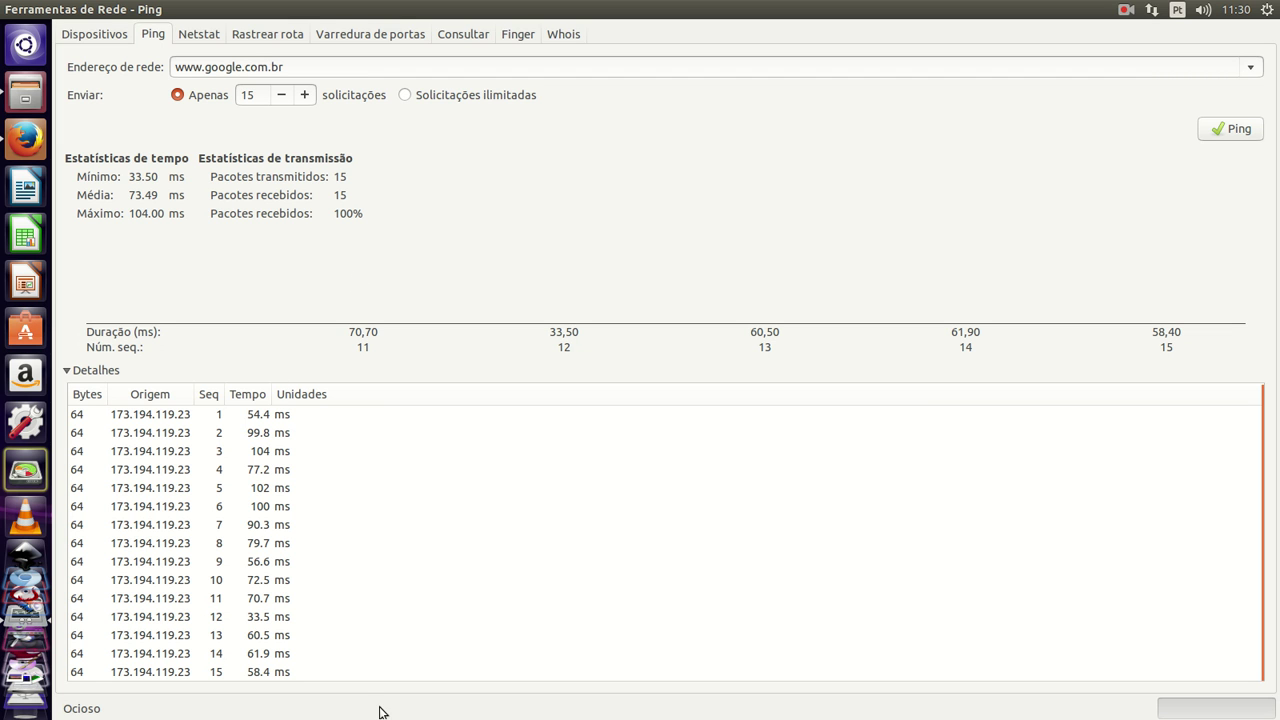
# Step: Reduce the number of ping requests to 5
pyautogui.click(281, 98)
pyautogui.click(281, 98)
pyautogui.click(281, 98)
pyautogui.click(281, 98)
pyautogui.click(281, 98)
pyautogui.click(281, 98)
pyautogui.click(281, 98)
pyautogui.click(281, 98)
pyautogui.click(281, 98)
pyautogui.click(281, 98)
pyautogui.click(208, 67)
pyautogui.write('uol.com.br')
pyautogui.press('Delete')
pyautogui.press('Delete')
pyautogui.press('Delete')
pyautogui.press('Delete')
pyautogui.press('Delete')
pyautogui.press('Delete')
pyautogui.press('Delete')
pyautogui.press('Delete')
pyautogui.press('Delete')
pyautogui.press('Delete')
pyautogui.press('Delete')
pyautogui.press('Delete')
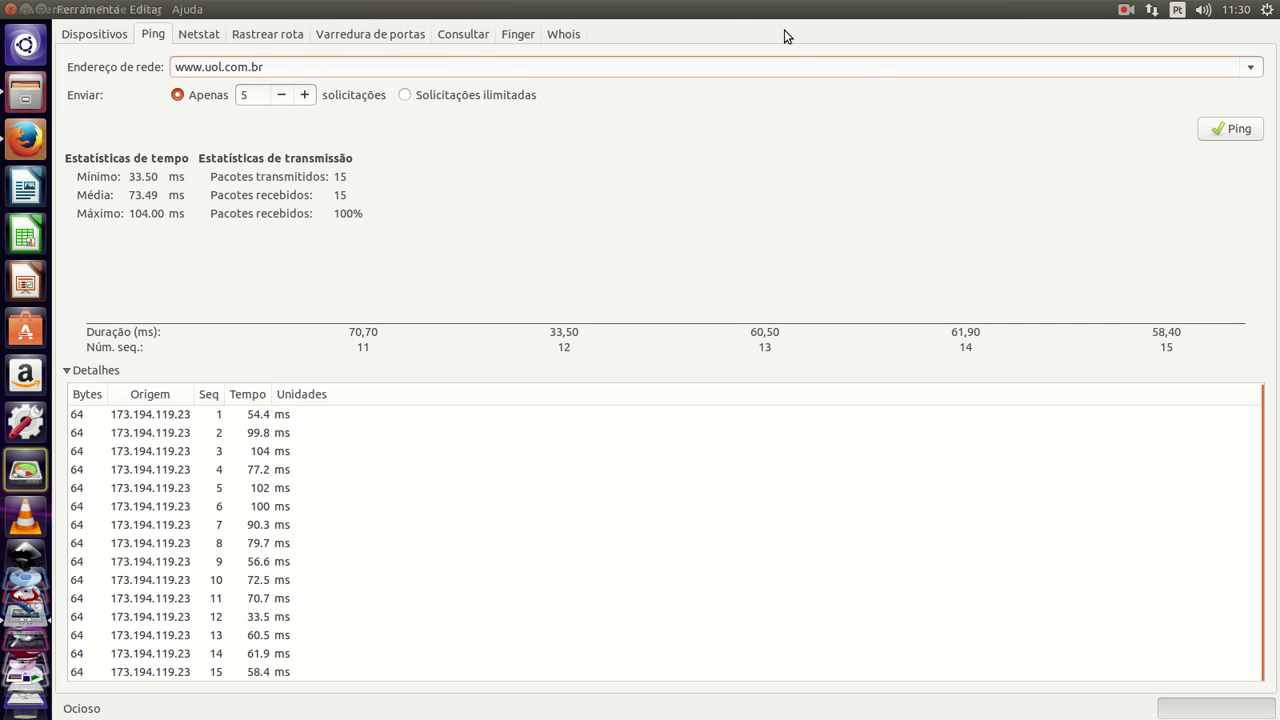
pyautogui.click(1243, 133)
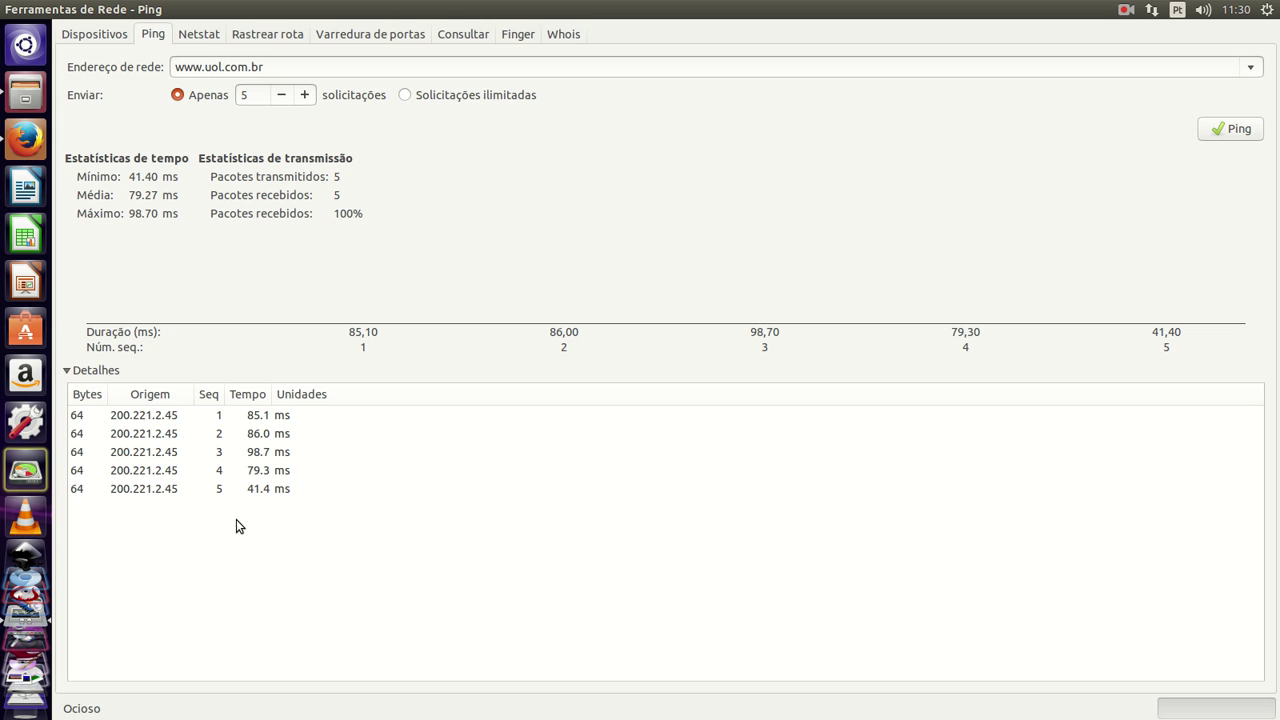
pyautogui.click(174, 418)
pyautogui.click(170, 434)
pyautogui.click(171, 455)
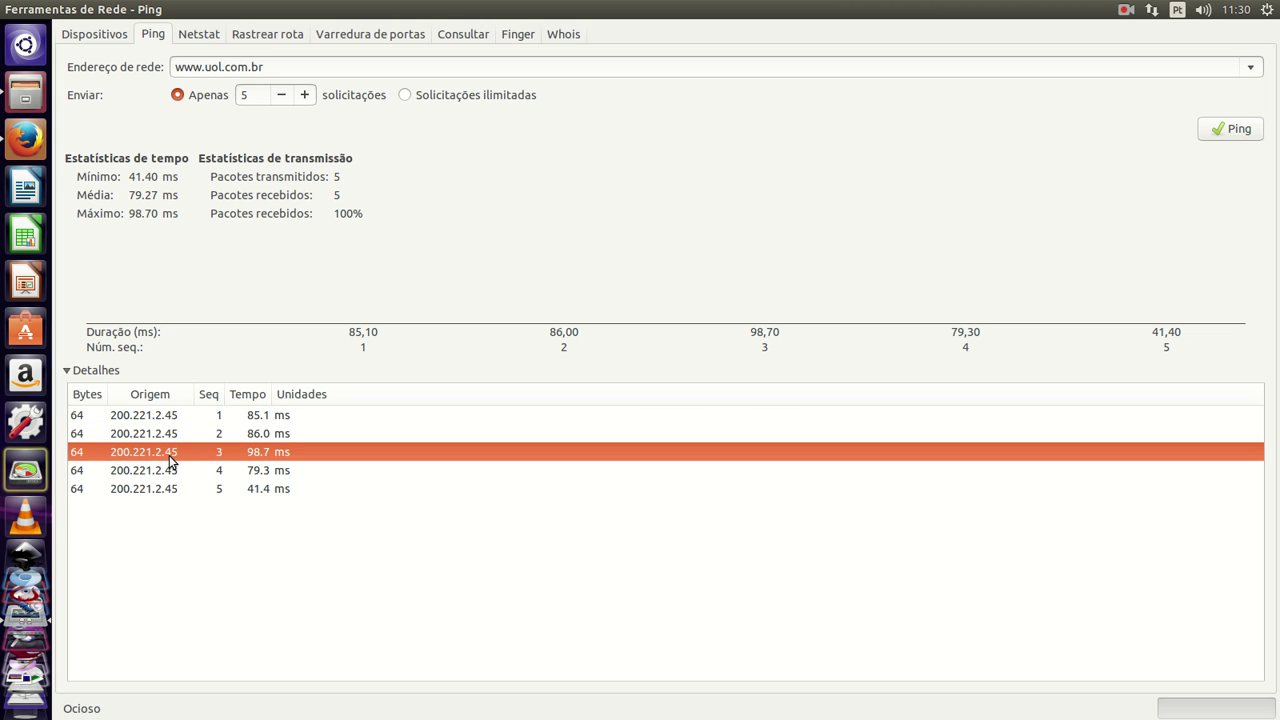
pyautogui.click(170, 472)
pyautogui.click(170, 490)
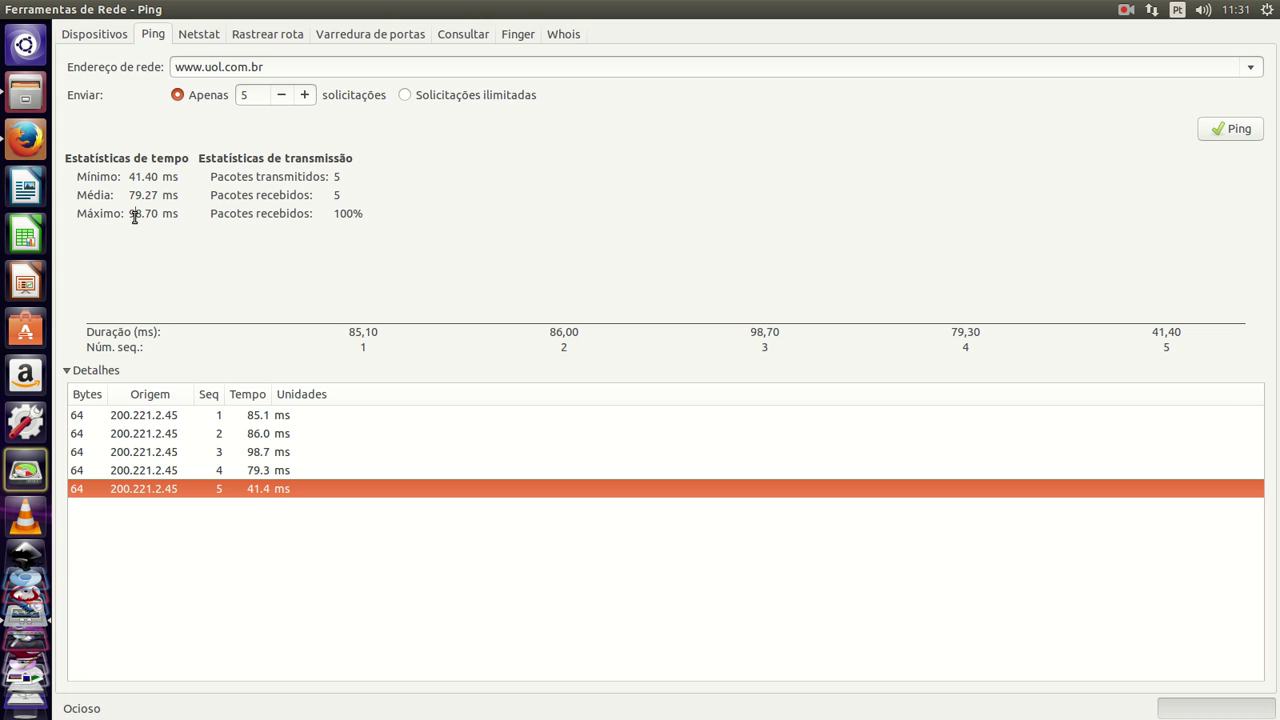
# Step: Change the network address to 192.168.1.2 and ping it
pyautogui.click(272, 452)
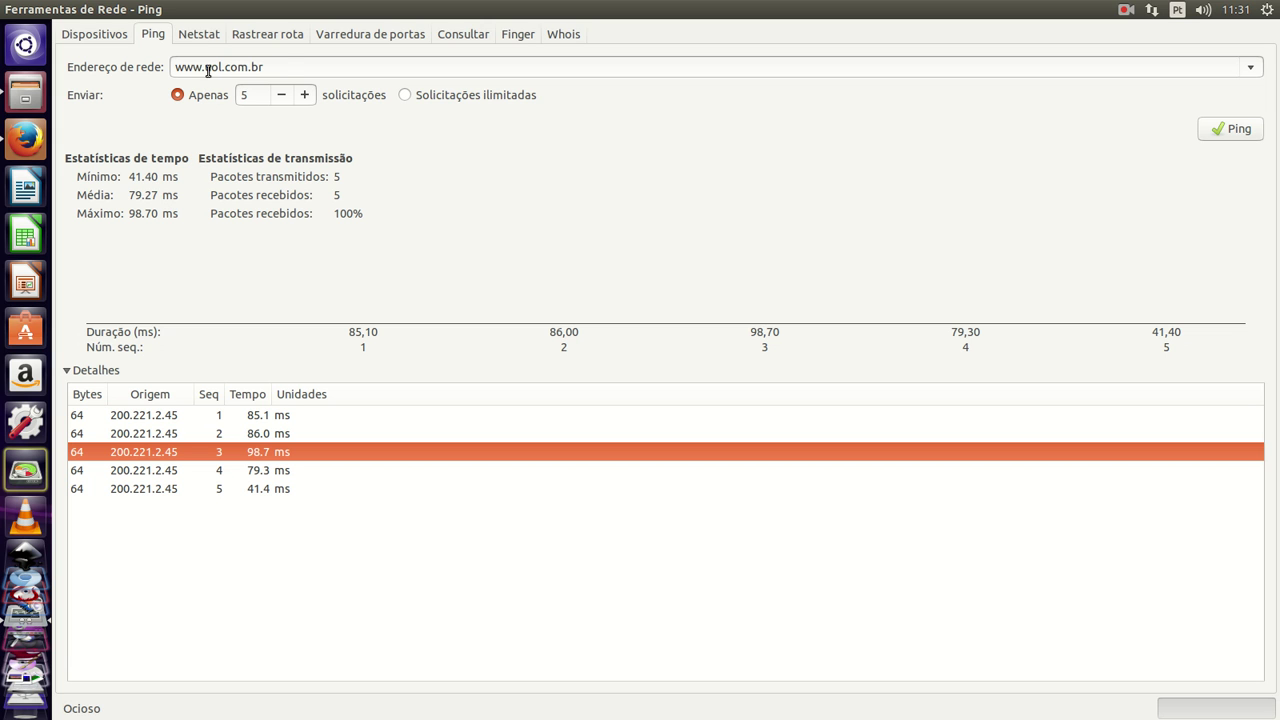
pyautogui.press('BackSpace')
pyautogui.press('BackSpace')
pyautogui.press('BackSpace')
pyautogui.press('BackSpace')
pyautogui.press('BackSpace')
pyautogui.press('BackSpace')
pyautogui.press('BackSpace')
pyautogui.press('BackSpace')
pyautogui.press('BackSpace')
pyautogui.press('BackSpace')
pyautogui.press('BackSpace')
pyautogui.press('BackSpace')
pyautogui.press('BackSpace')
pyautogui.press('BackSpace')
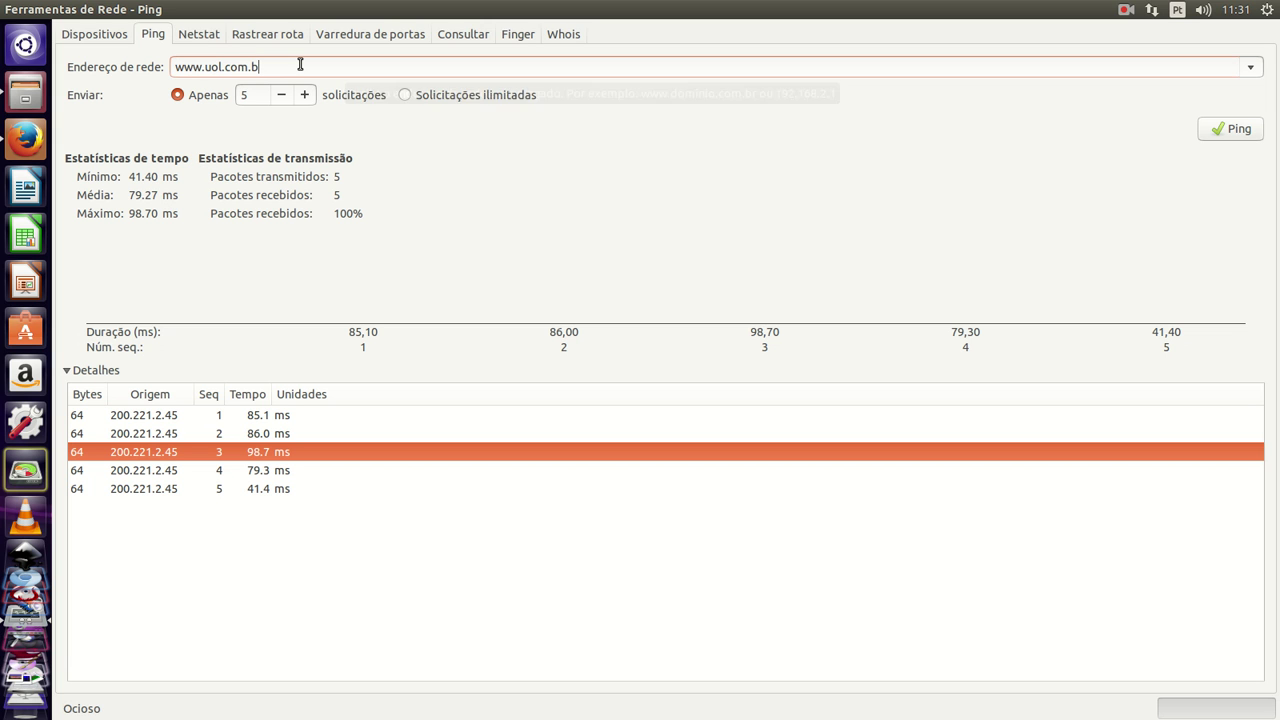
pyautogui.write('192')
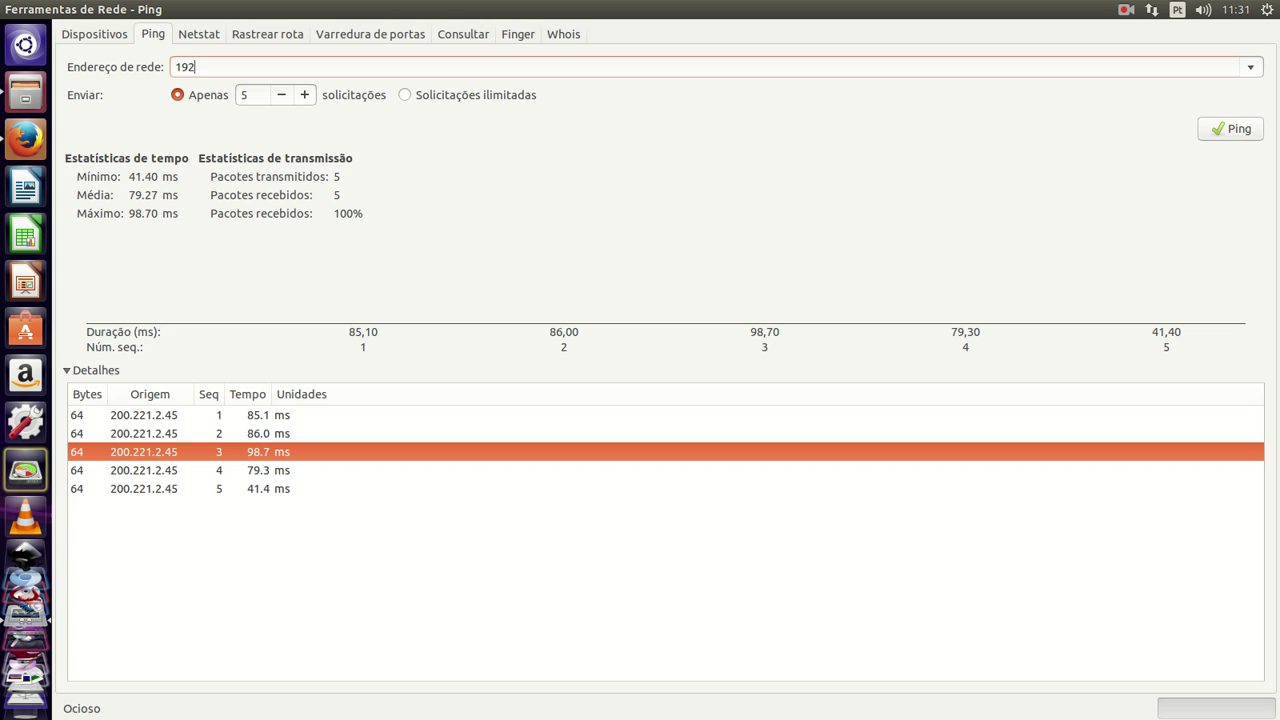
pyautogui.write('.168.1.2')
pyautogui.press('Return')
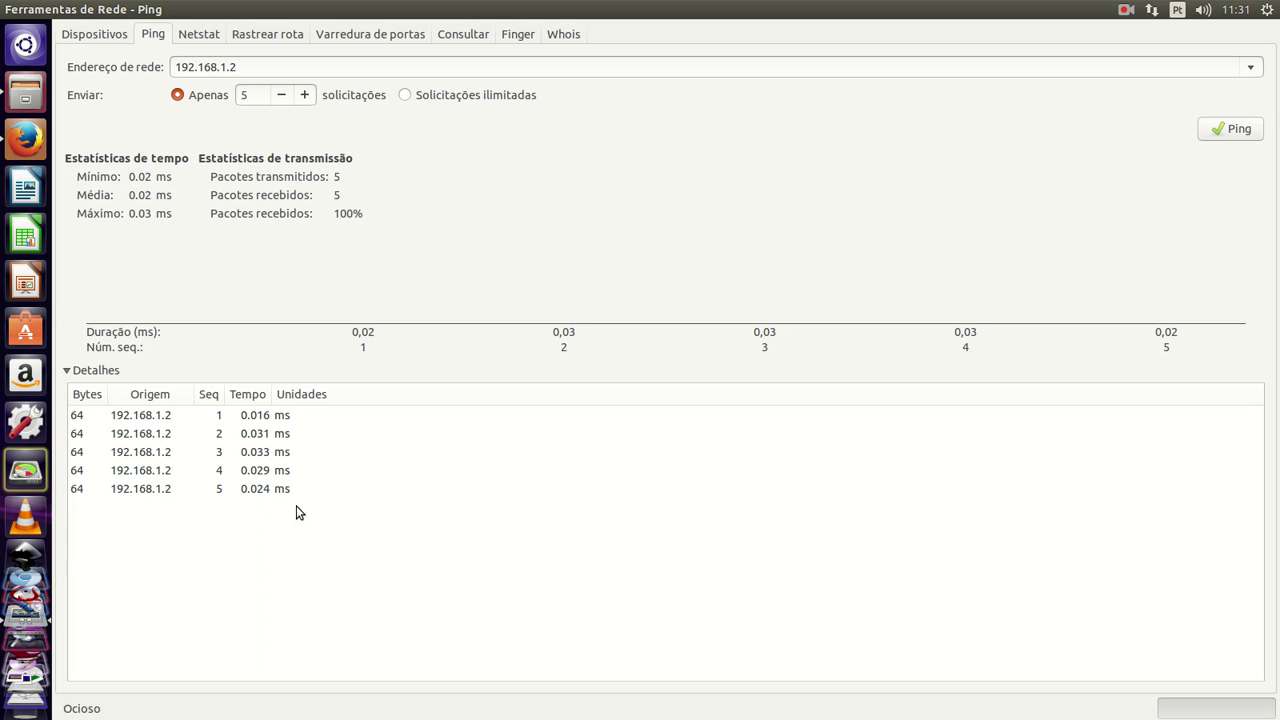
# Step: Examine the time and sequence number of each ping reply from 192.168.1.2 in the details list
pyautogui.click(269, 416)
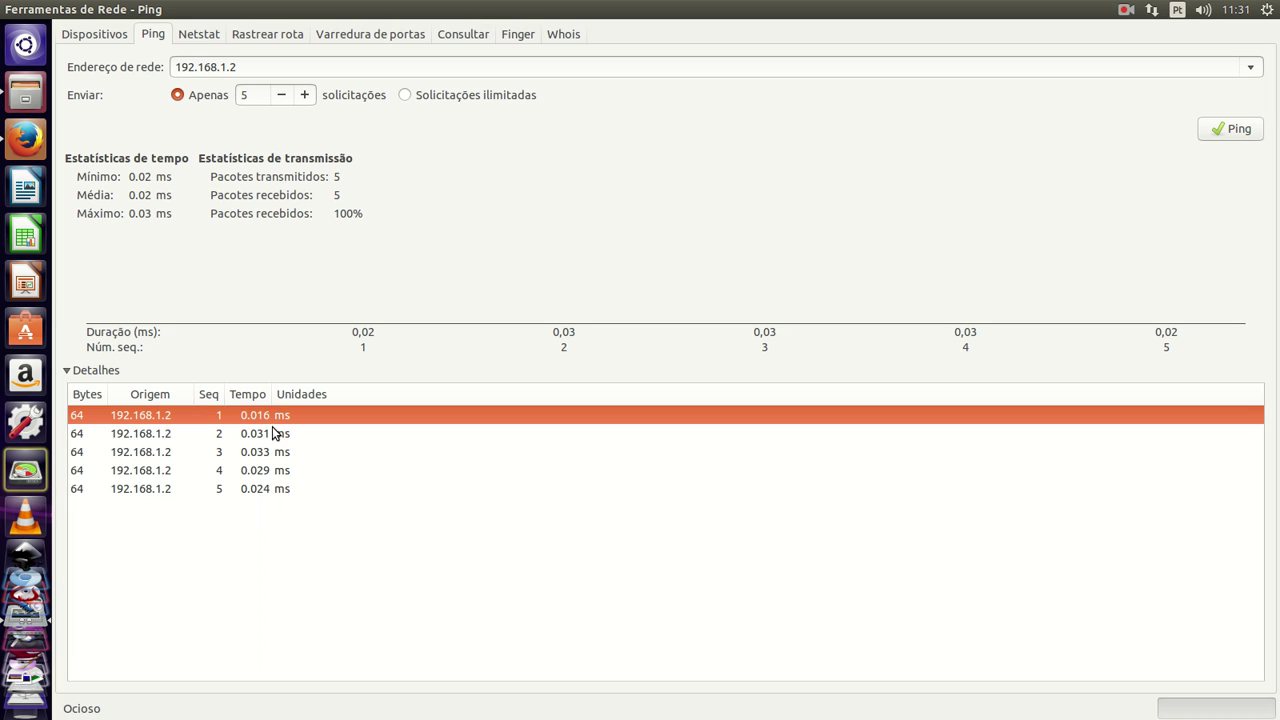
pyautogui.click(279, 436)
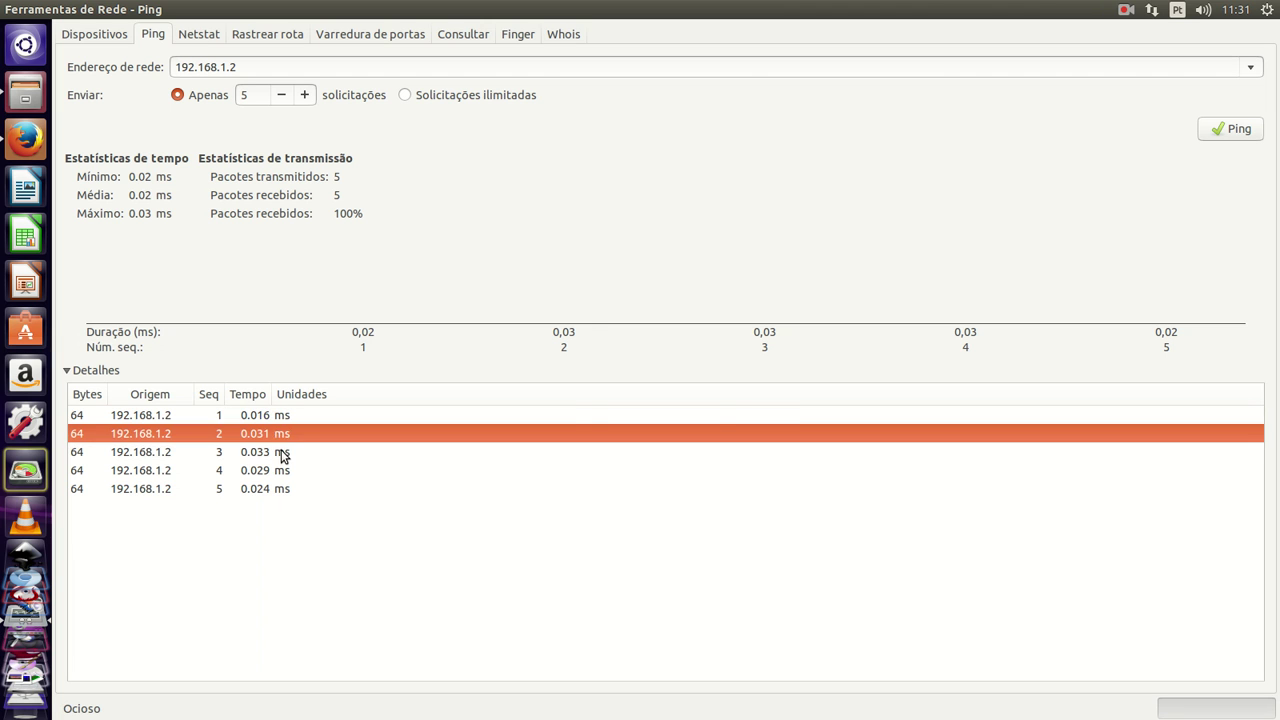
pyautogui.click(282, 454)
pyautogui.click(280, 472)
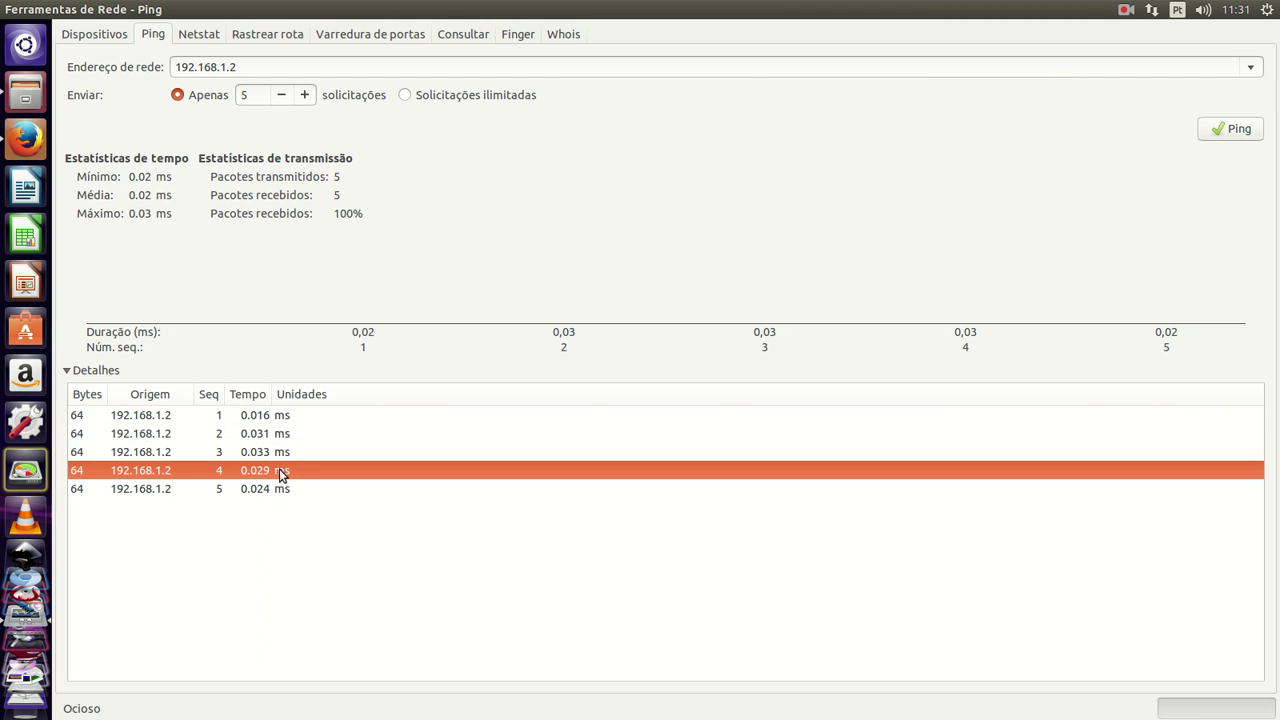
pyautogui.click(282, 490)
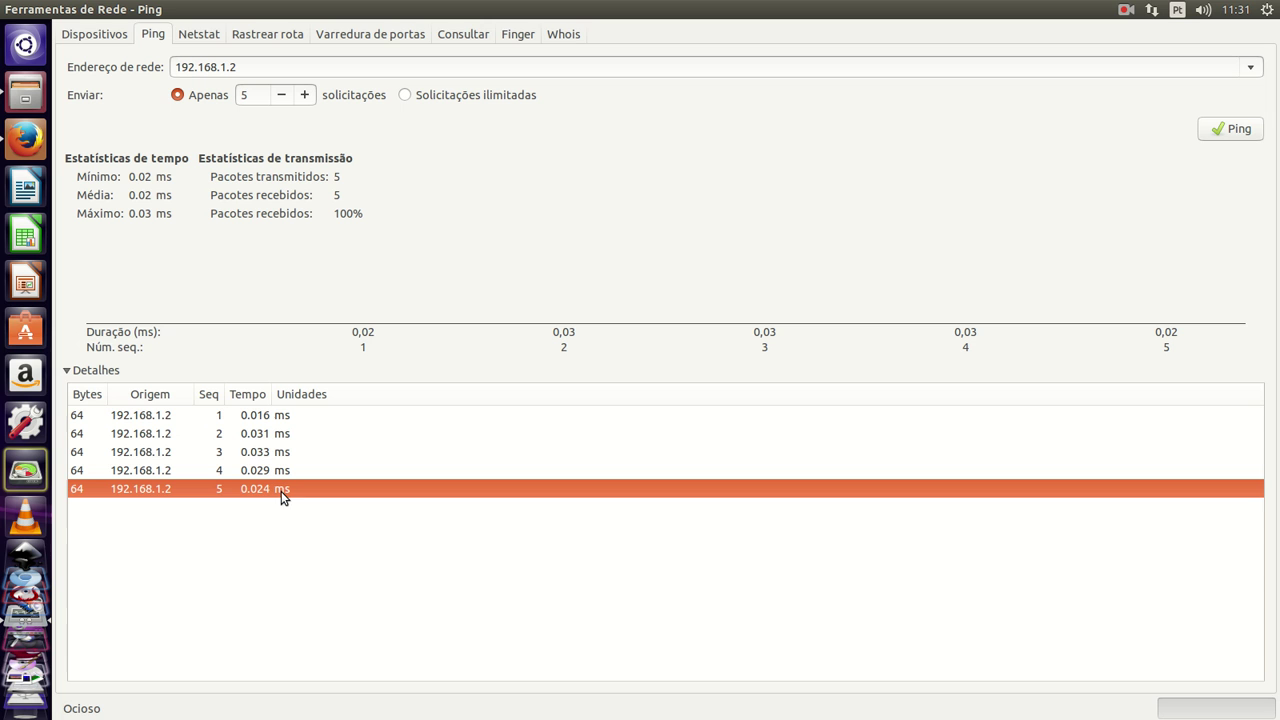
pyautogui.click(224, 416)
pyautogui.click(220, 438)
pyautogui.click(221, 454)
pyautogui.click(224, 418)
pyautogui.click(222, 434)
pyautogui.click(222, 455)
pyautogui.click(221, 472)
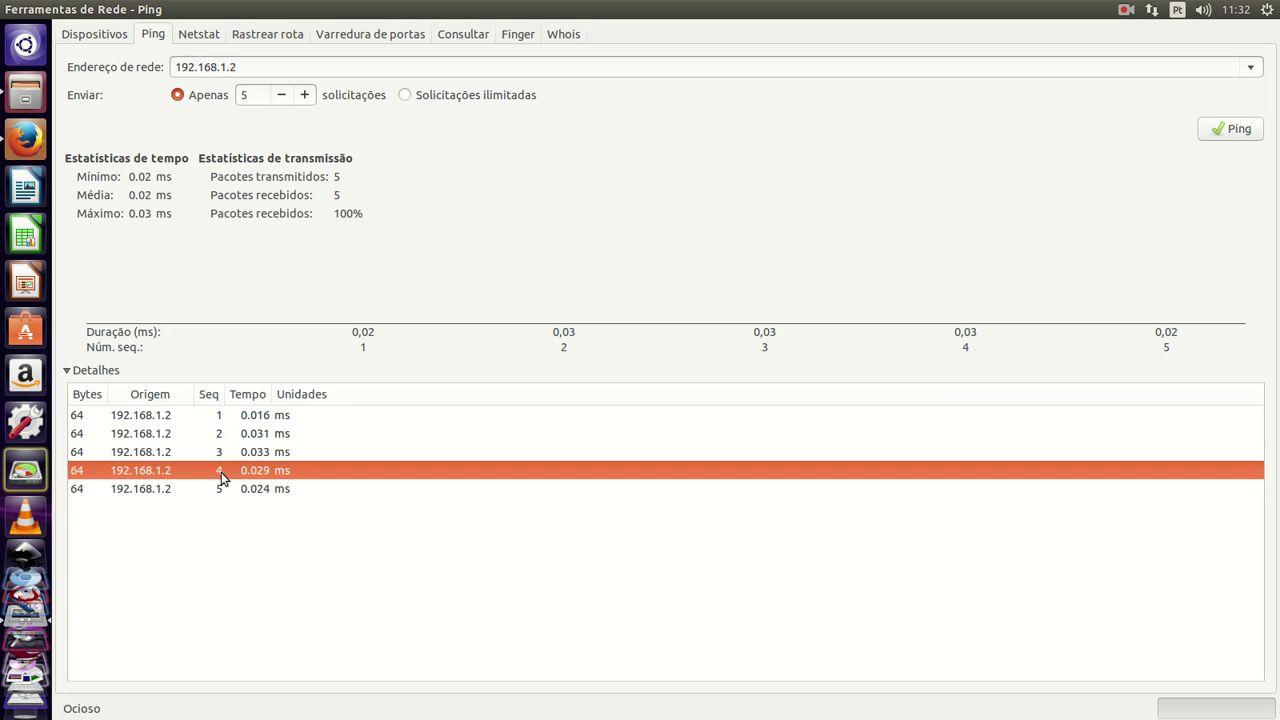
pyautogui.click(221, 490)
# Step: Examine the source address and byte size of the ping replies from 192.168.1.2, along with the average time statistic
pyautogui.click(156, 420)
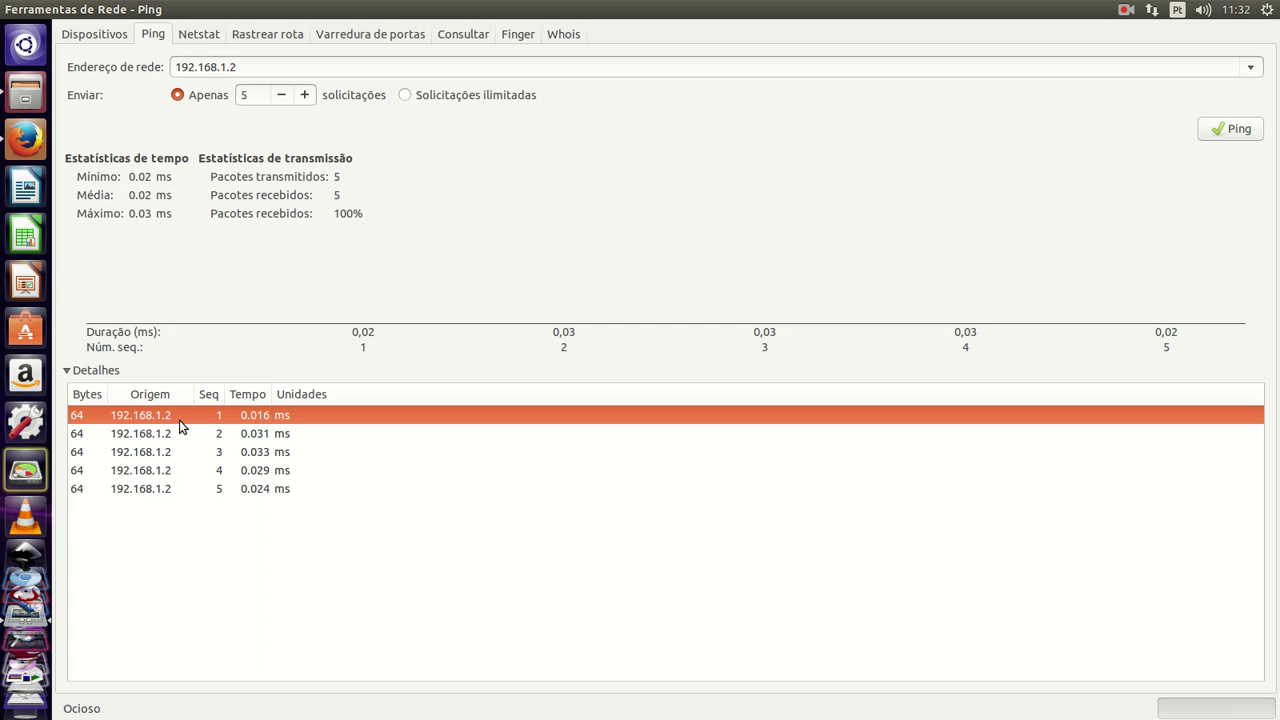
pyautogui.click(172, 434)
pyautogui.click(168, 452)
pyautogui.click(168, 471)
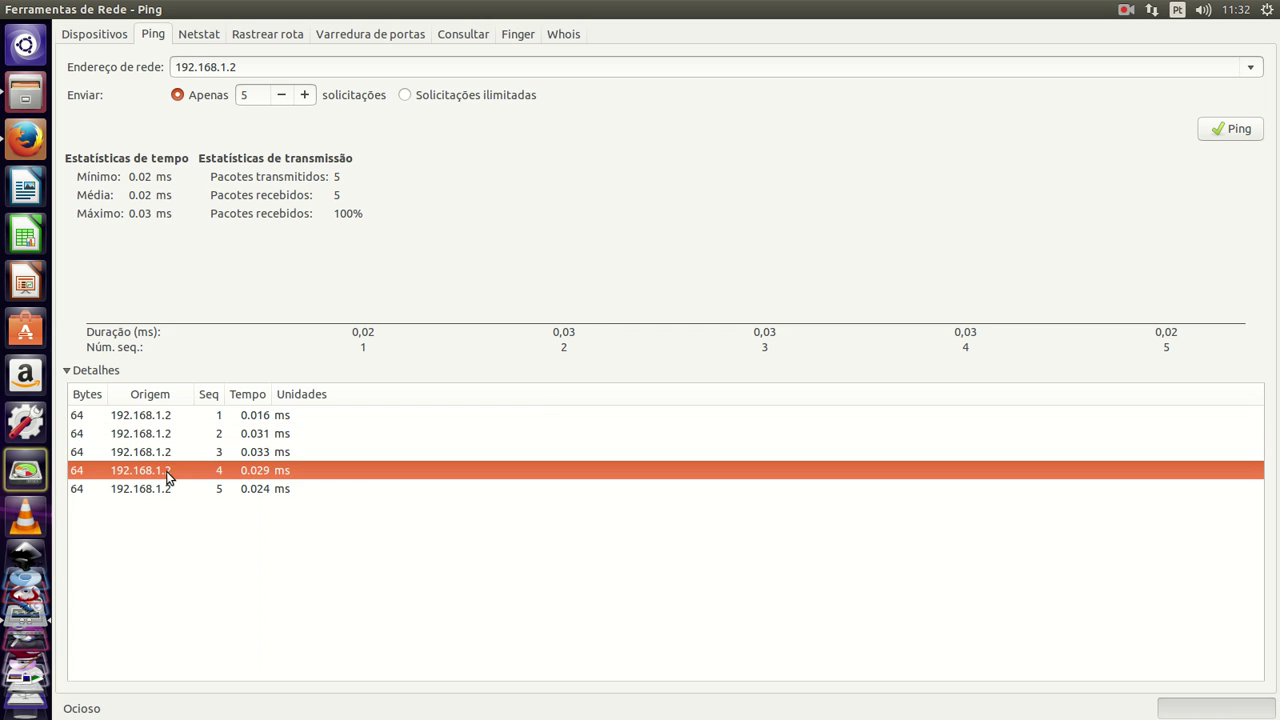
pyautogui.click(82, 416)
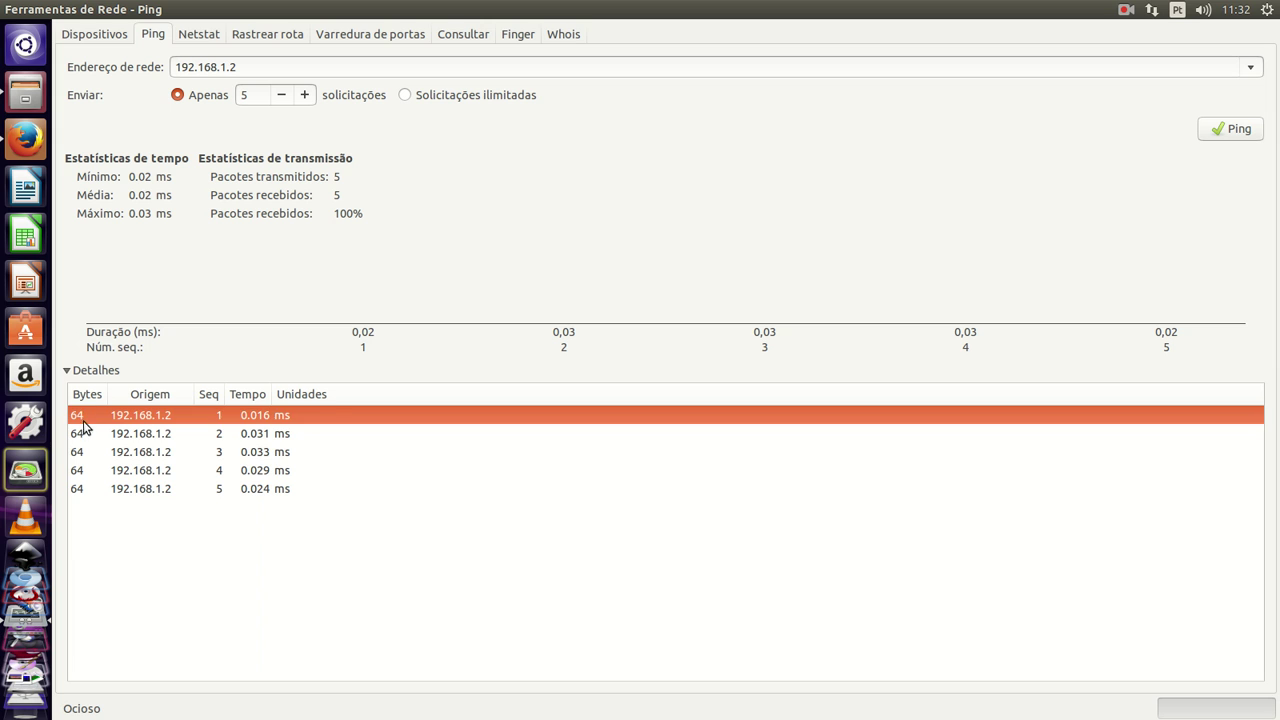
pyautogui.click(84, 433)
pyautogui.click(86, 452)
pyautogui.click(90, 472)
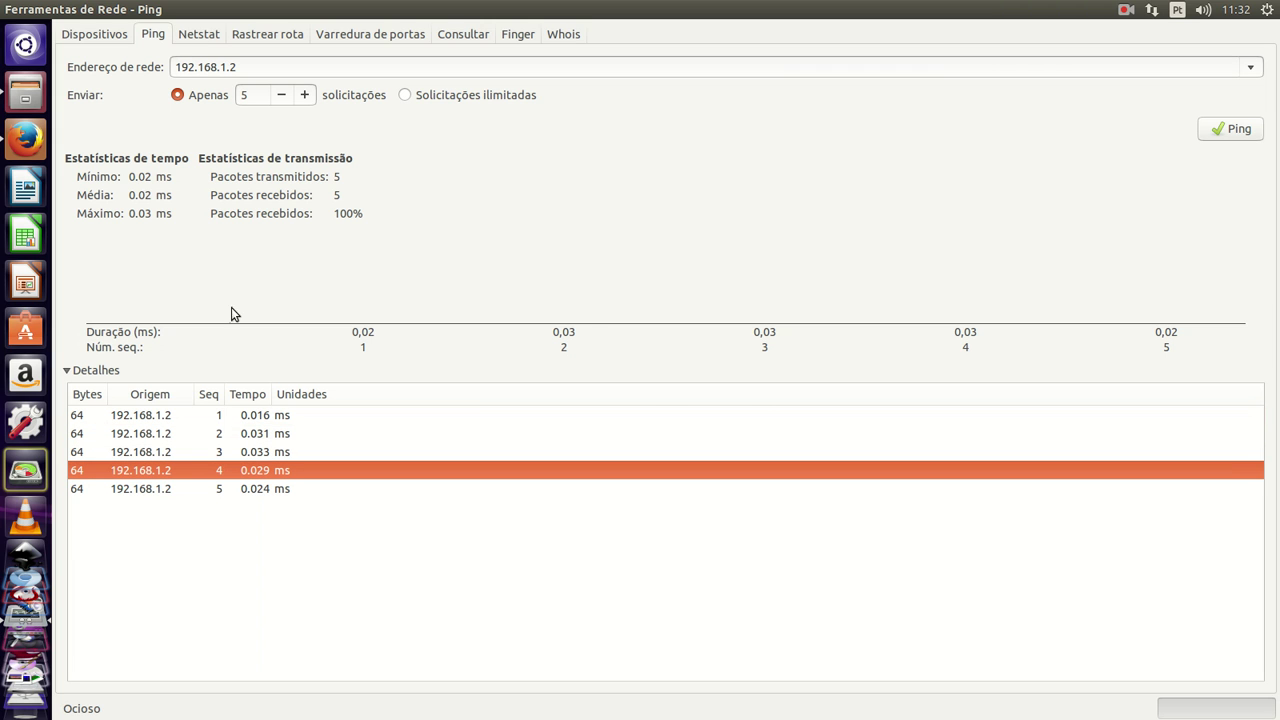
pyautogui.click(148, 197)
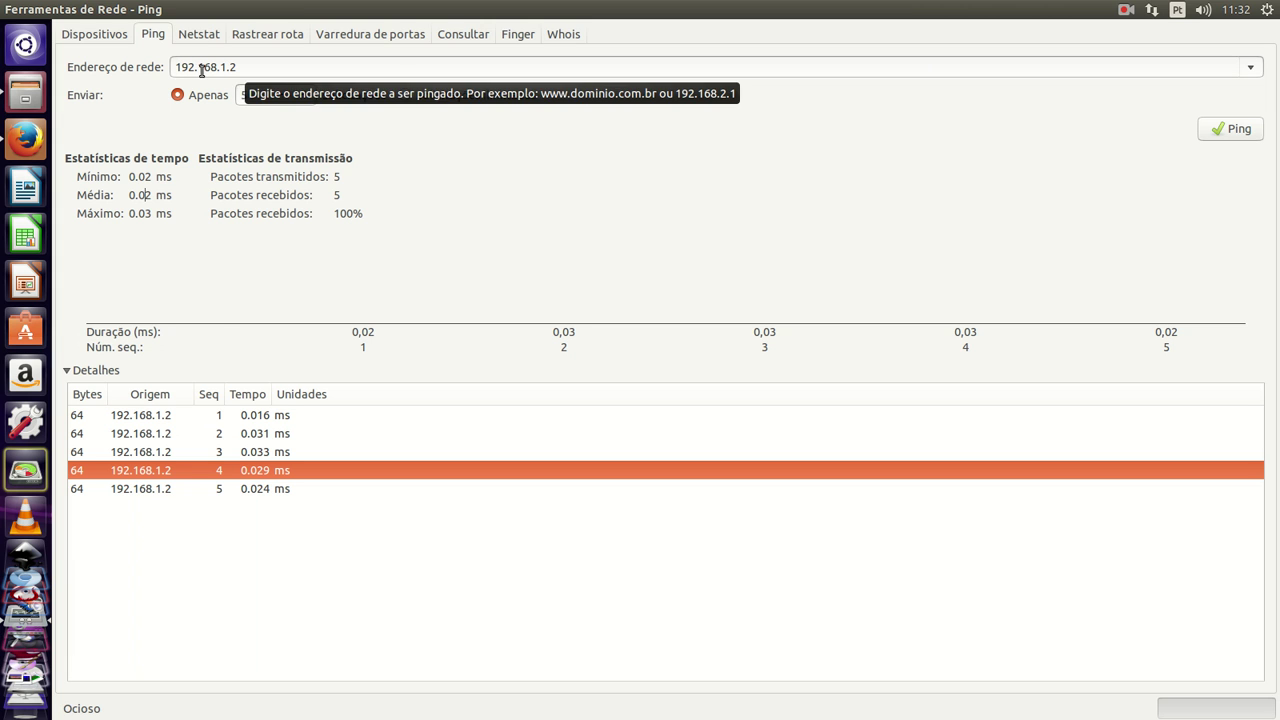
# Step: Trace the route to 192.168.1.2 and review the hop in the results
pyautogui.click(197, 34)
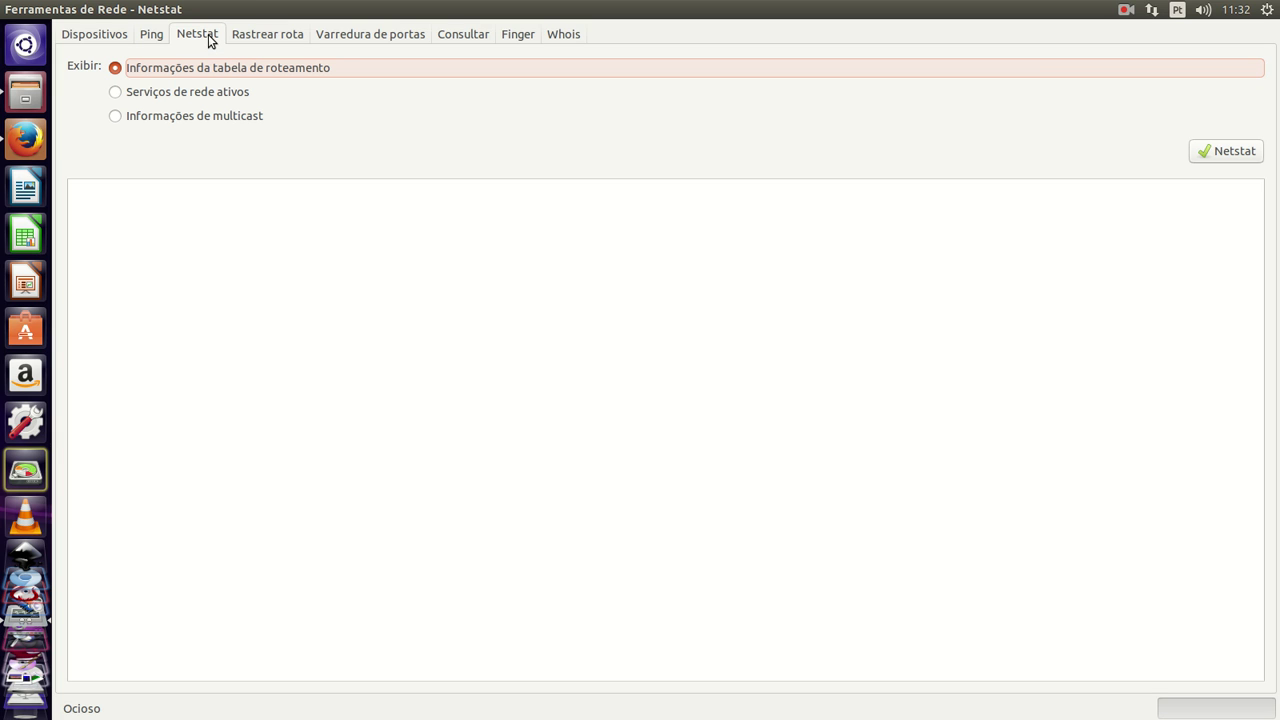
pyautogui.click(262, 40)
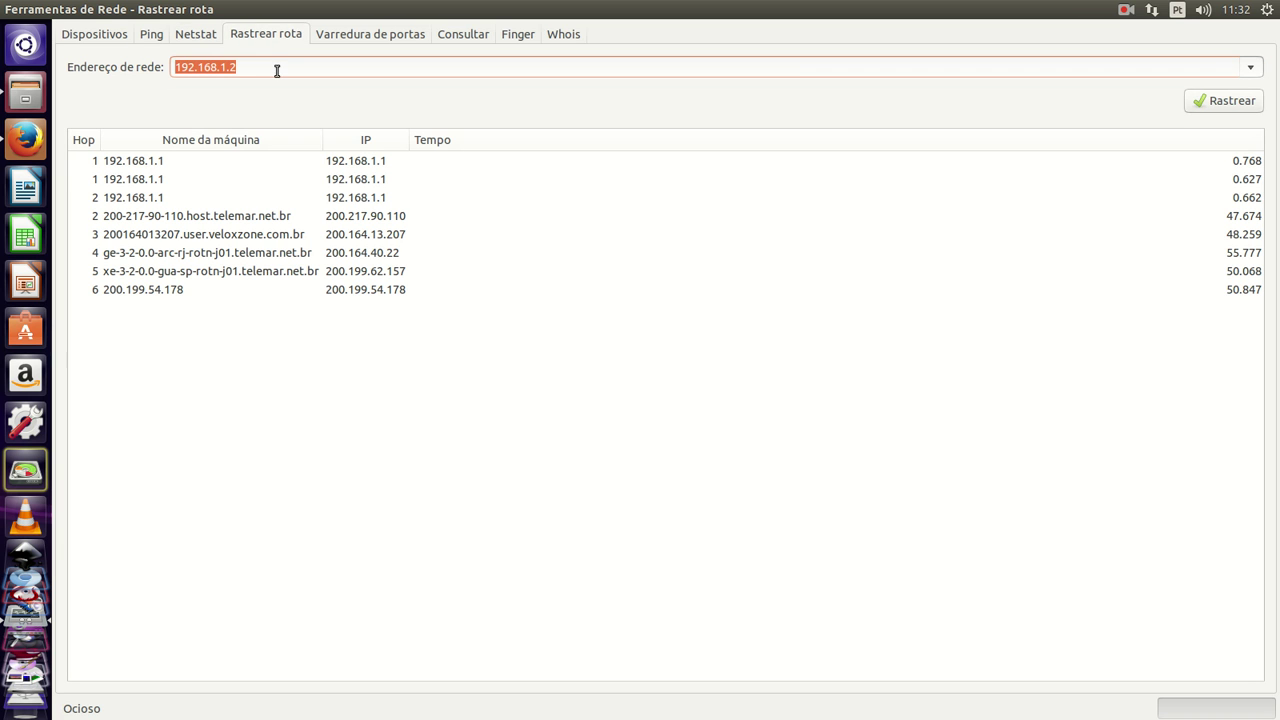
pyautogui.click(277, 70)
pyautogui.press('BackSpace')
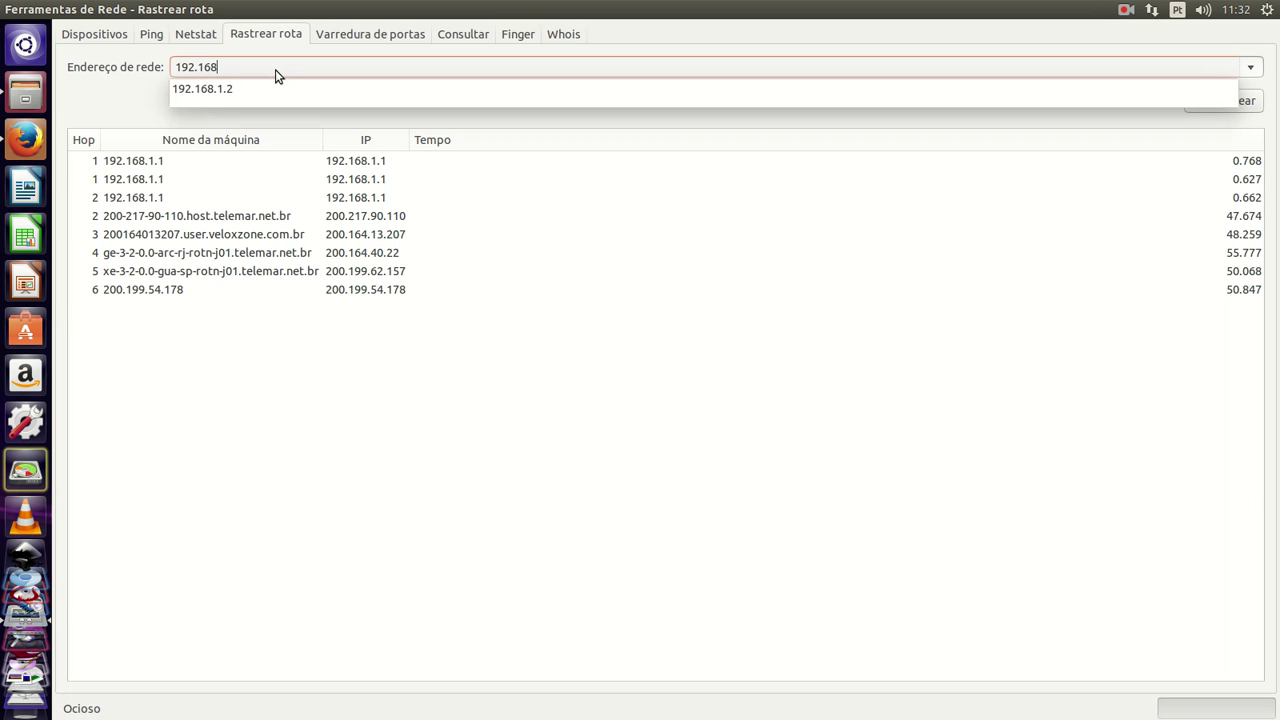
pyautogui.write('.1.2')
pyautogui.click(1240, 103)
pyautogui.click(1240, 103)
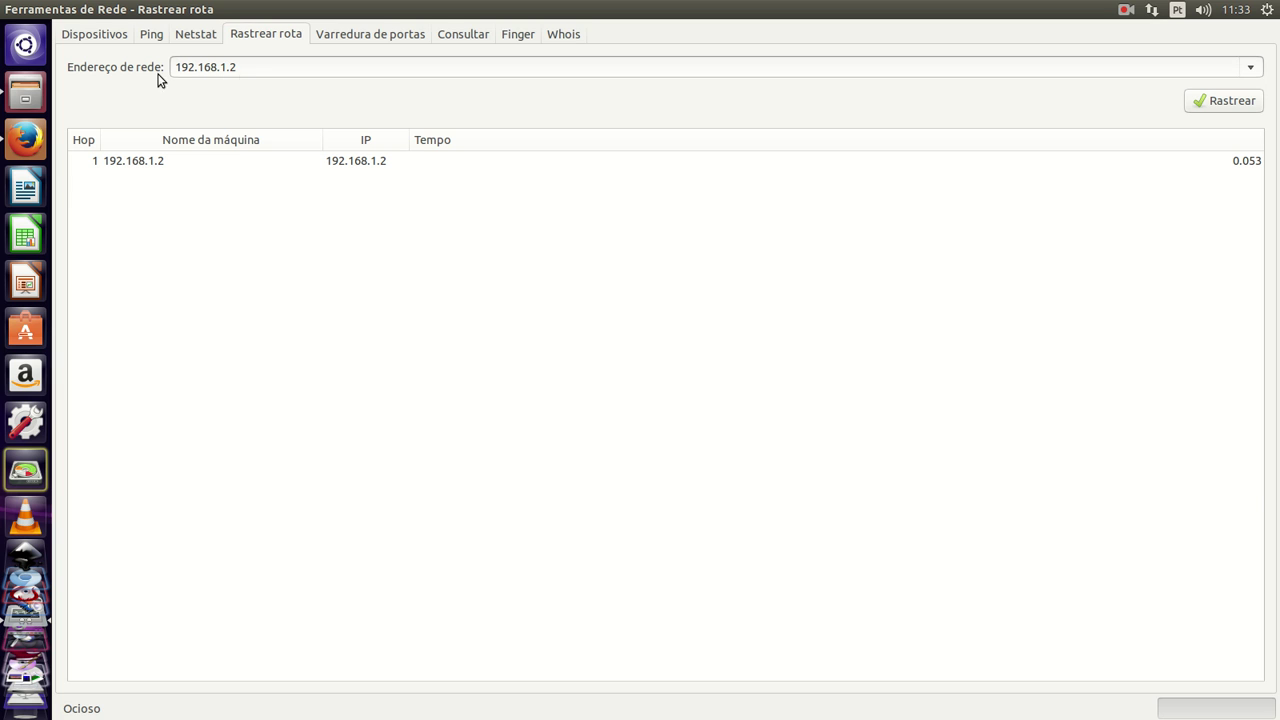
pyautogui.click(156, 165)
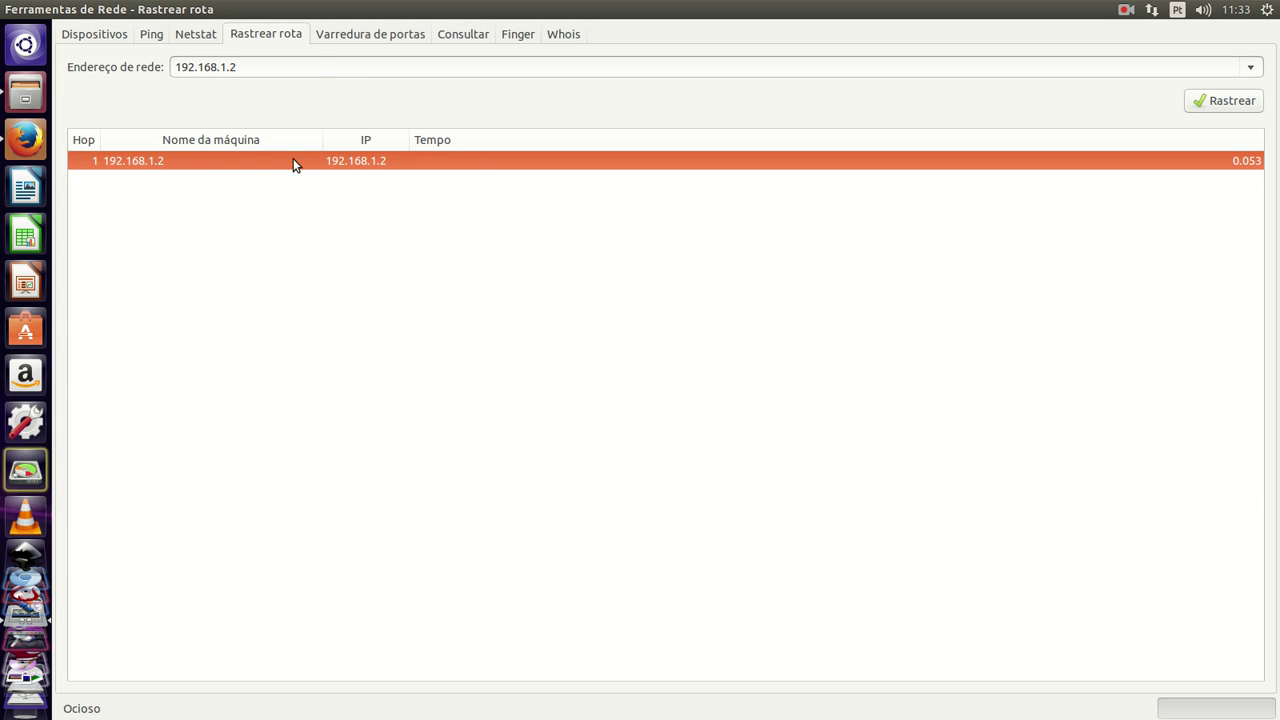
pyautogui.click(323, 65)
pyautogui.press('BackSpace')
pyautogui.press('BackSpace')
pyautogui.press('BackSpace')
pyautogui.press('BackSpace')
pyautogui.press('BackSpace')
pyautogui.press('BackSpace')
pyautogui.press('BackSpace')
pyautogui.press('BackSpace')
pyautogui.write('www.uol.com.b')
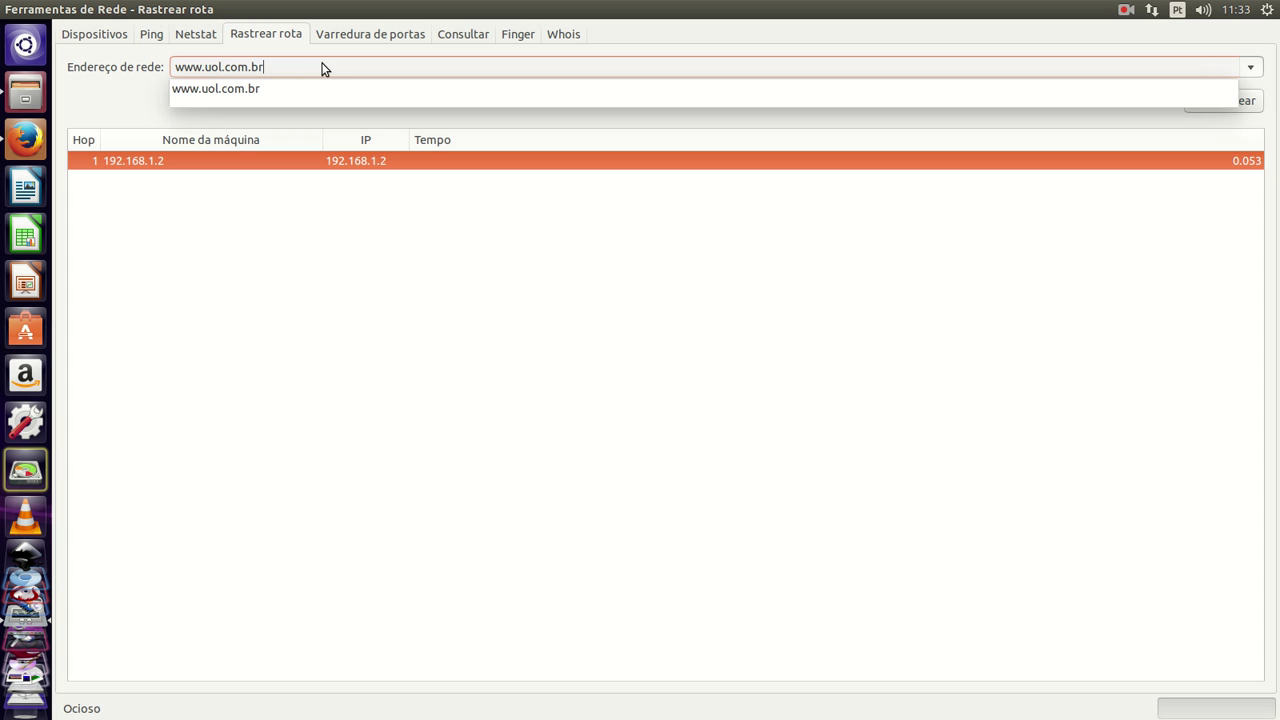
pyautogui.write('r')
pyautogui.press('Return')
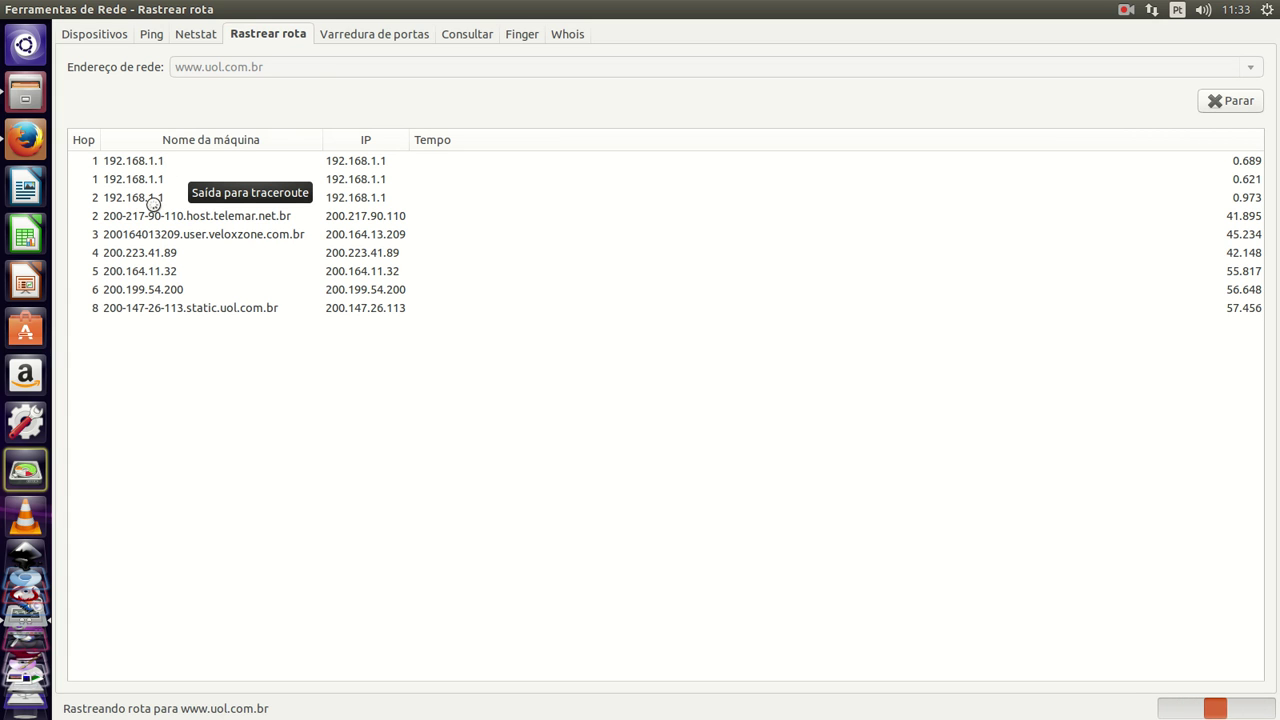
pyautogui.click(155, 197)
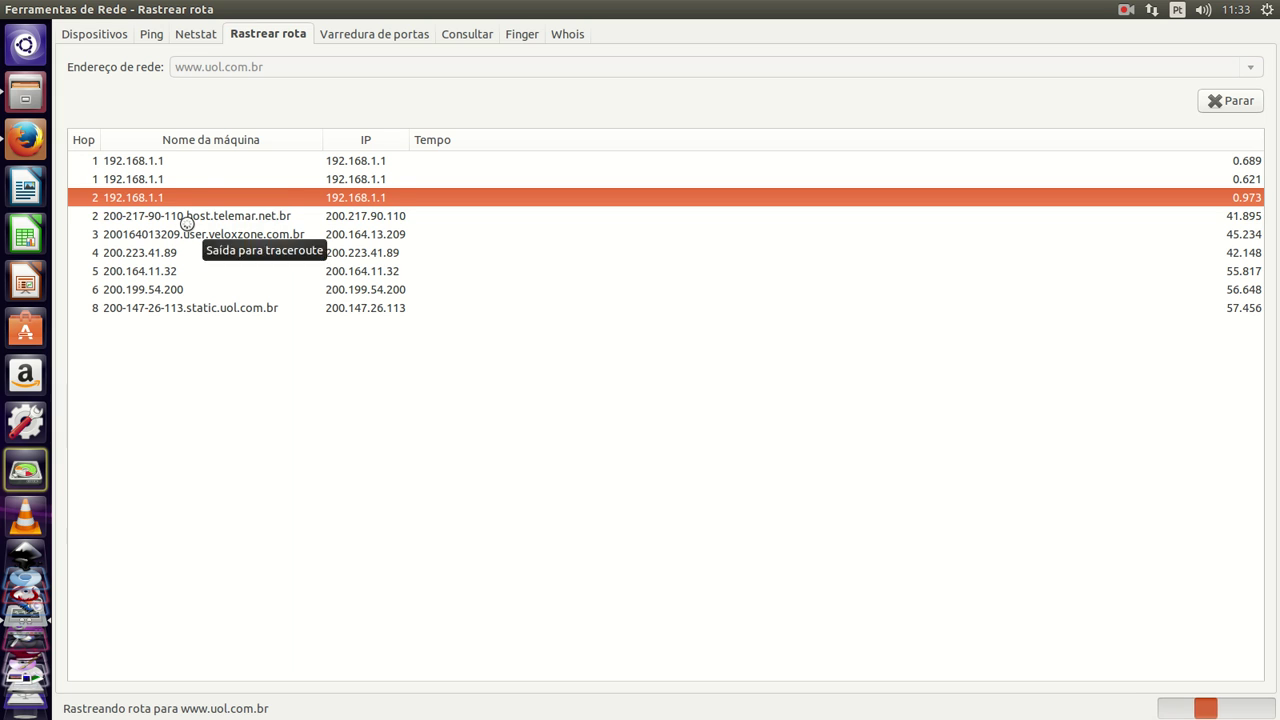
pyautogui.click(186, 215)
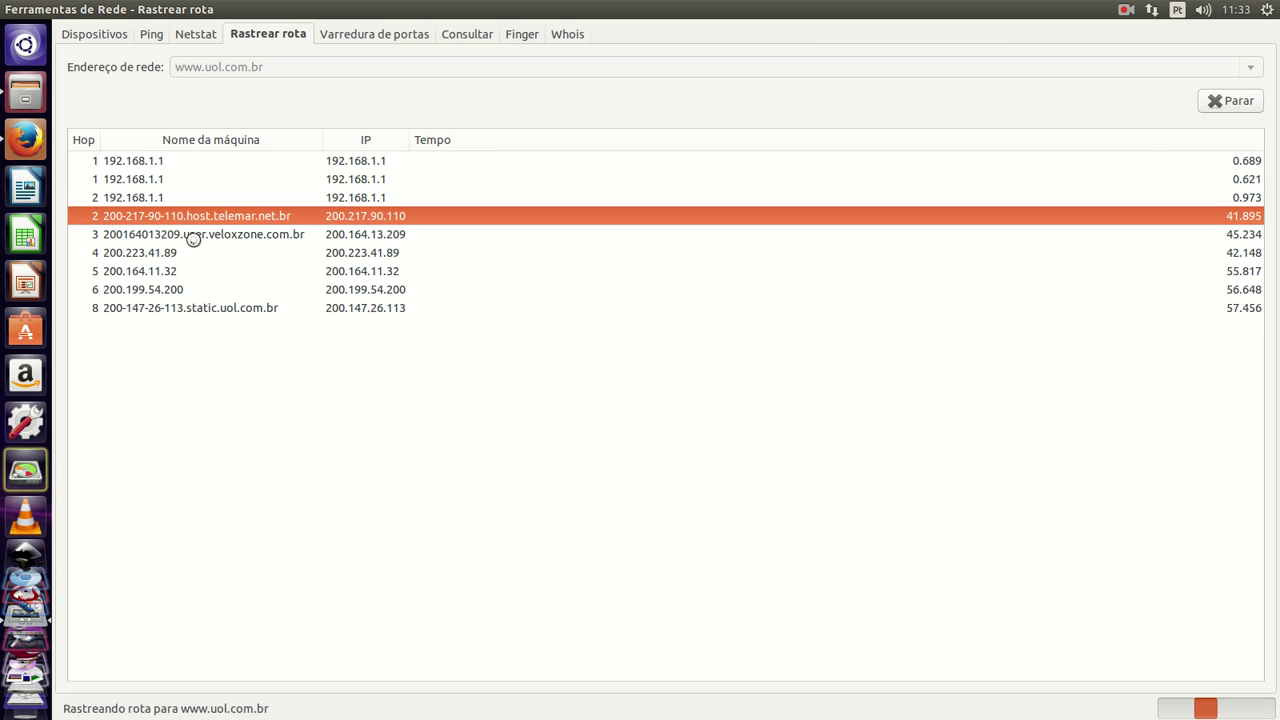
pyautogui.click(190, 236)
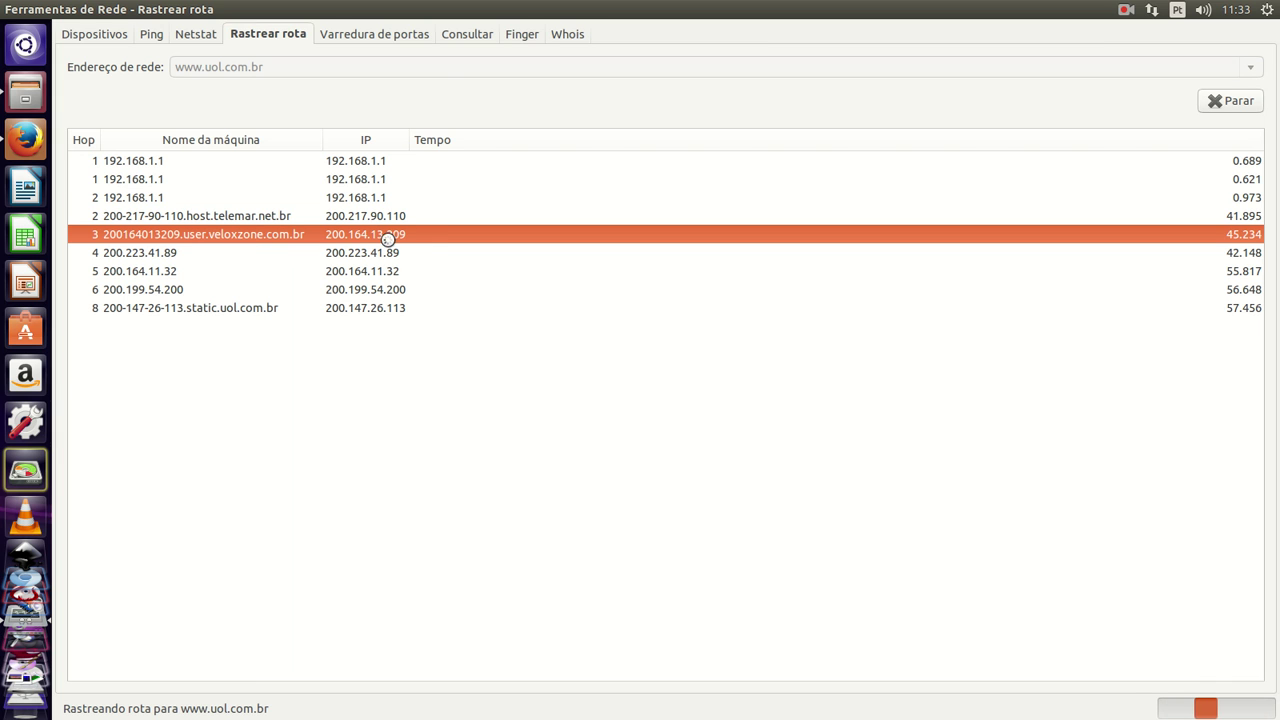
pyautogui.click(156, 253)
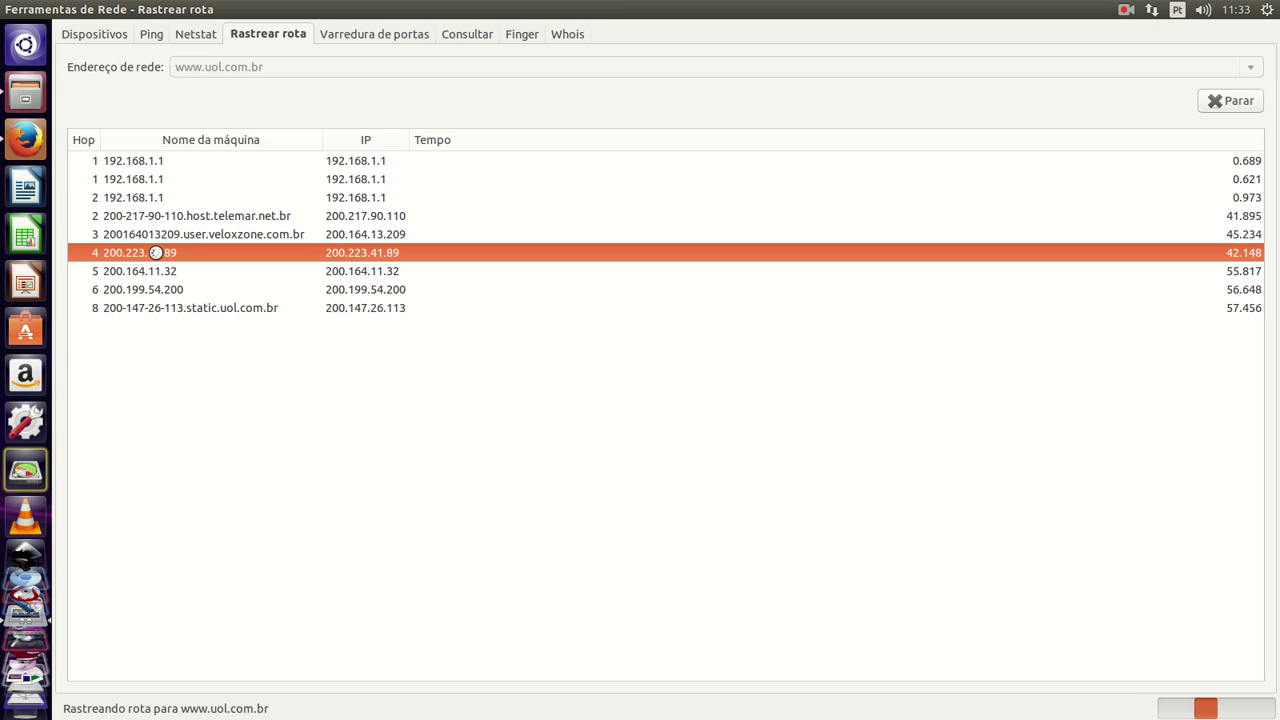
pyautogui.click(172, 276)
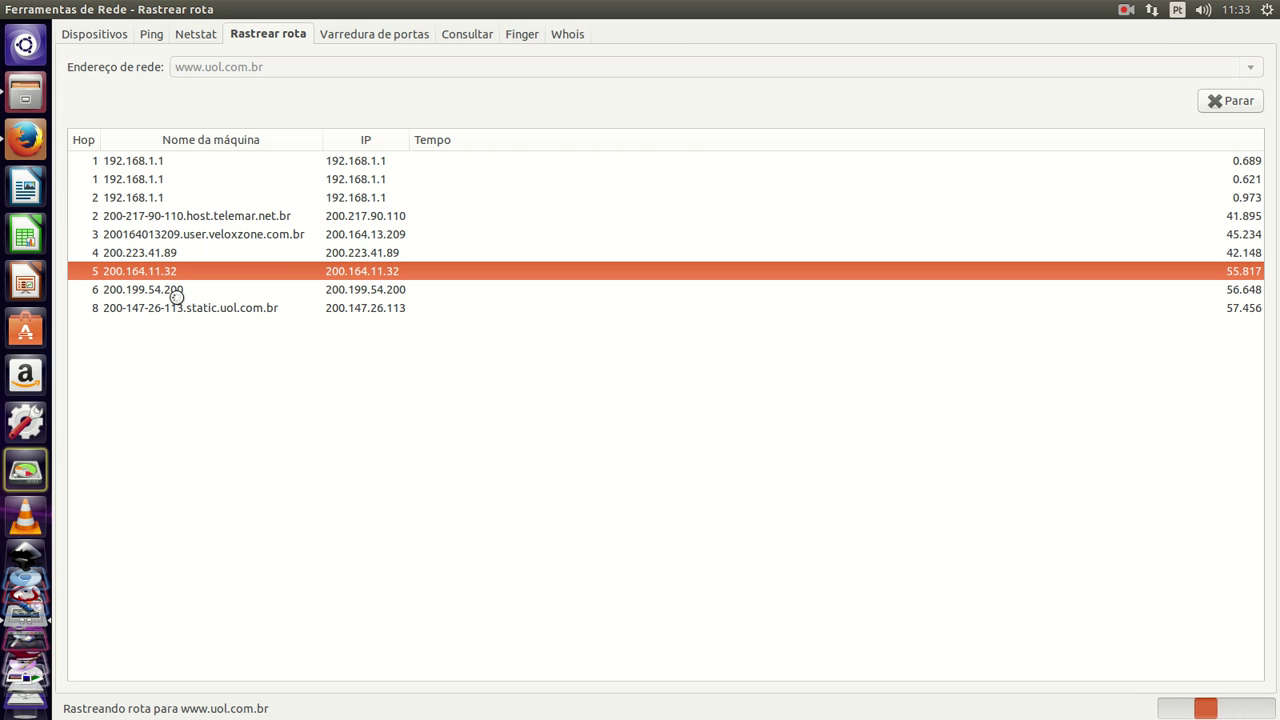
pyautogui.click(176, 289)
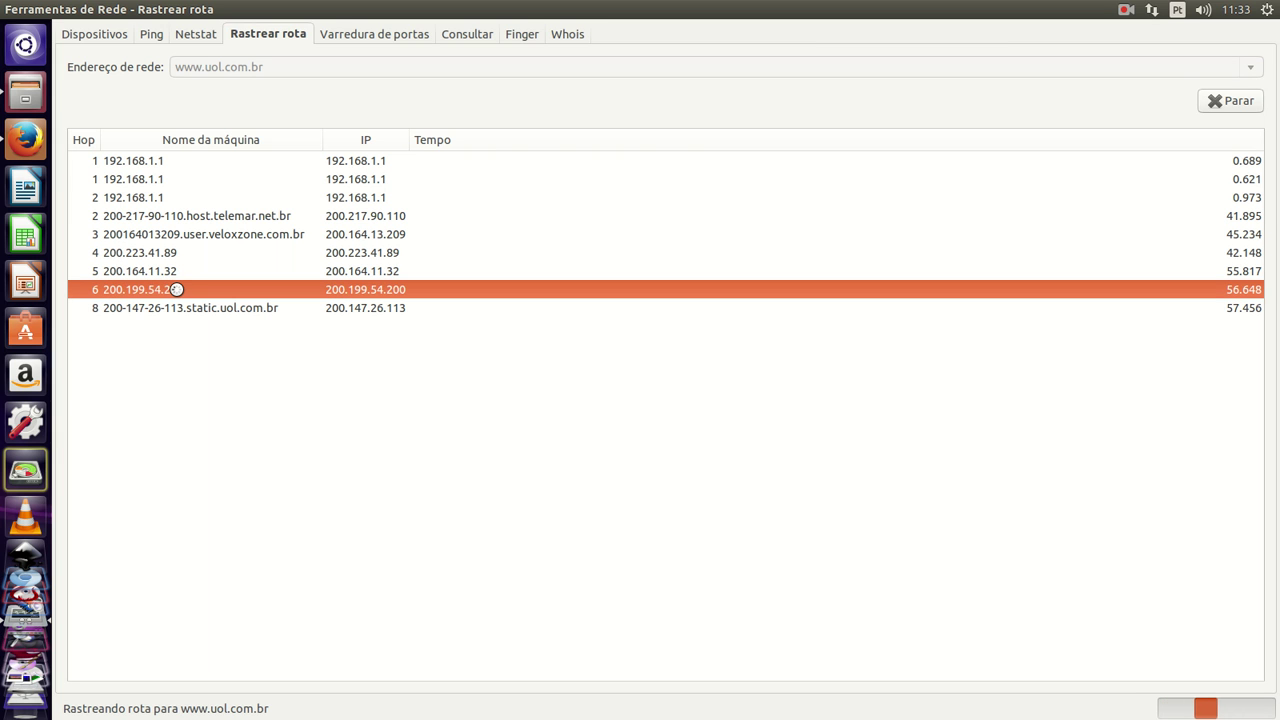
pyautogui.click(191, 308)
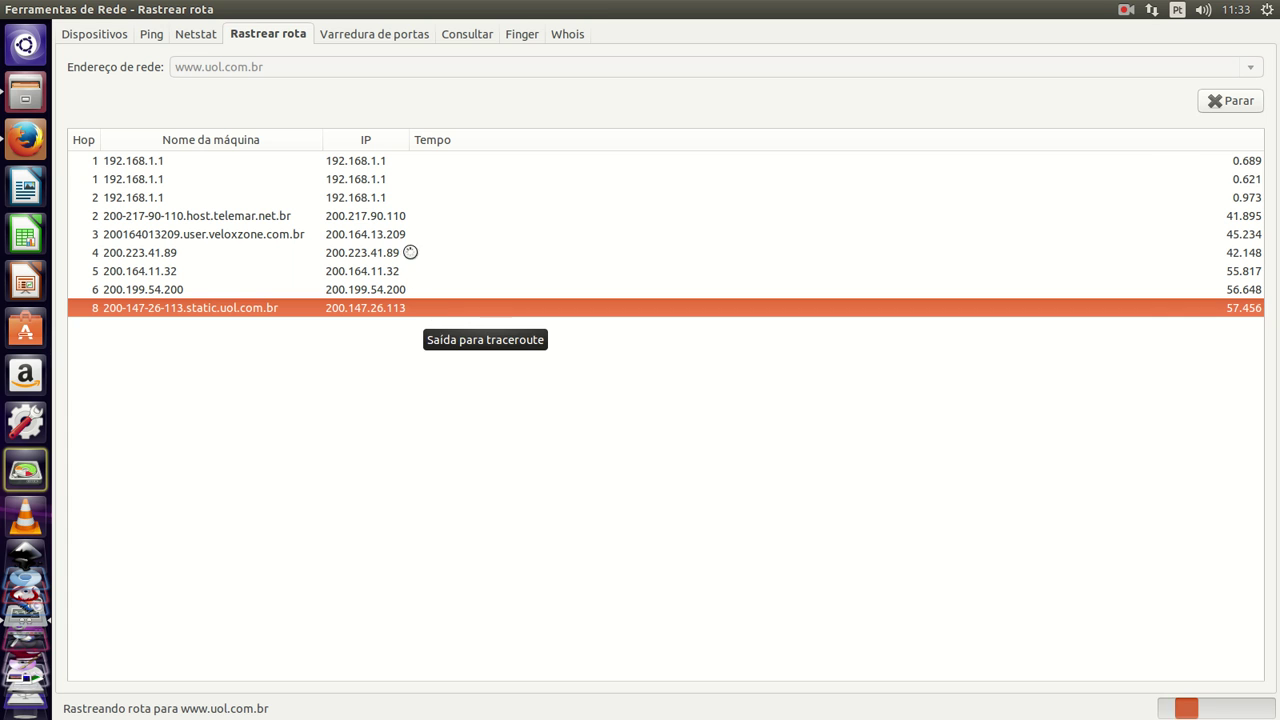
pyautogui.click(387, 160)
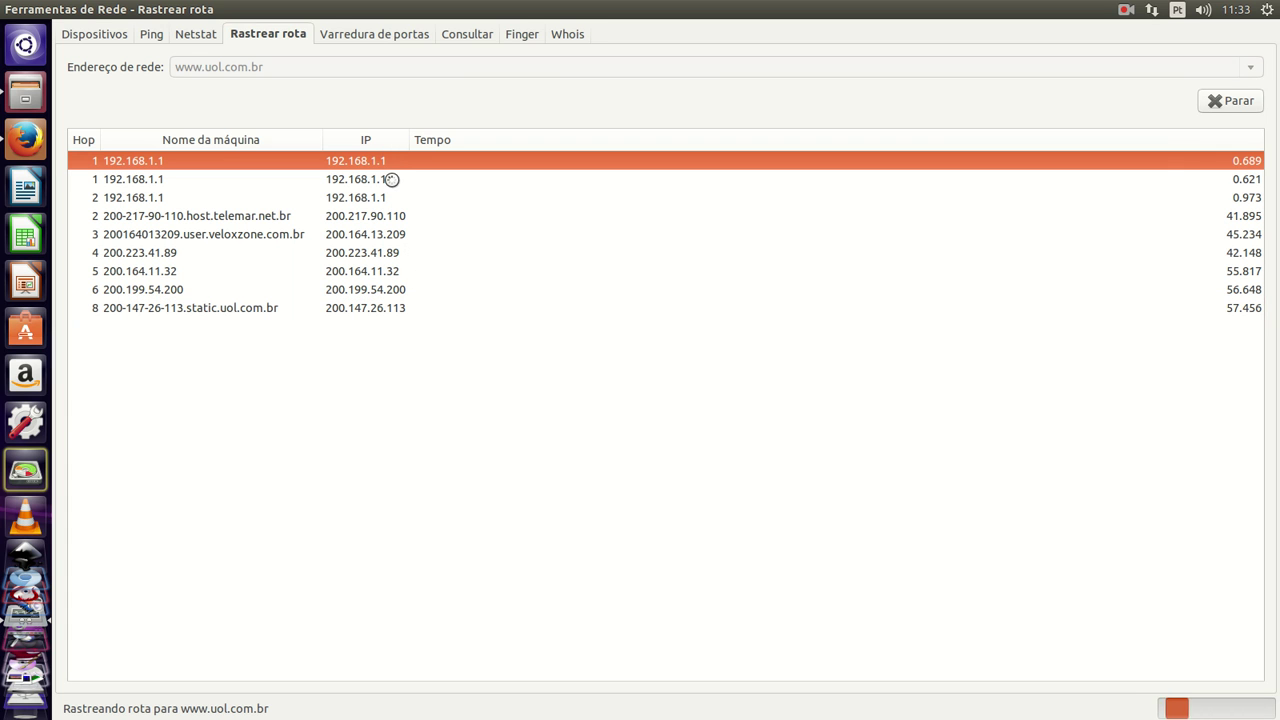
pyautogui.click(148, 179)
pyautogui.click(148, 197)
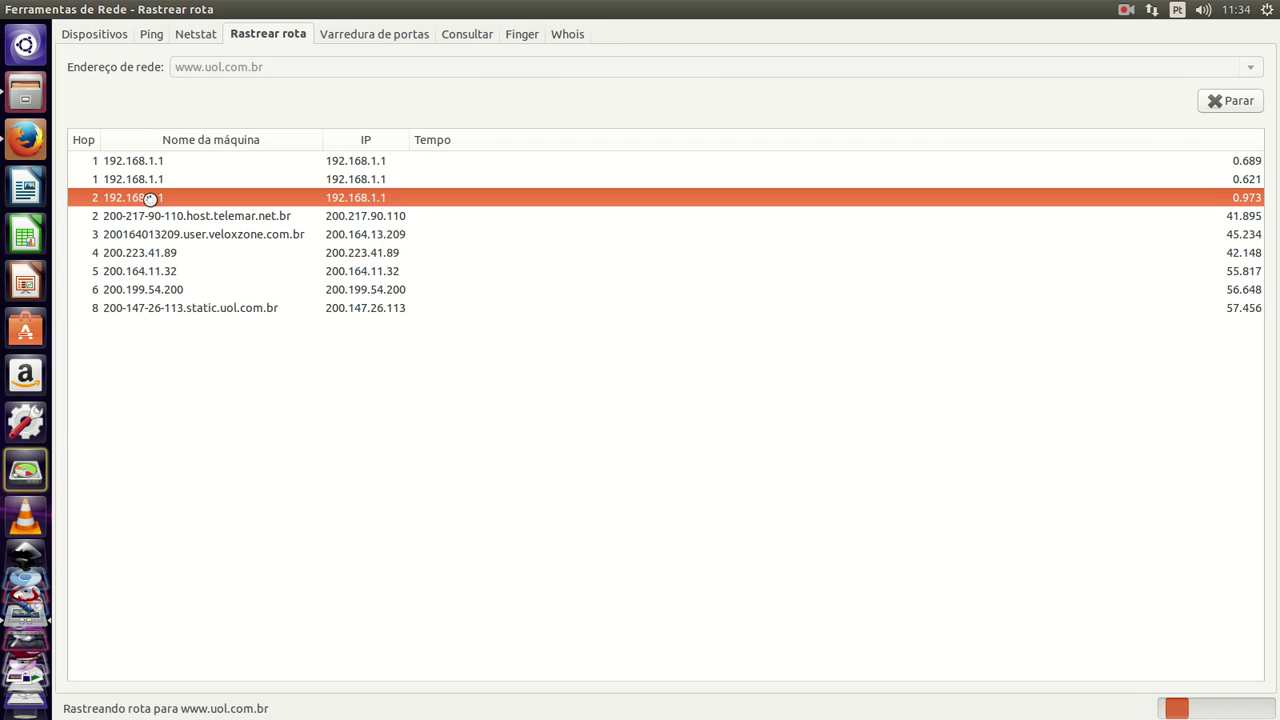
pyautogui.click(232, 219)
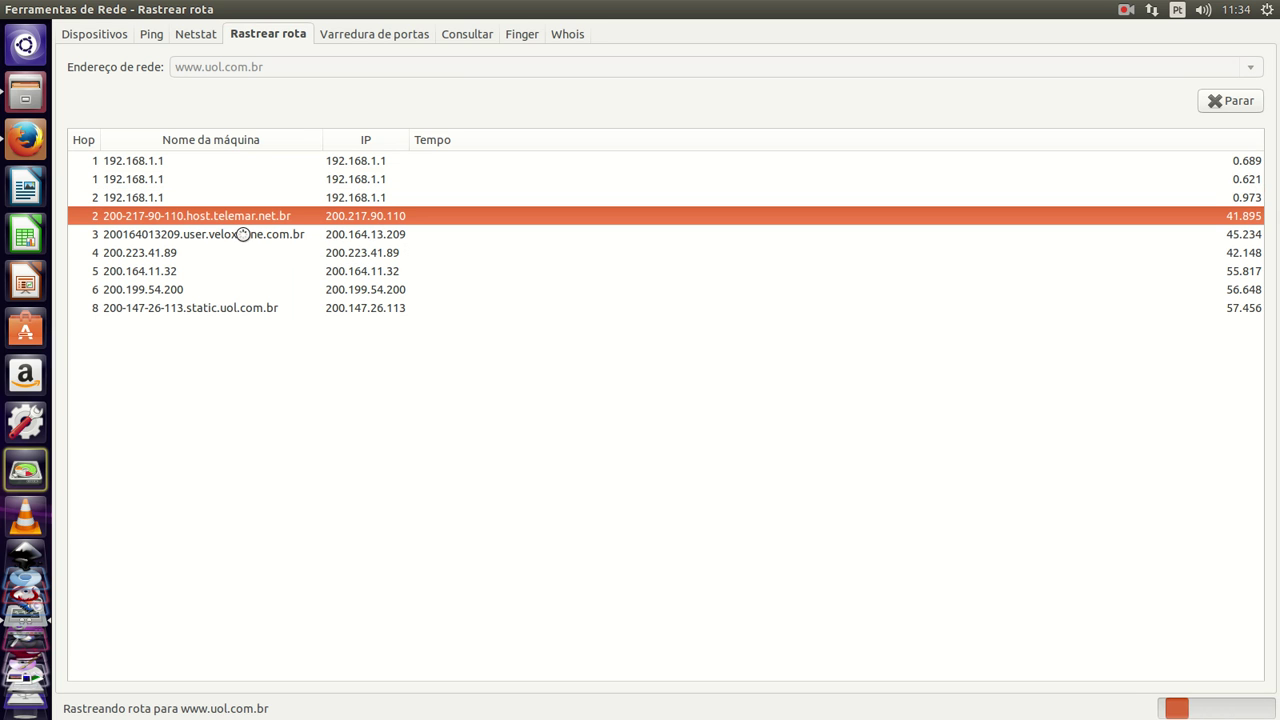
pyautogui.click(236, 236)
pyautogui.click(172, 253)
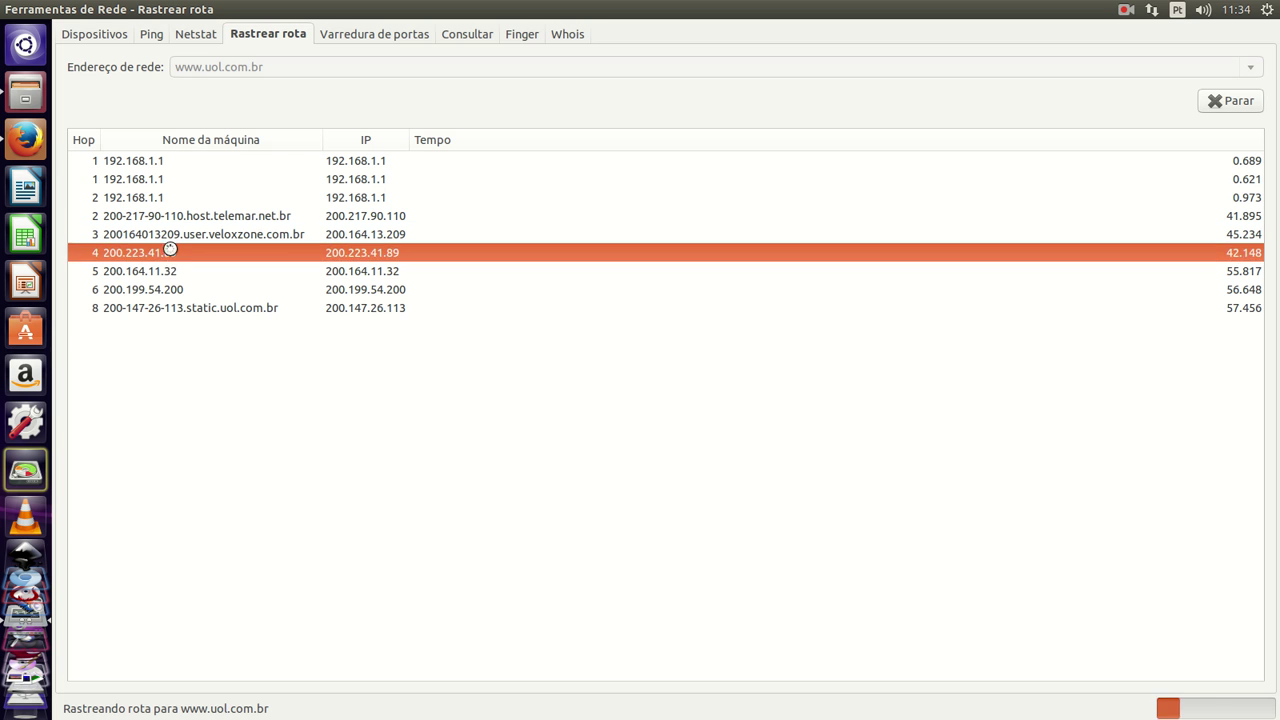
pyautogui.click(175, 273)
pyautogui.click(180, 289)
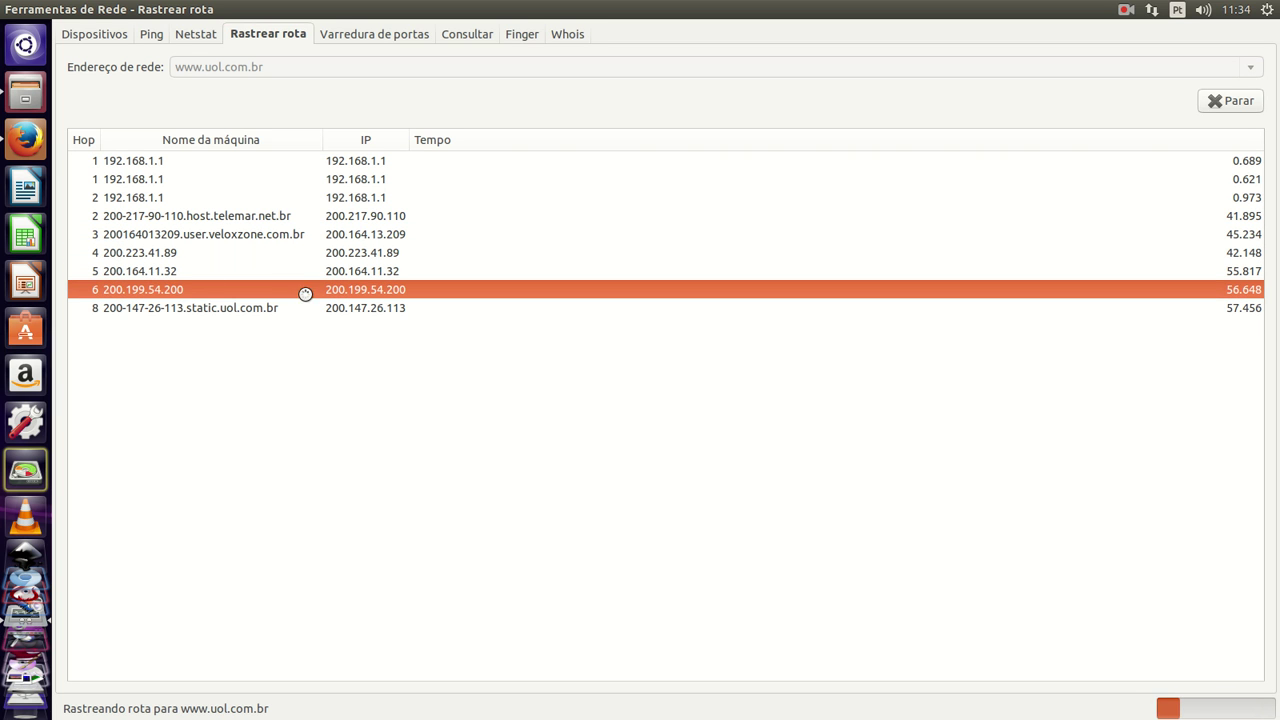
pyautogui.click(199, 307)
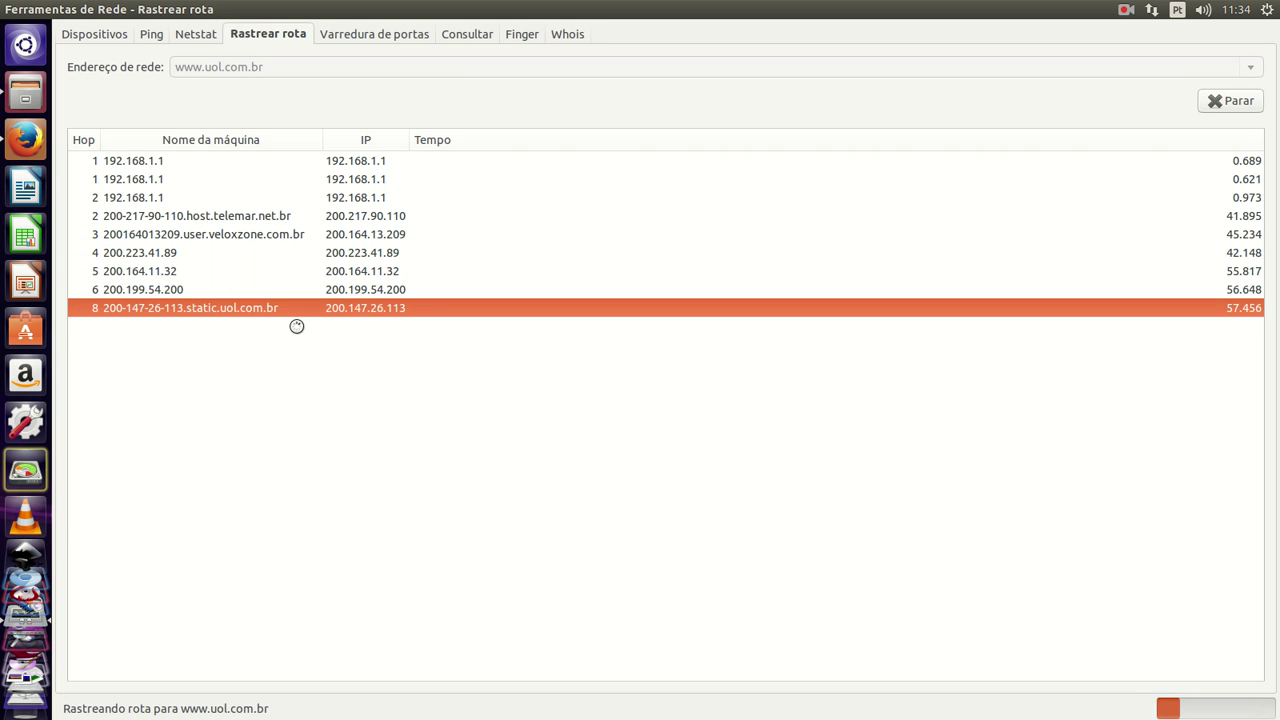
pyautogui.click(368, 162)
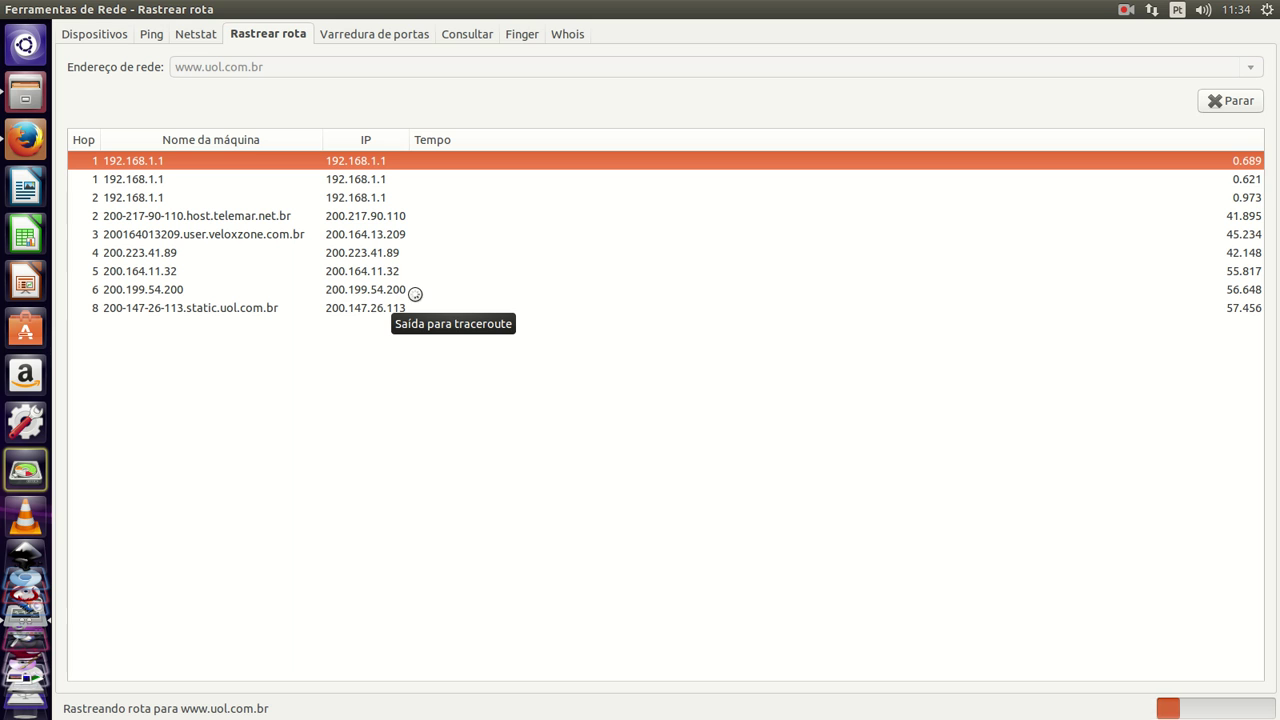
pyautogui.click(372, 35)
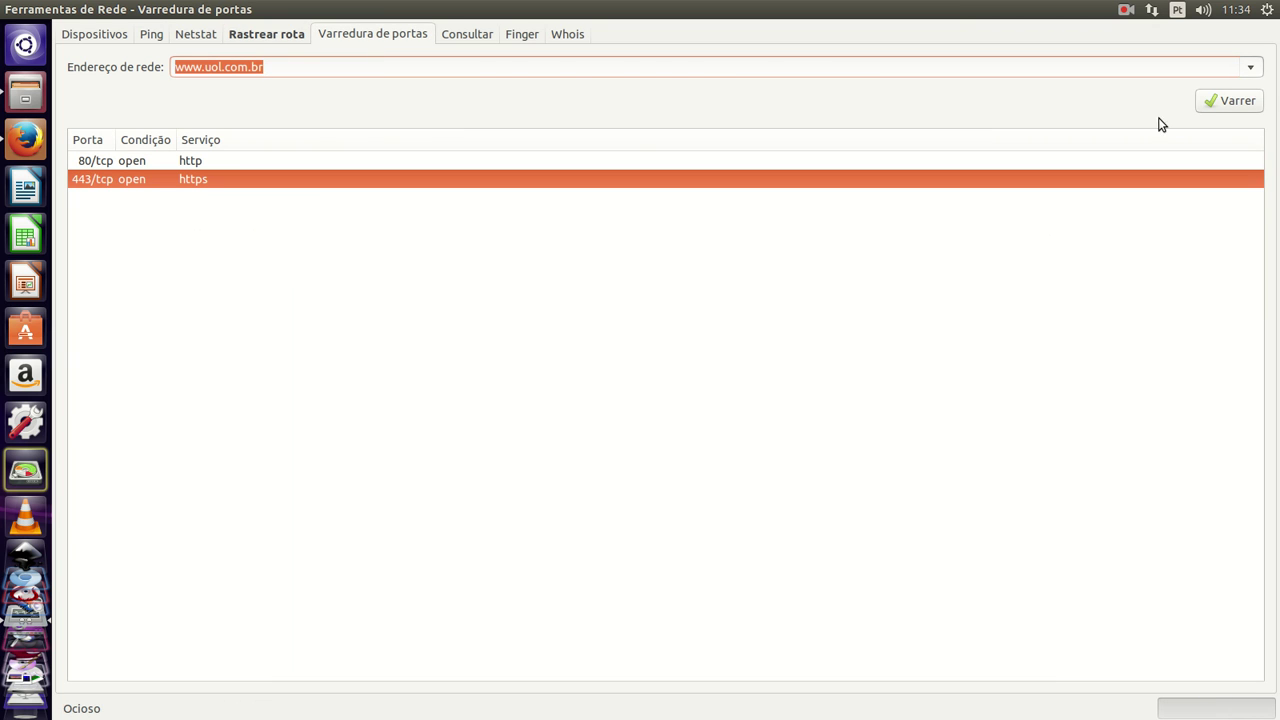
pyautogui.click(1246, 101)
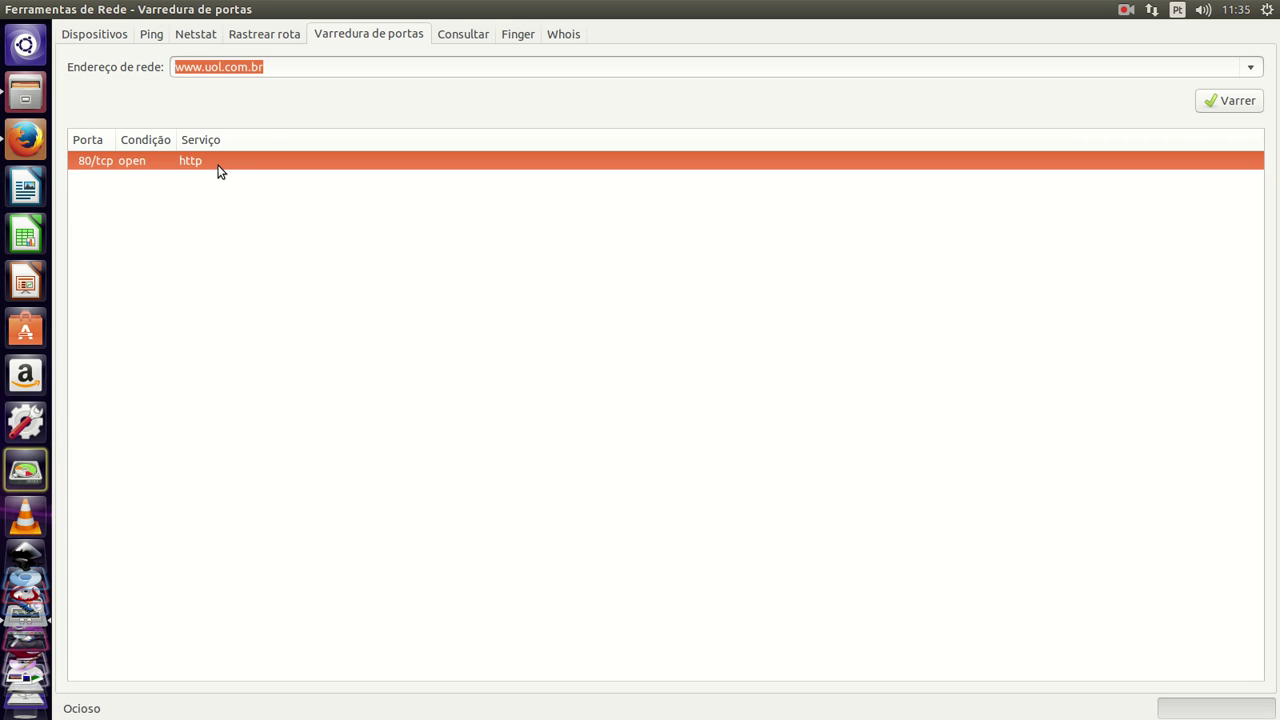
pyautogui.click(344, 67)
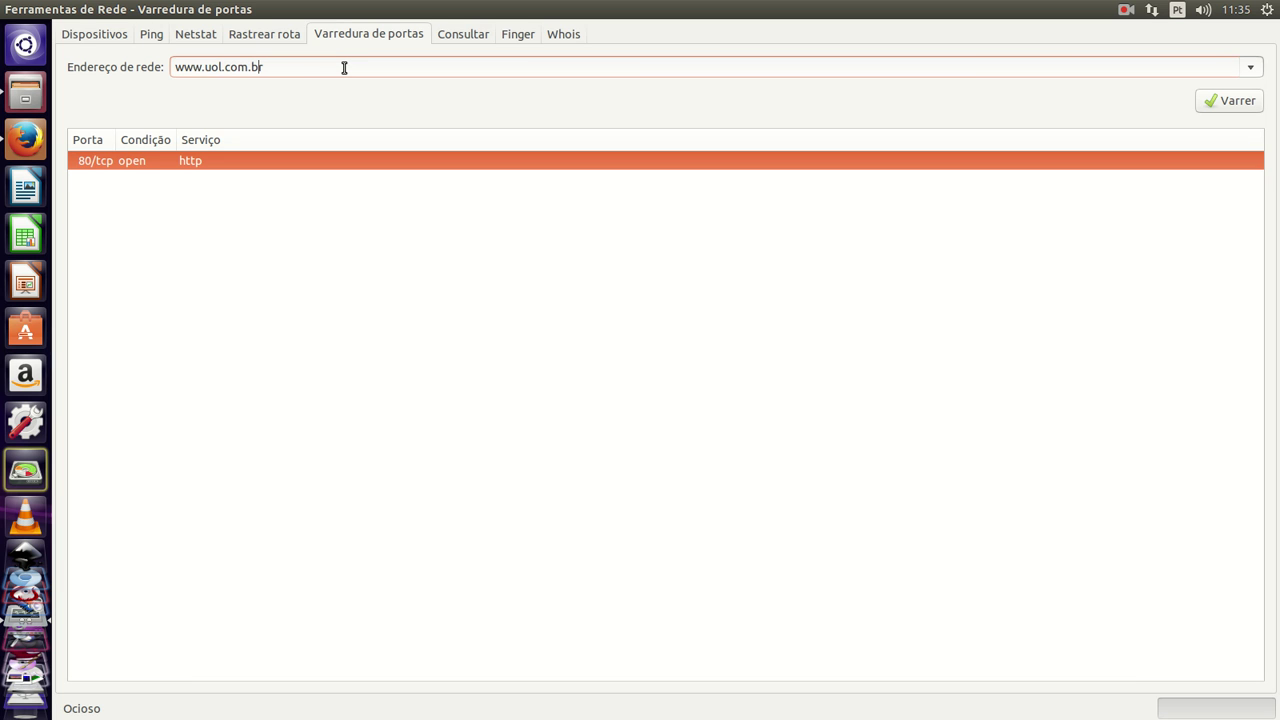
pyautogui.press('Delete')
pyautogui.press('Delete')
pyautogui.press('Delete')
pyautogui.press('Delete')
pyautogui.press('Delete')
pyautogui.press('Delete')
pyautogui.press('Delete')
pyautogui.press('Delete')
pyautogui.press('Delete')
pyautogui.press('Delete')
pyautogui.write('google.com.br')
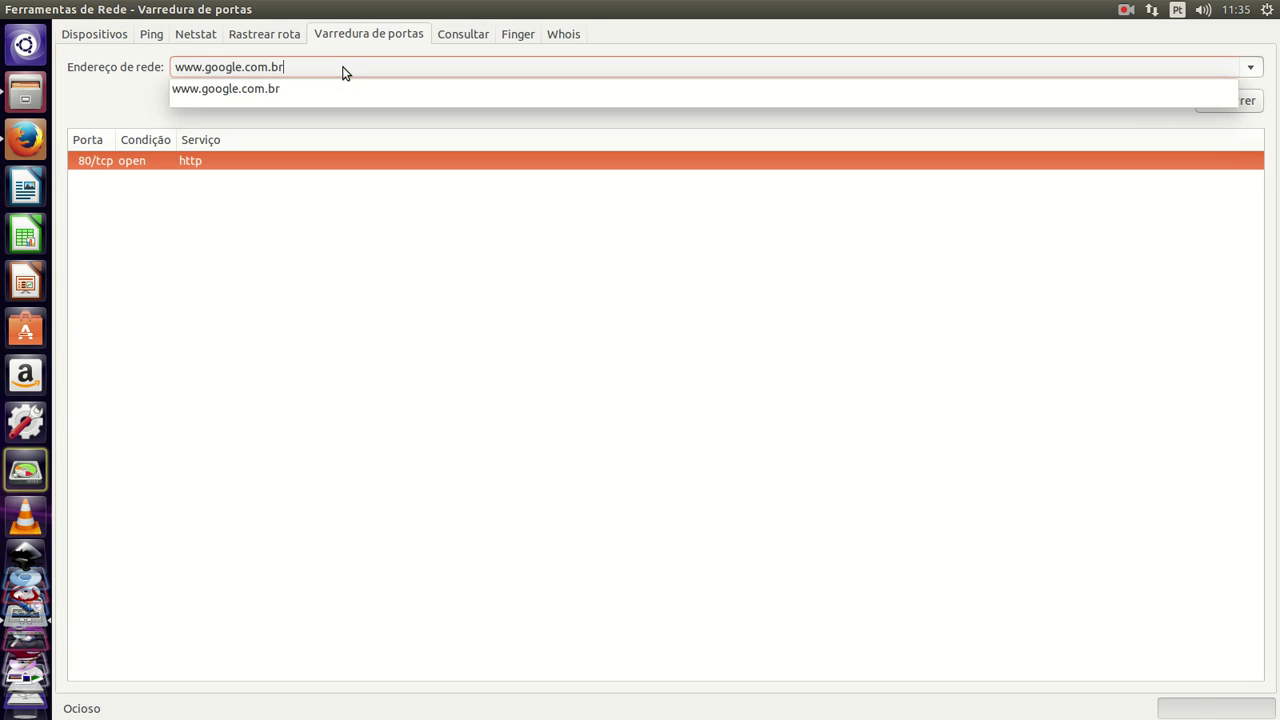
pyautogui.press('Return')
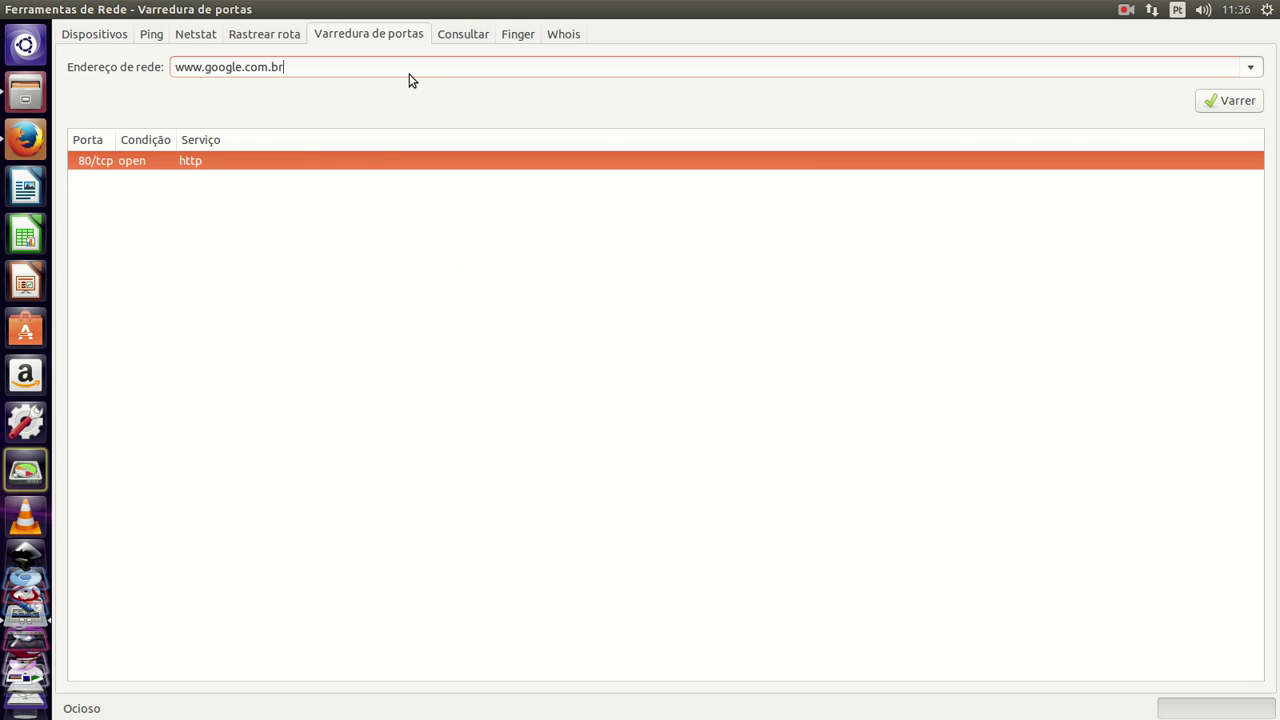
# Step: Replace the port scan's network address with 192.168.1.1 and scan its ports
pyautogui.press('BackSpace')
pyautogui.press('BackSpace')
pyautogui.press('BackSpace')
pyautogui.press('BackSpace')
pyautogui.press('BackSpace')
pyautogui.press('BackSpace')
pyautogui.press('BackSpace')
pyautogui.press('BackSpace')
pyautogui.press('BackSpace')
pyautogui.press('BackSpace')
pyautogui.press('BackSpace')
pyautogui.press('BackSpace')
pyautogui.press('BackSpace')
pyautogui.press('BackSpace')
pyautogui.press('BackSpace')
pyautogui.press('BackSpace')
pyautogui.press('BackSpace')
pyautogui.write('192.168')
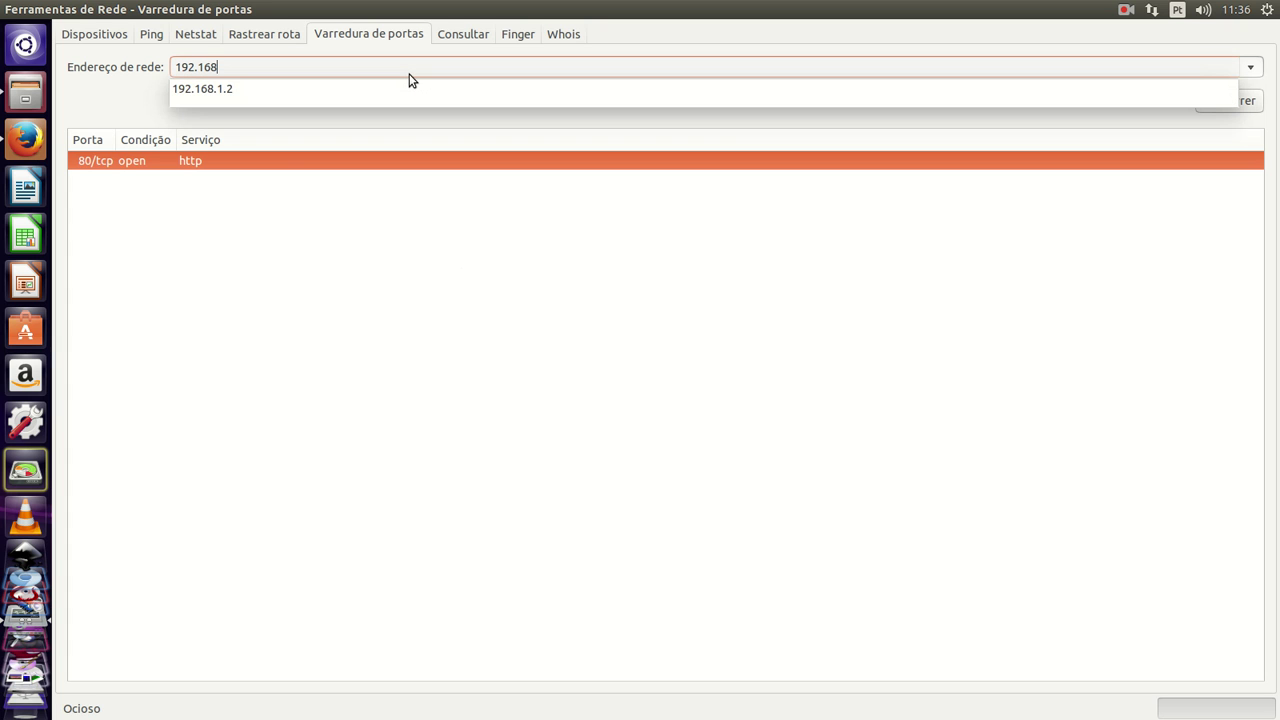
pyautogui.write('.1.1')
pyautogui.press('Return')
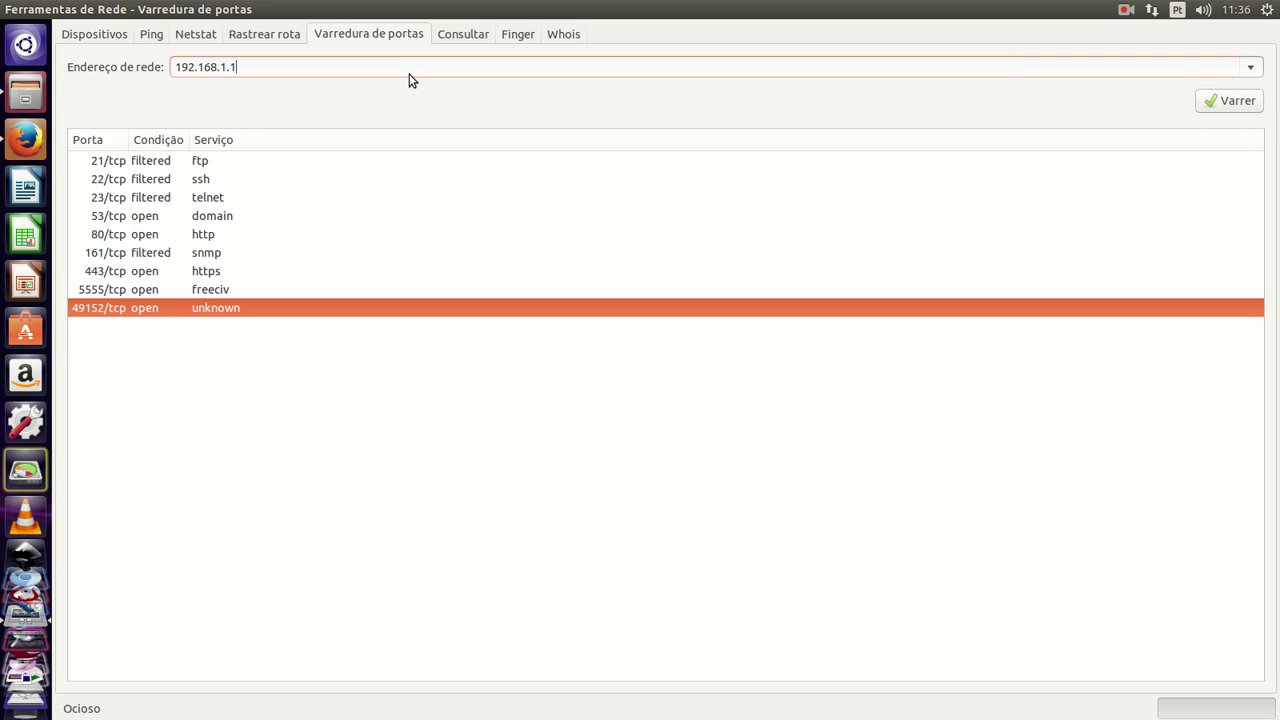
# Step: Examine the port number, condition and service of each scanned port on 192.168.1.1, from 21/tcp down to 49152/tcp
pyautogui.click(121, 164)
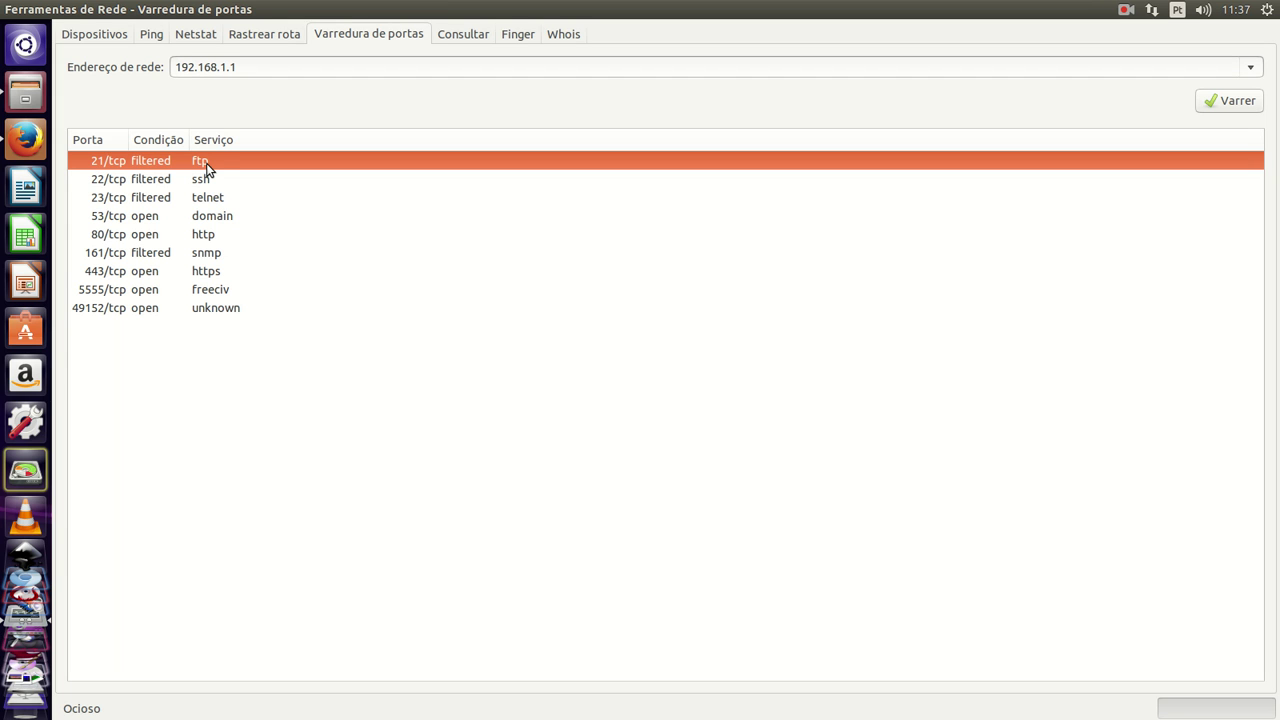
pyautogui.click(110, 185)
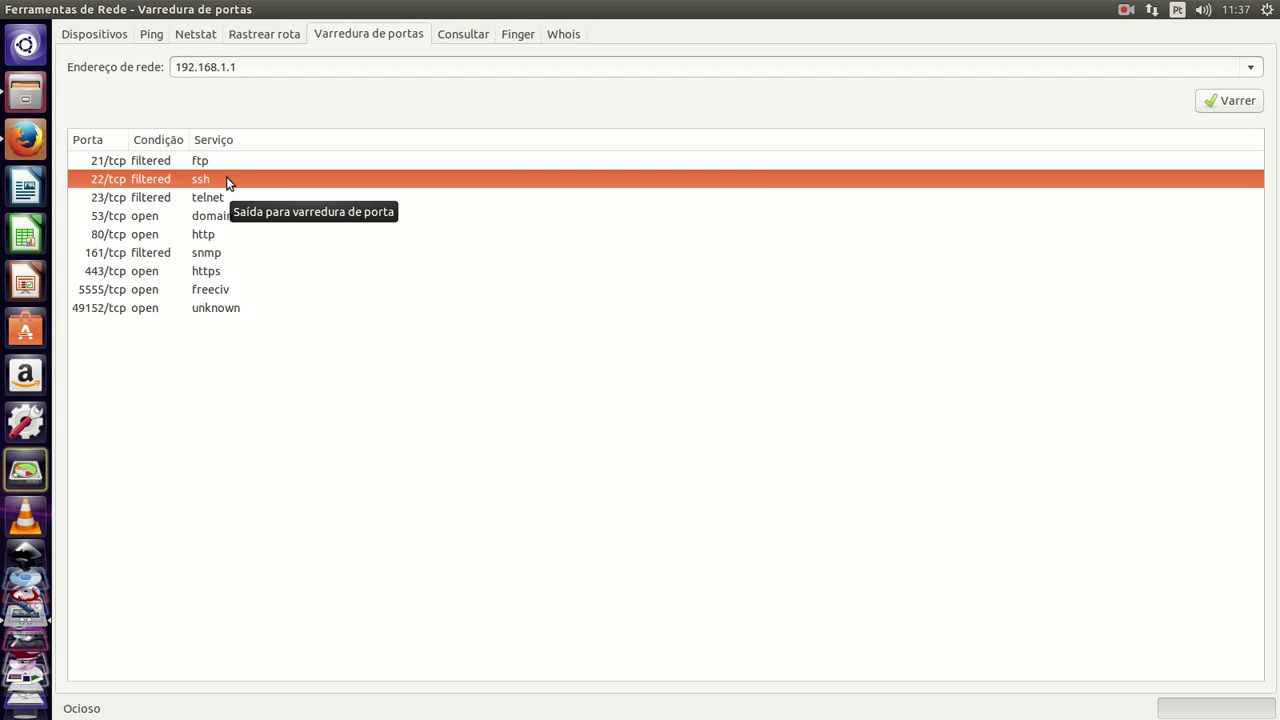
pyautogui.click(111, 197)
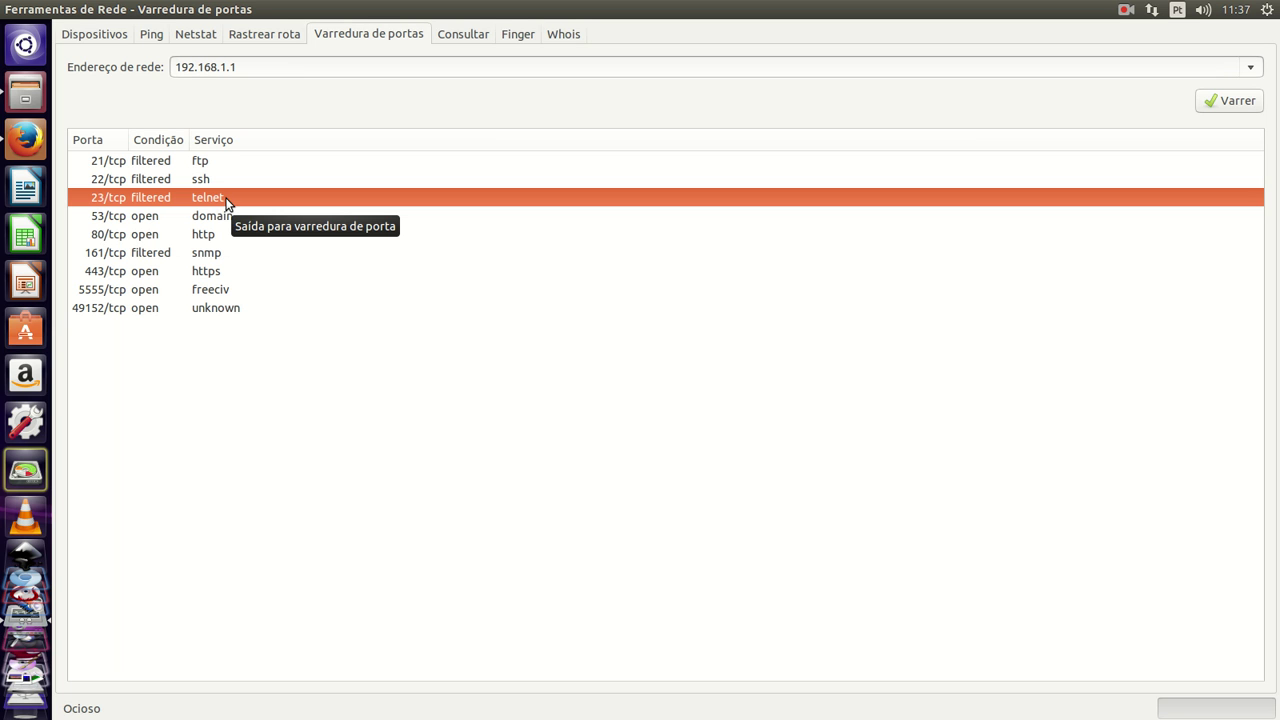
pyautogui.click(108, 220)
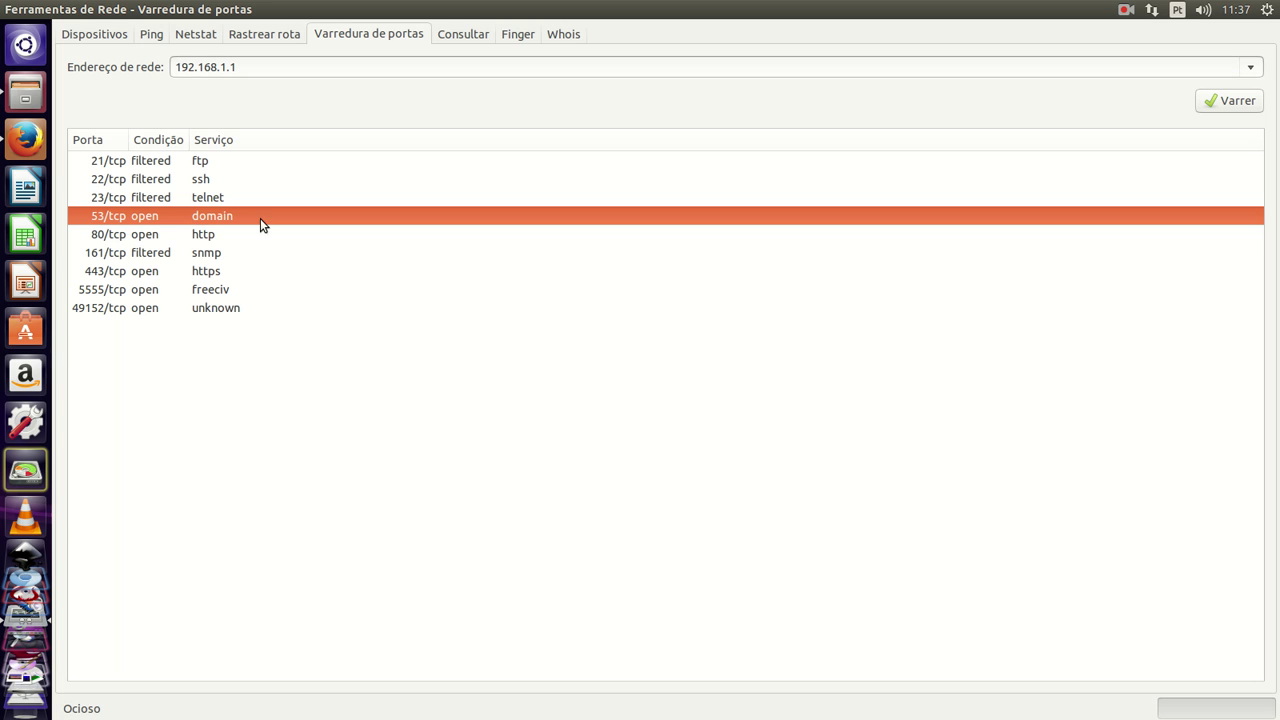
pyautogui.click(119, 234)
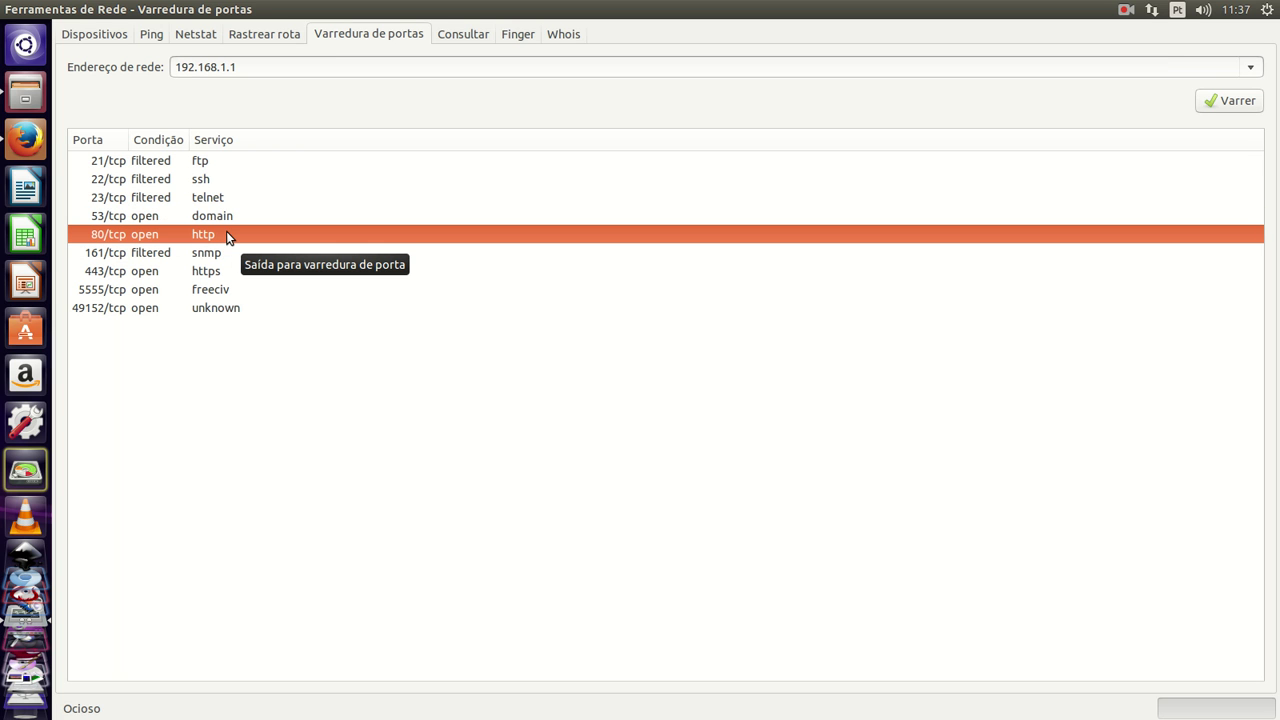
pyautogui.click(92, 255)
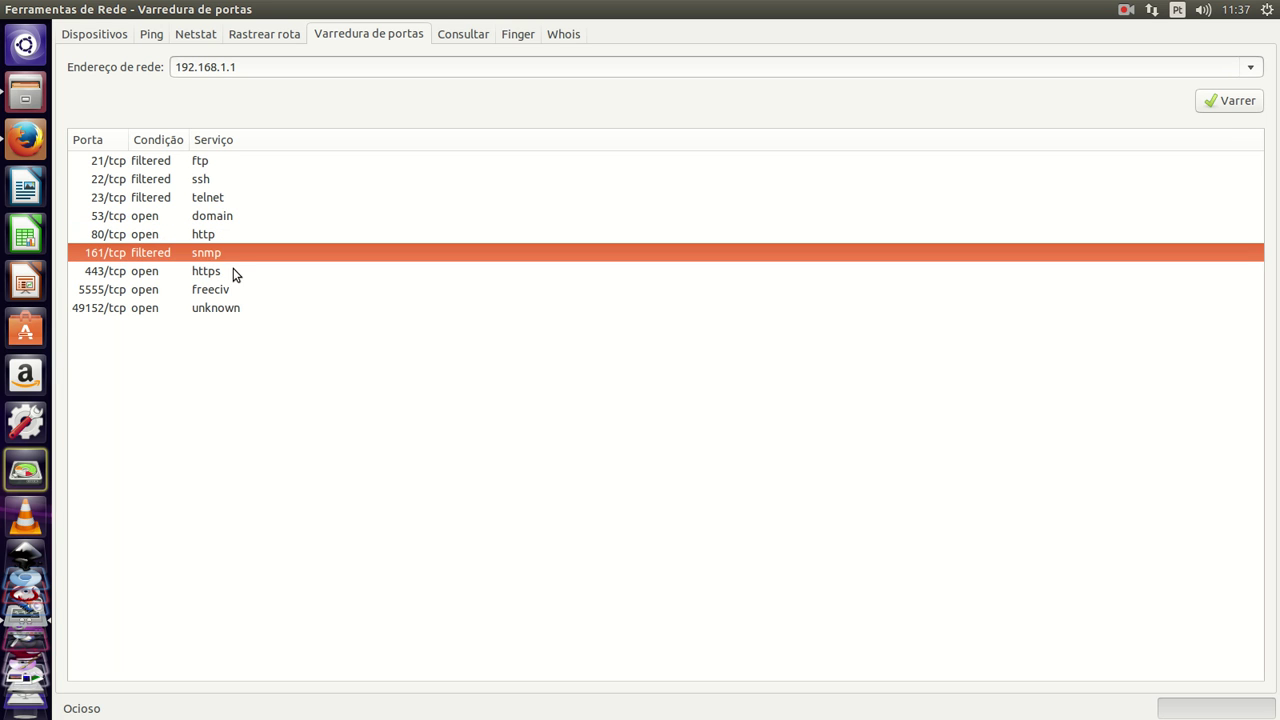
pyautogui.click(111, 277)
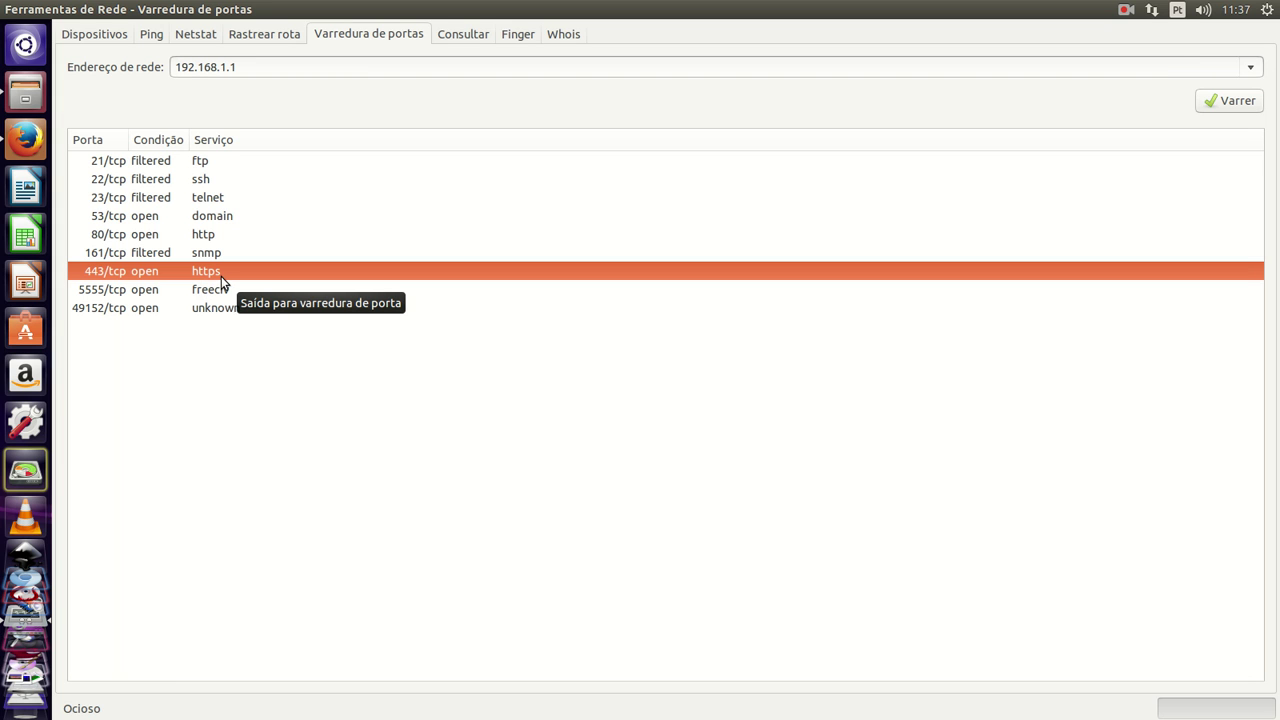
pyautogui.click(119, 294)
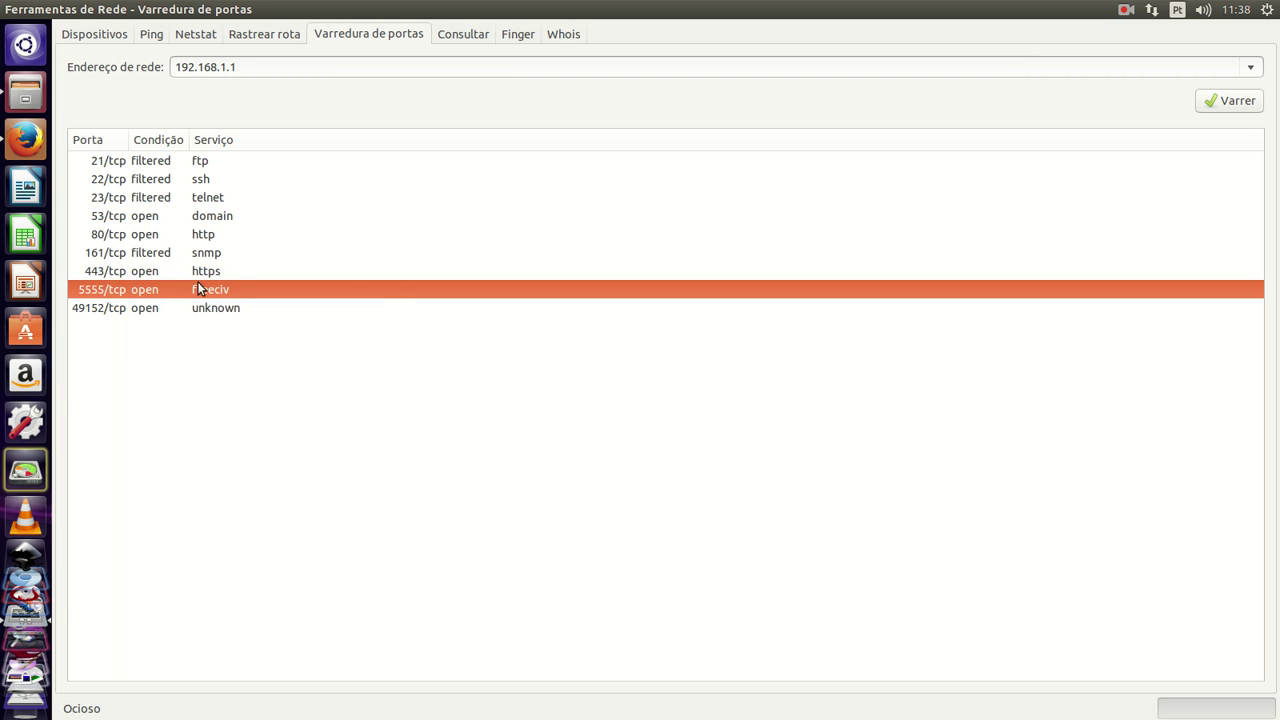
pyautogui.click(85, 313)
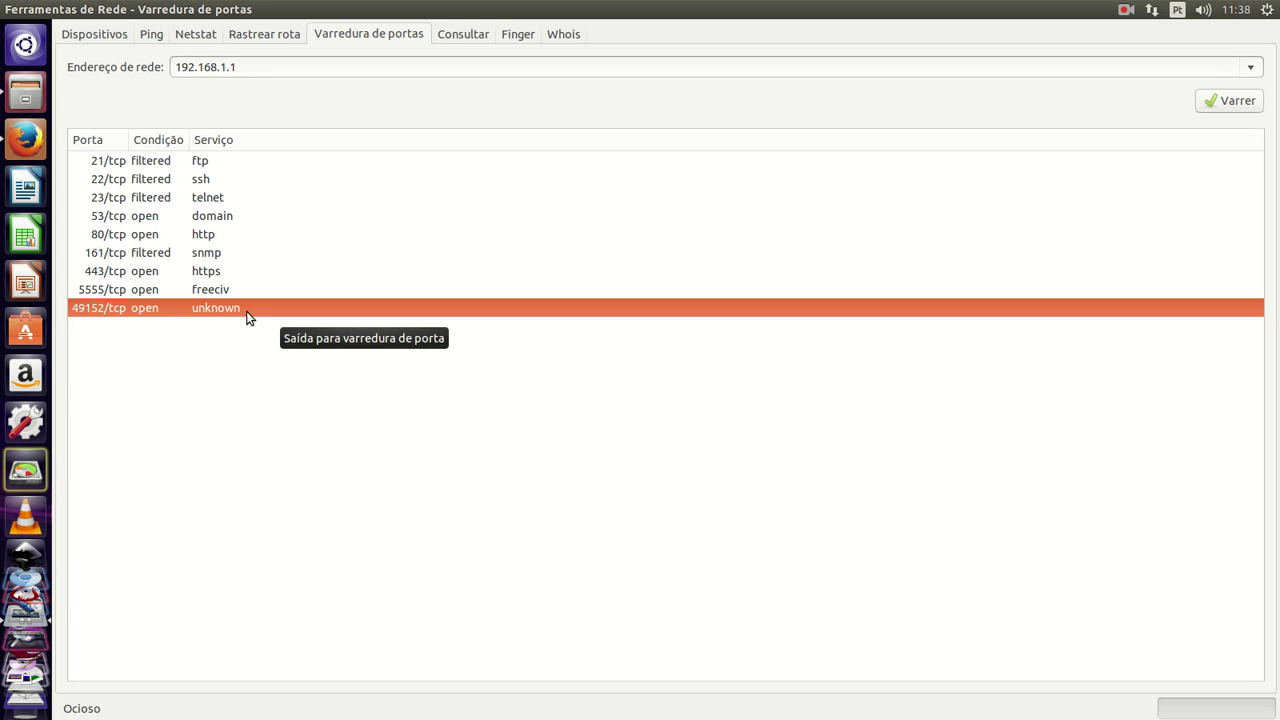
# Step: Review the conditions and service names of the 192.168.1.1 ports again, going through the list and returning to ftp and ssh
pyautogui.click(138, 168)
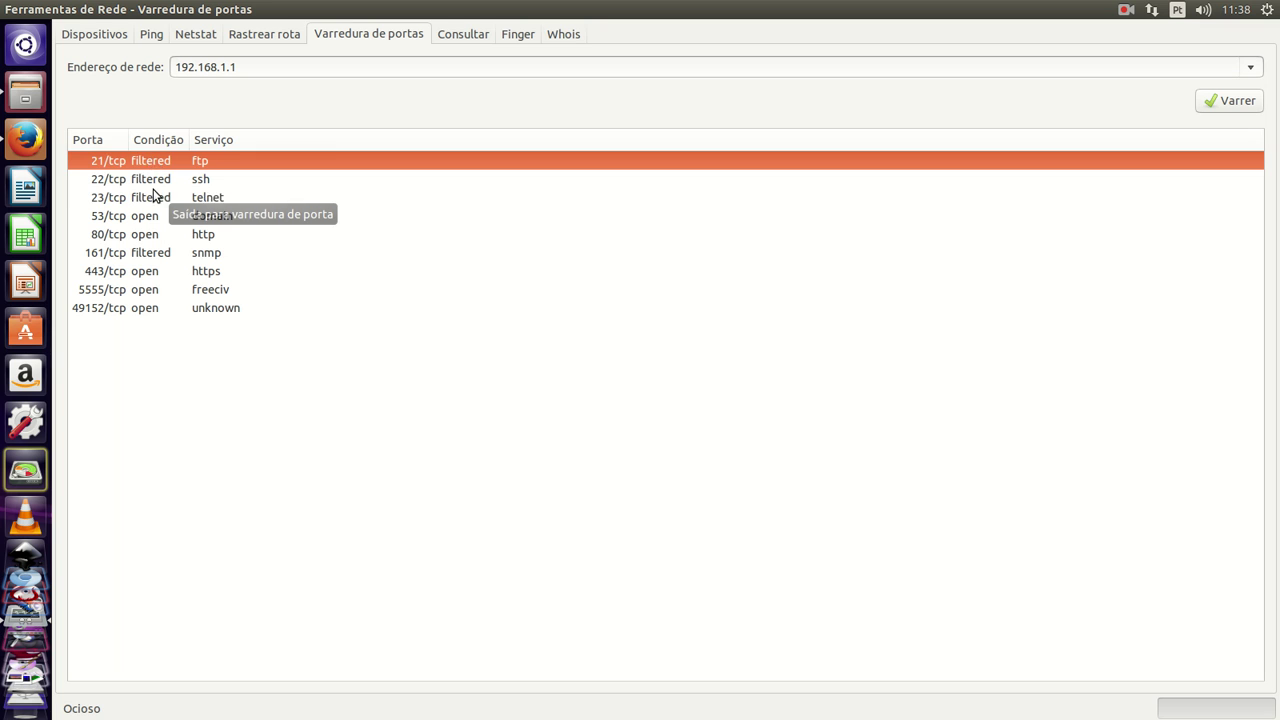
pyautogui.click(155, 197)
pyautogui.click(198, 163)
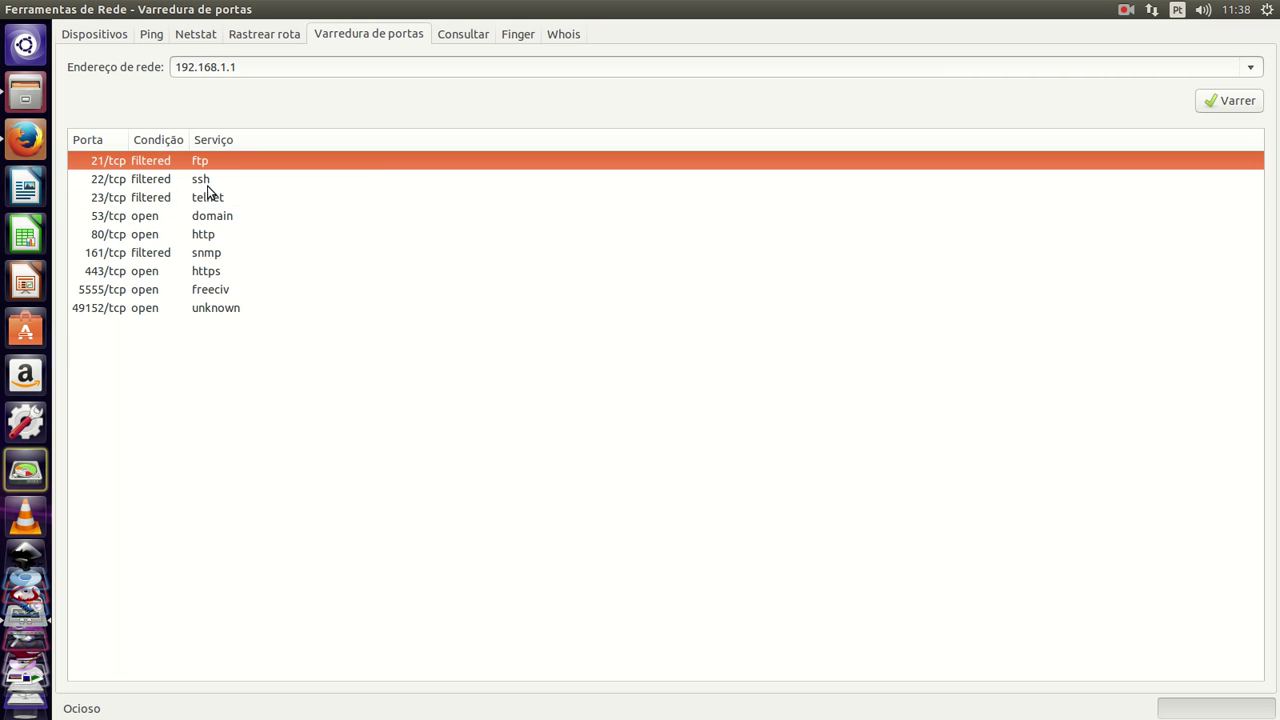
pyautogui.click(206, 178)
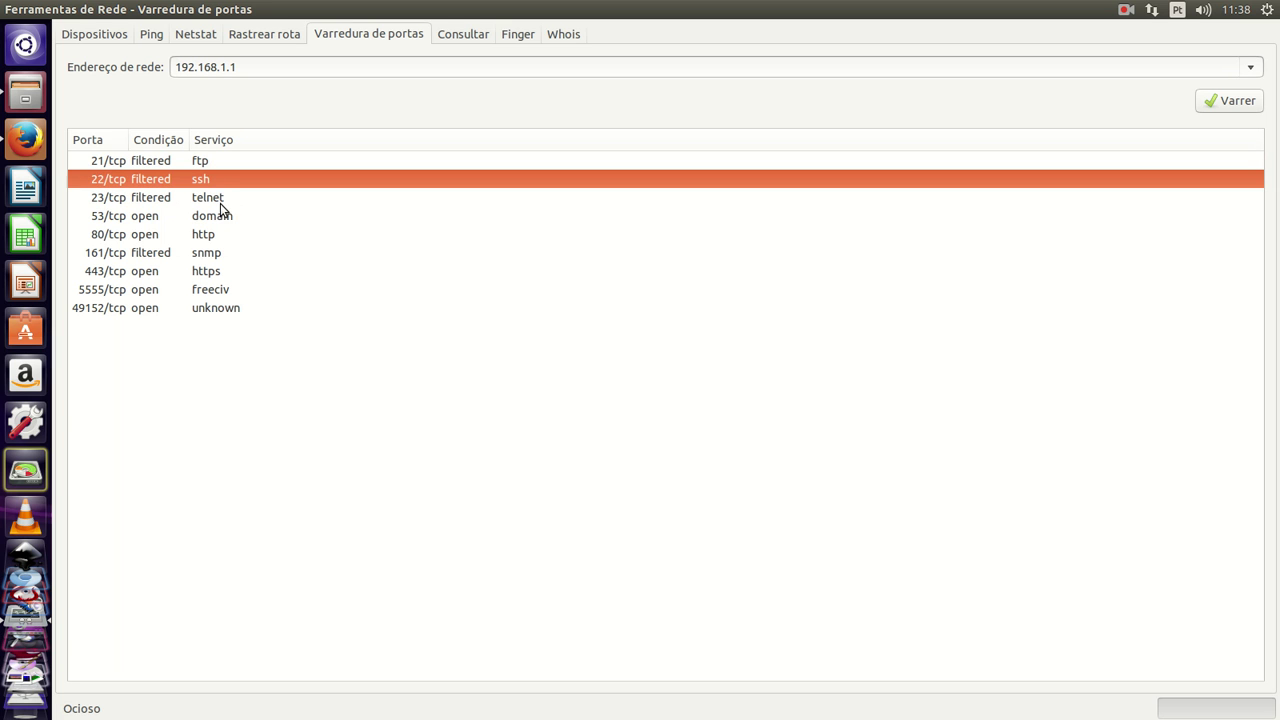
pyautogui.click(220, 195)
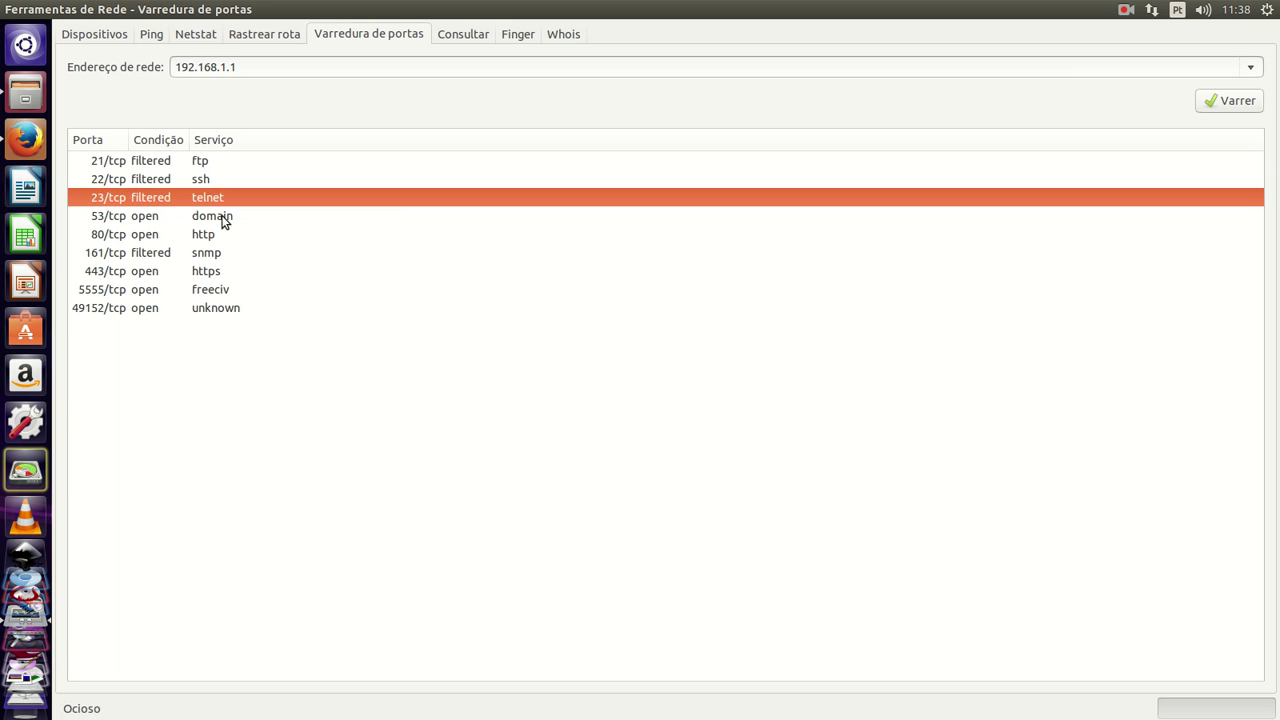
pyautogui.click(220, 215)
pyautogui.click(218, 232)
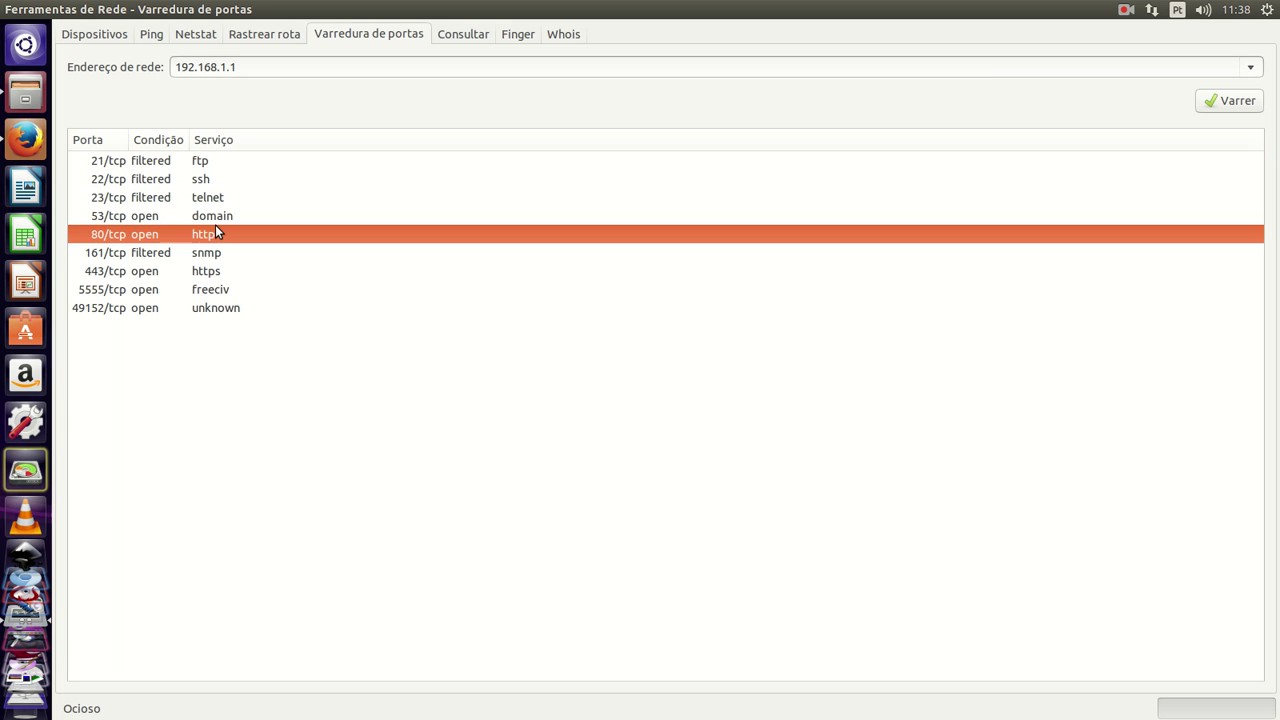
pyautogui.click(218, 295)
pyautogui.click(220, 308)
pyautogui.click(211, 165)
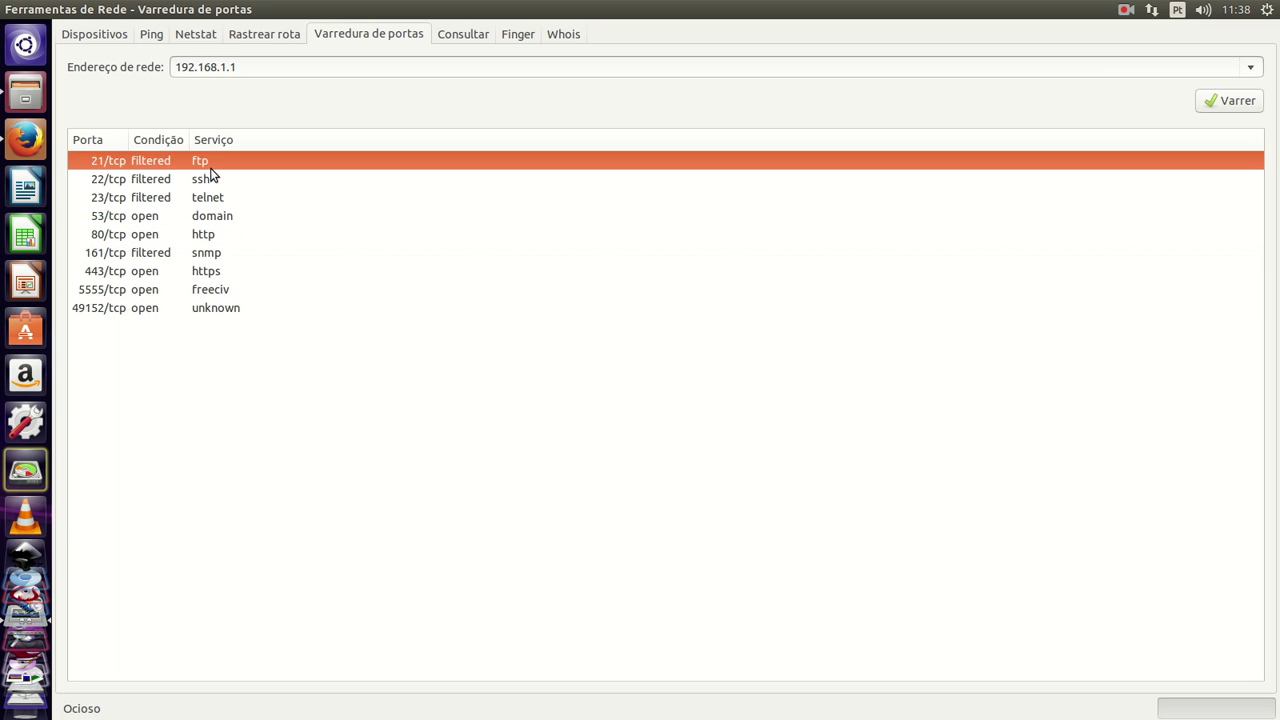
pyautogui.click(210, 181)
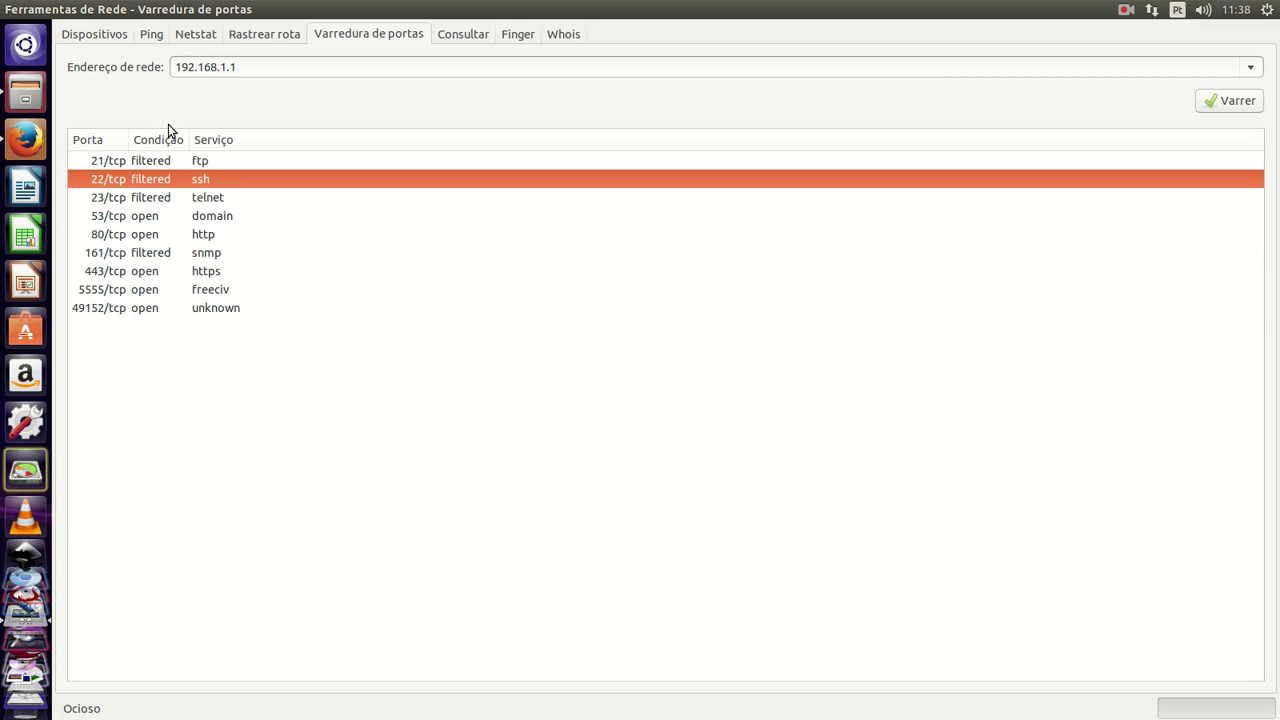
# Step: Change the port scan's network address to 192.168.1.2 and scan its ports
pyautogui.click(272, 72)
pyautogui.press('BackSpace')
pyautogui.write('2')
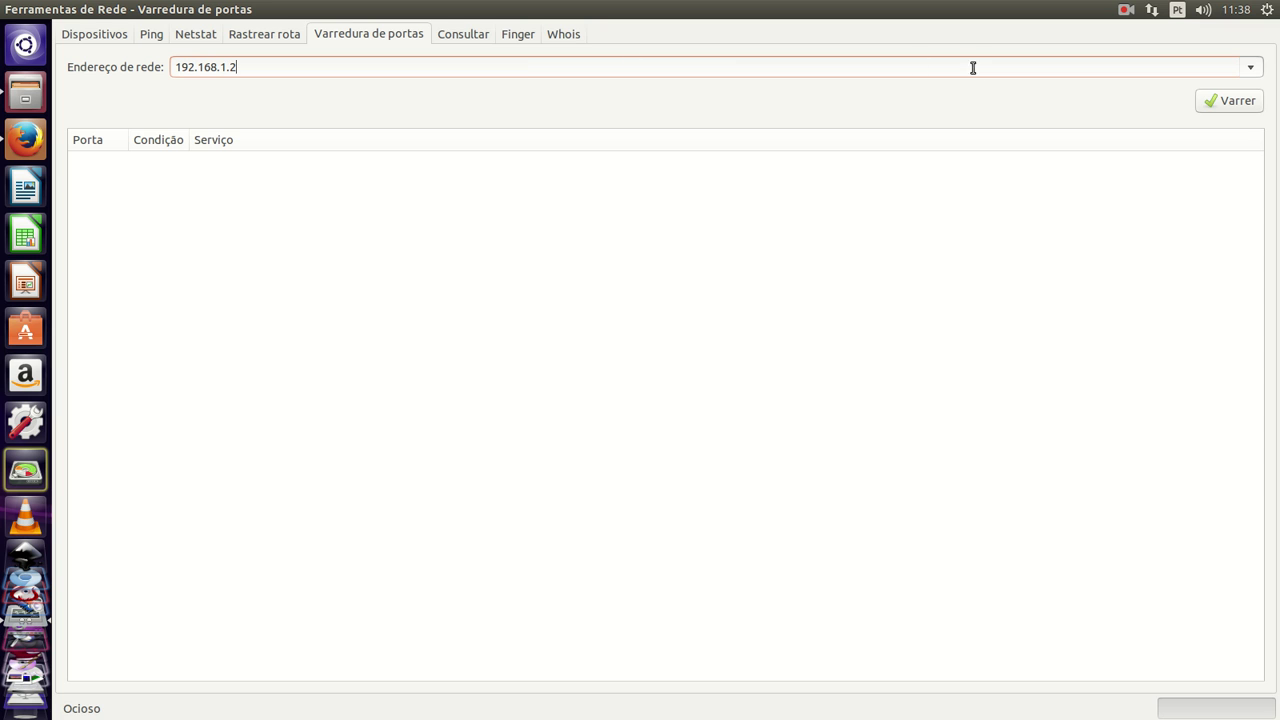
pyautogui.click(1244, 106)
pyautogui.click(1246, 112)
pyautogui.press('BackSpace')
pyautogui.press('BackSpace')
pyautogui.press('BackSpace')
pyautogui.press('BackSpace')
pyautogui.press('BackSpace')
pyautogui.press('BackSpace')
pyautogui.press('BackSpace')
pyautogui.press('BackSpace')
pyautogui.press('BackSpace')
pyautogui.press('BackSpace')
pyautogui.press('BackSpace')
pyautogui.write('www.')
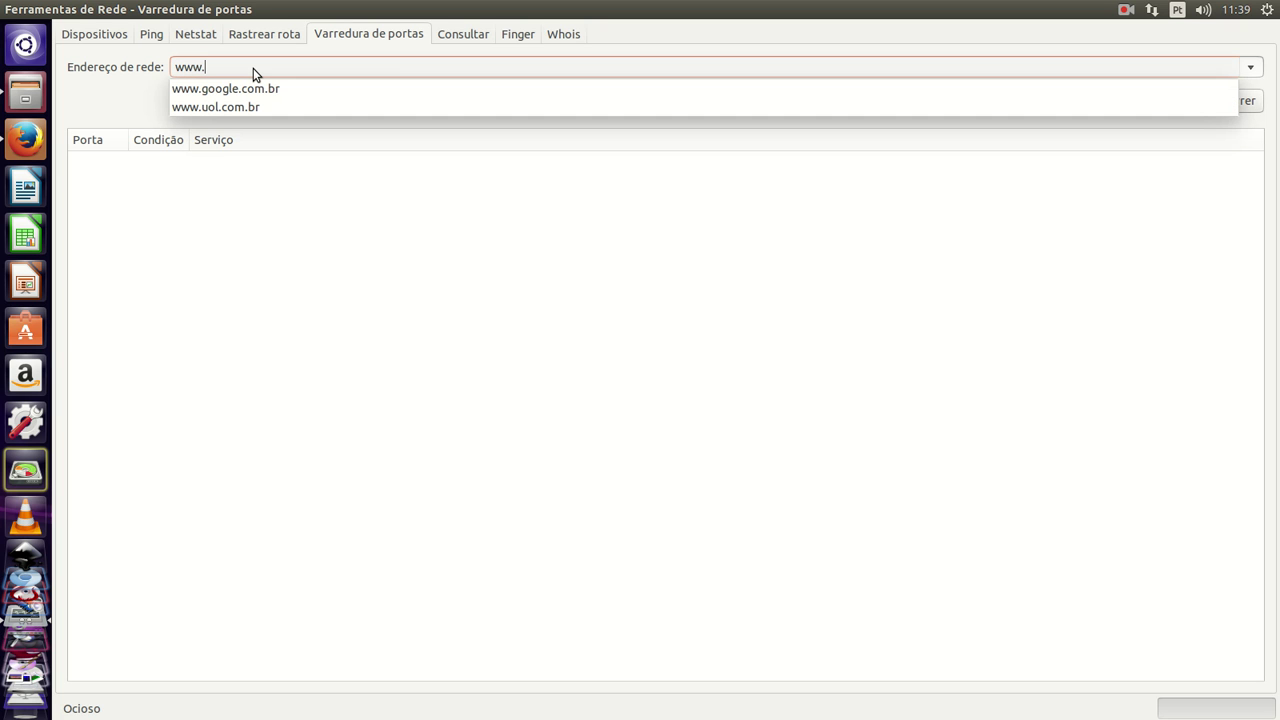
pyautogui.write('detran')
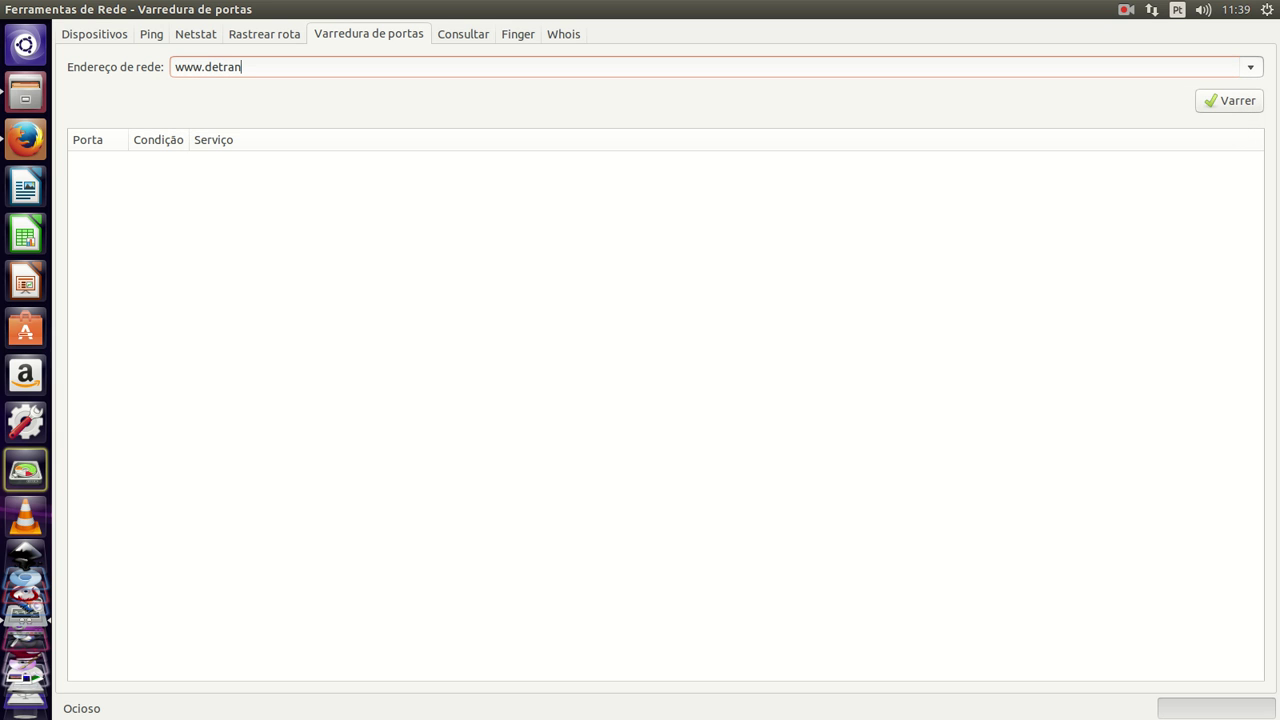
pyautogui.write('.rj.gov.br')
pyautogui.press('Return')
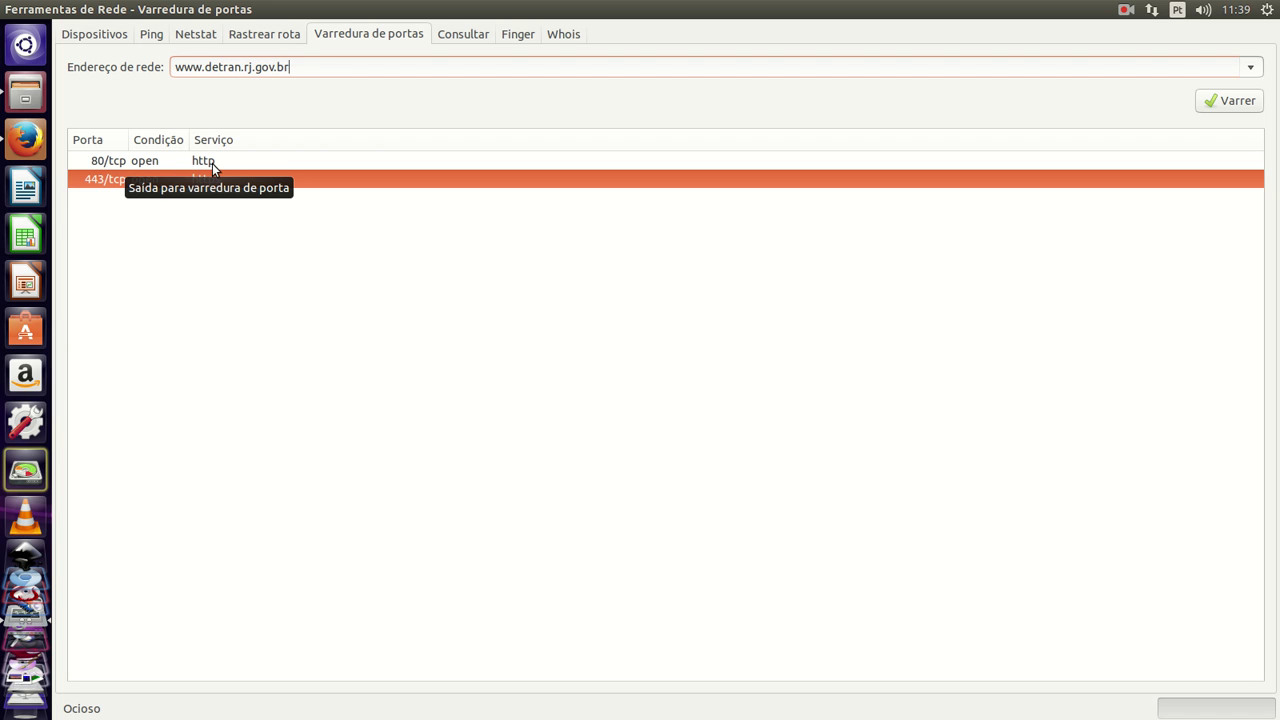
pyautogui.click(157, 161)
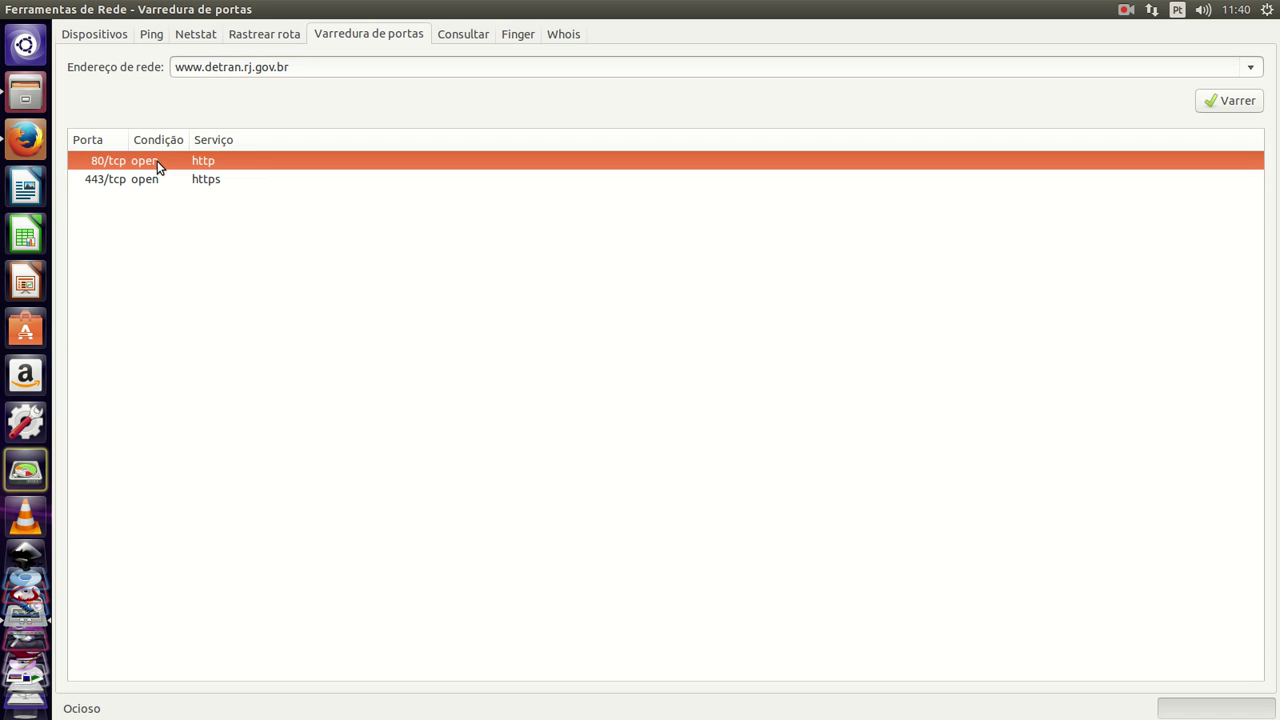
pyautogui.click(211, 183)
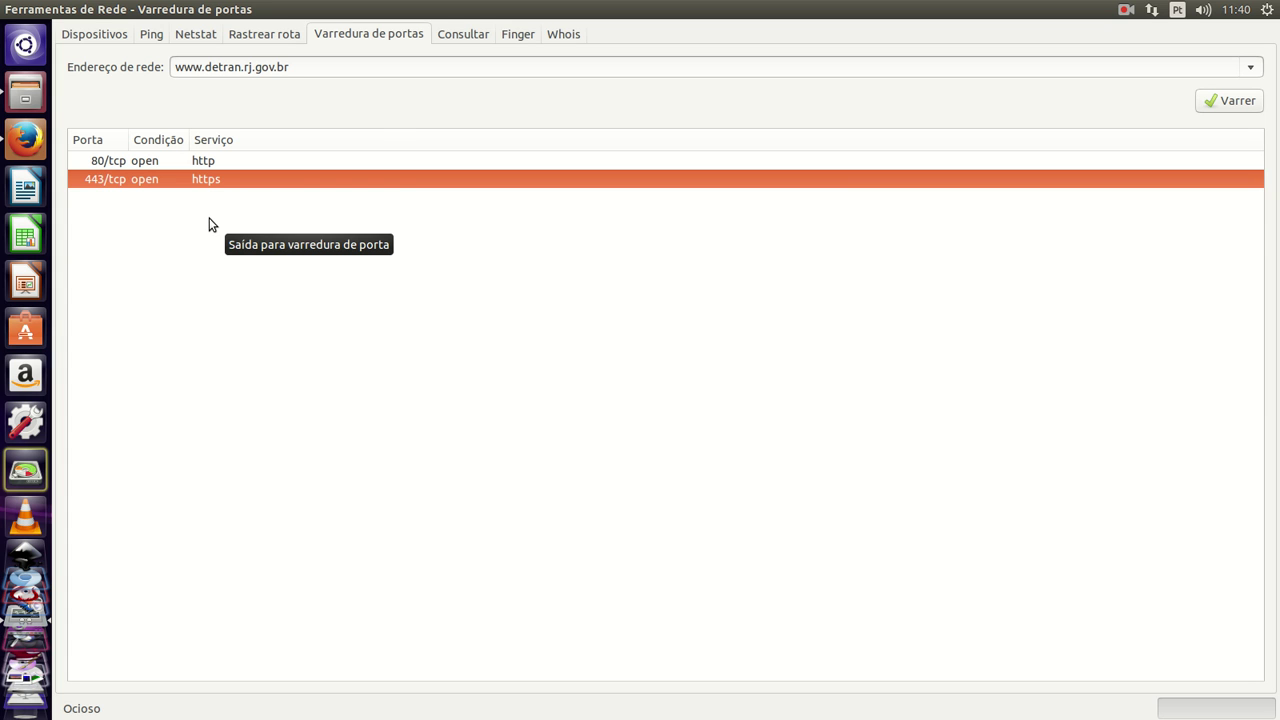
pyautogui.click(207, 161)
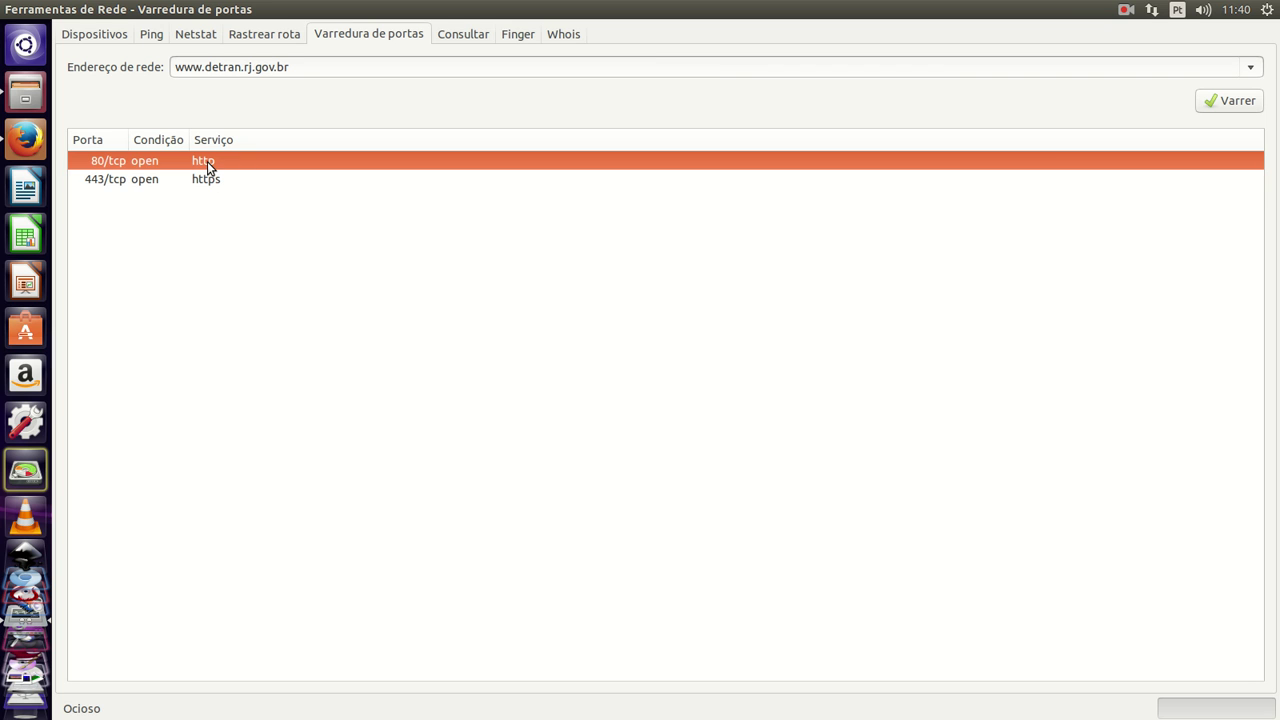
pyautogui.click(212, 175)
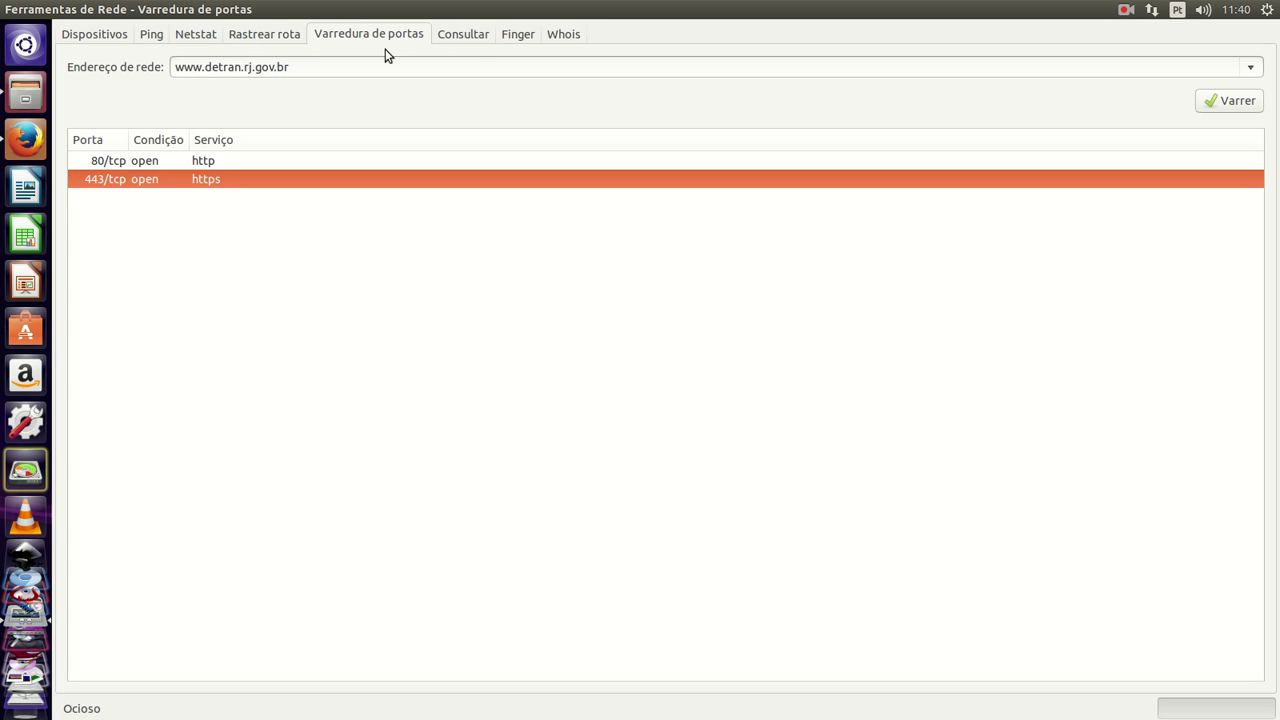
pyautogui.click(468, 36)
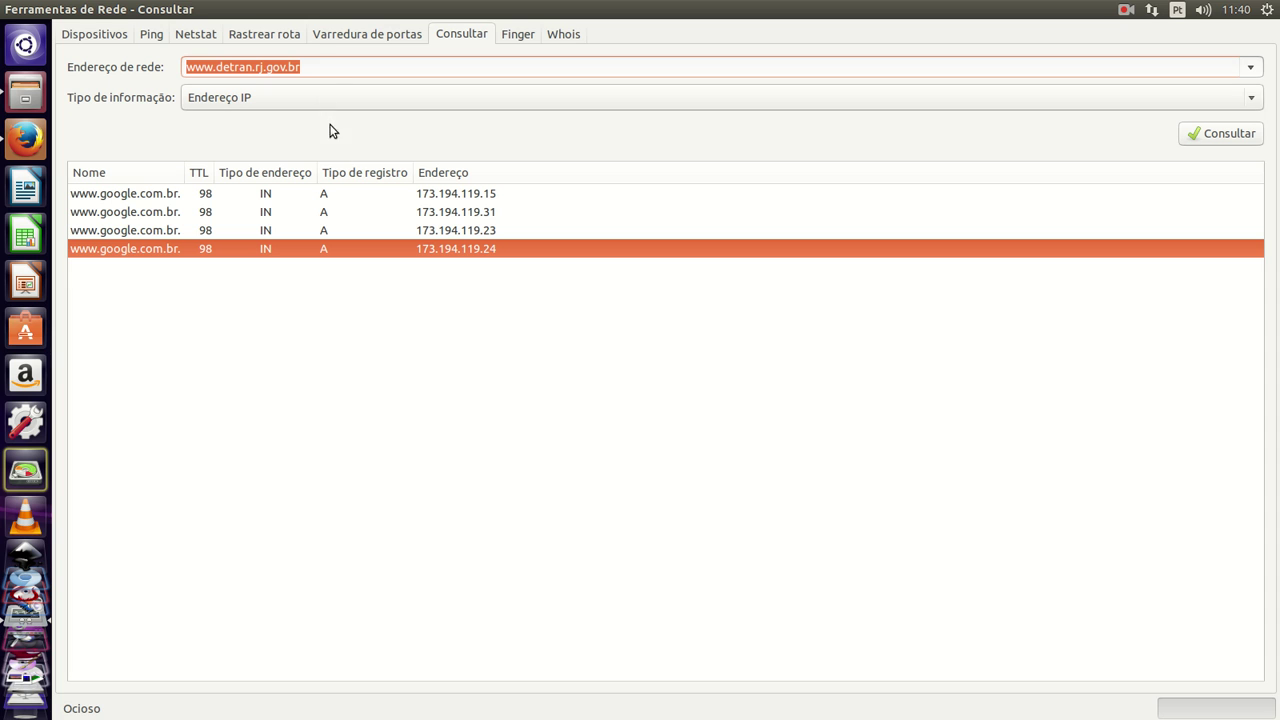
pyautogui.click(1224, 138)
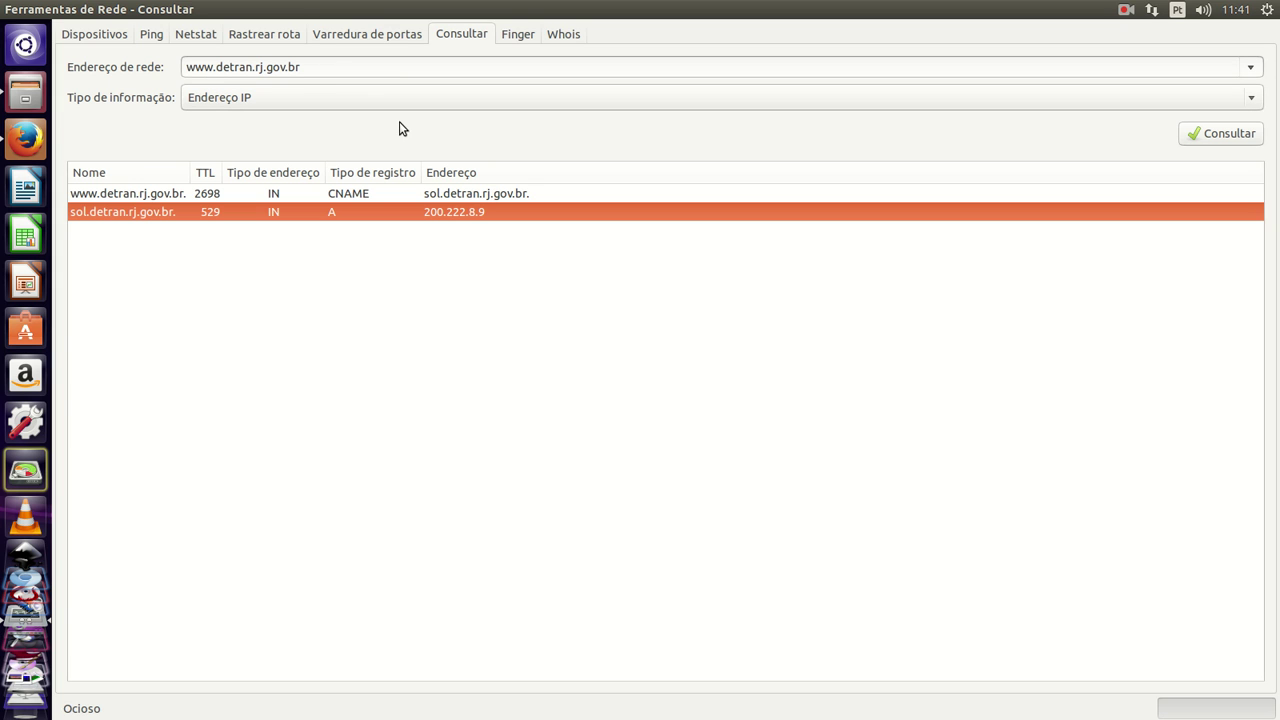
pyautogui.click(1251, 99)
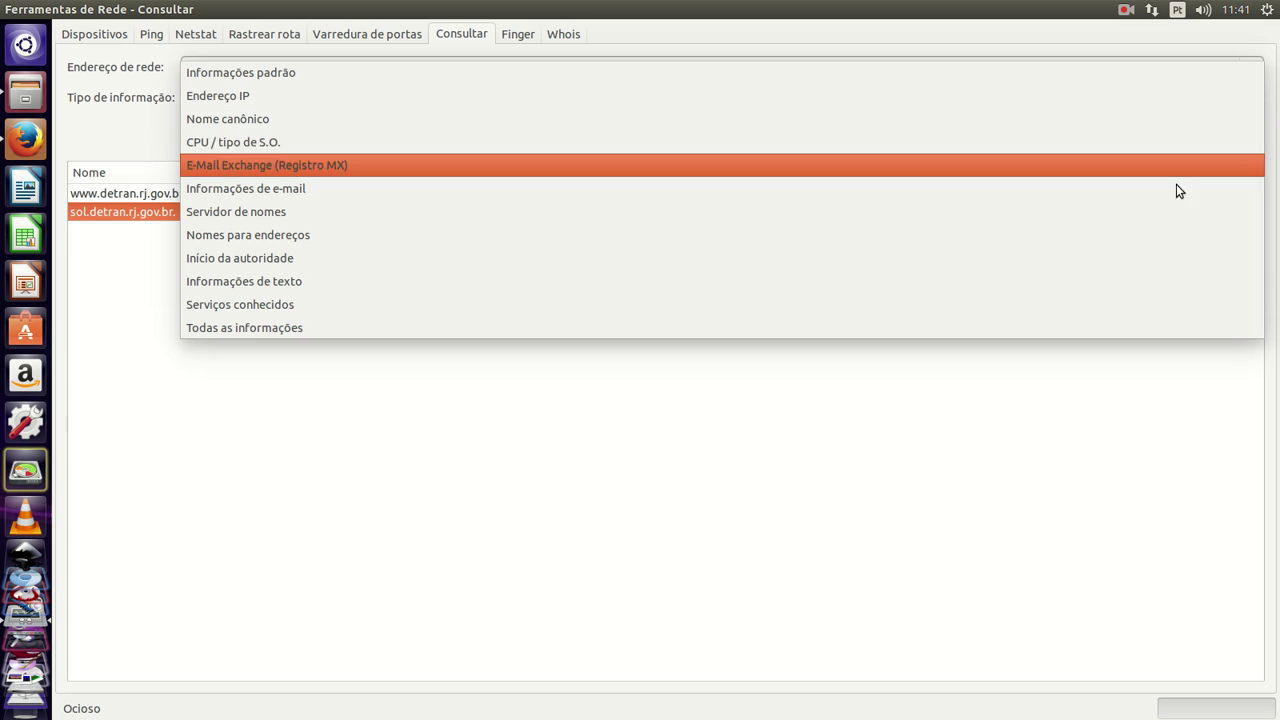
pyautogui.click(1140, 214)
pyautogui.click(1243, 138)
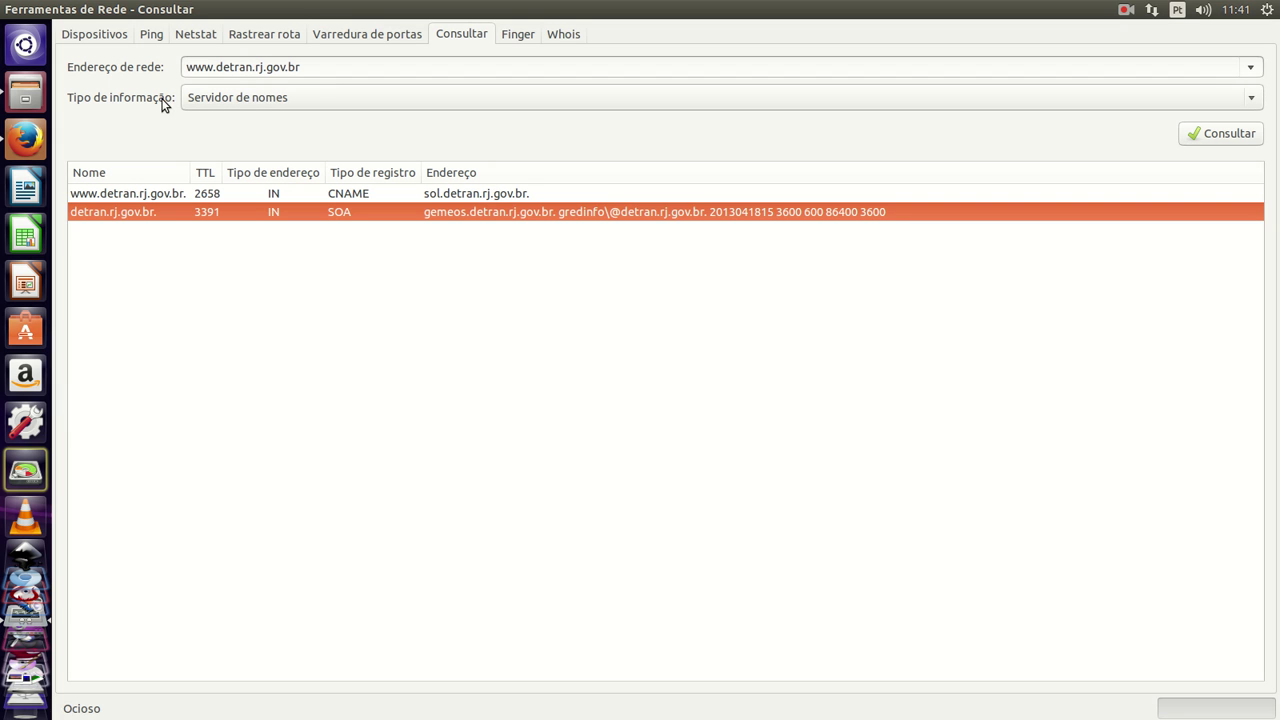
pyautogui.click(1252, 100)
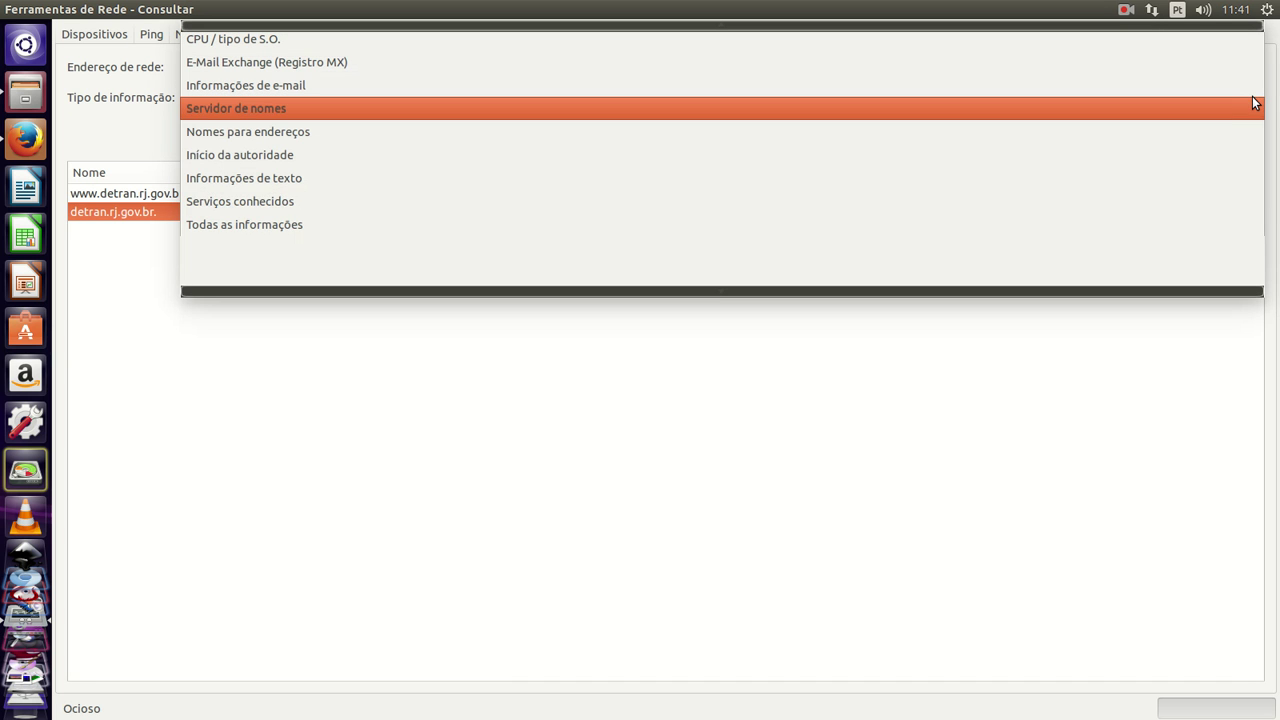
pyautogui.click(1144, 233)
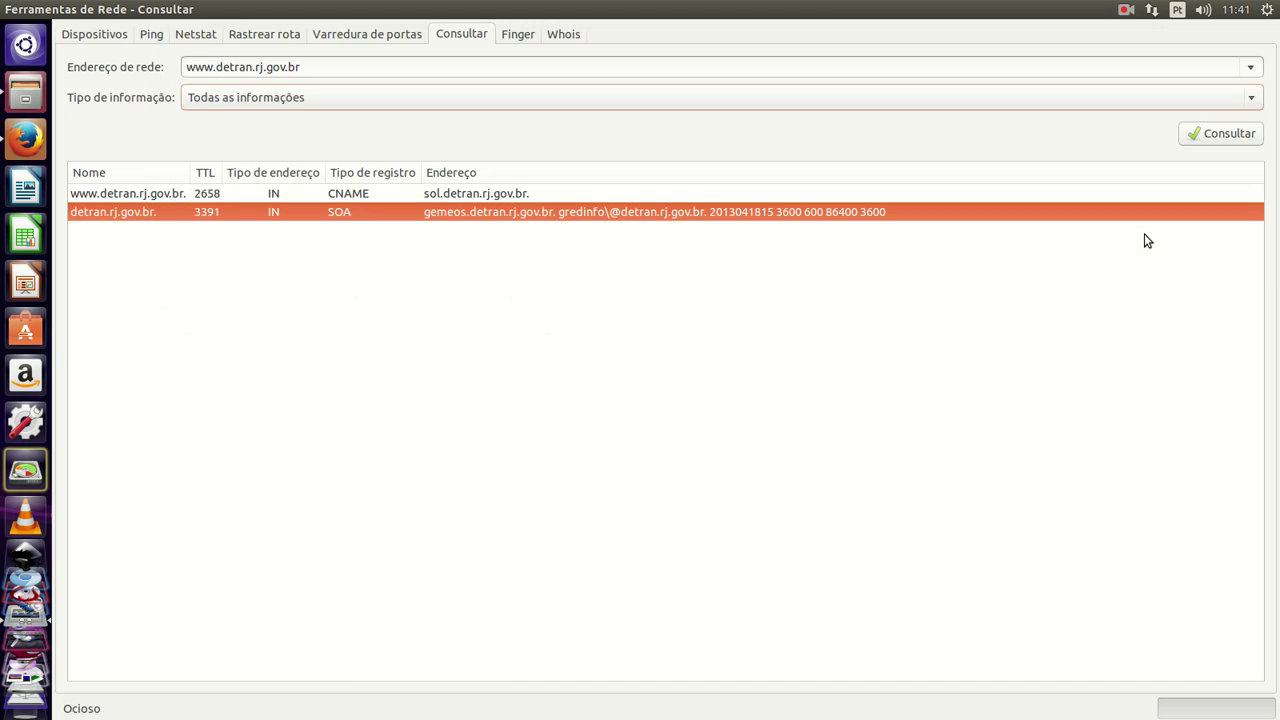
pyautogui.click(1228, 135)
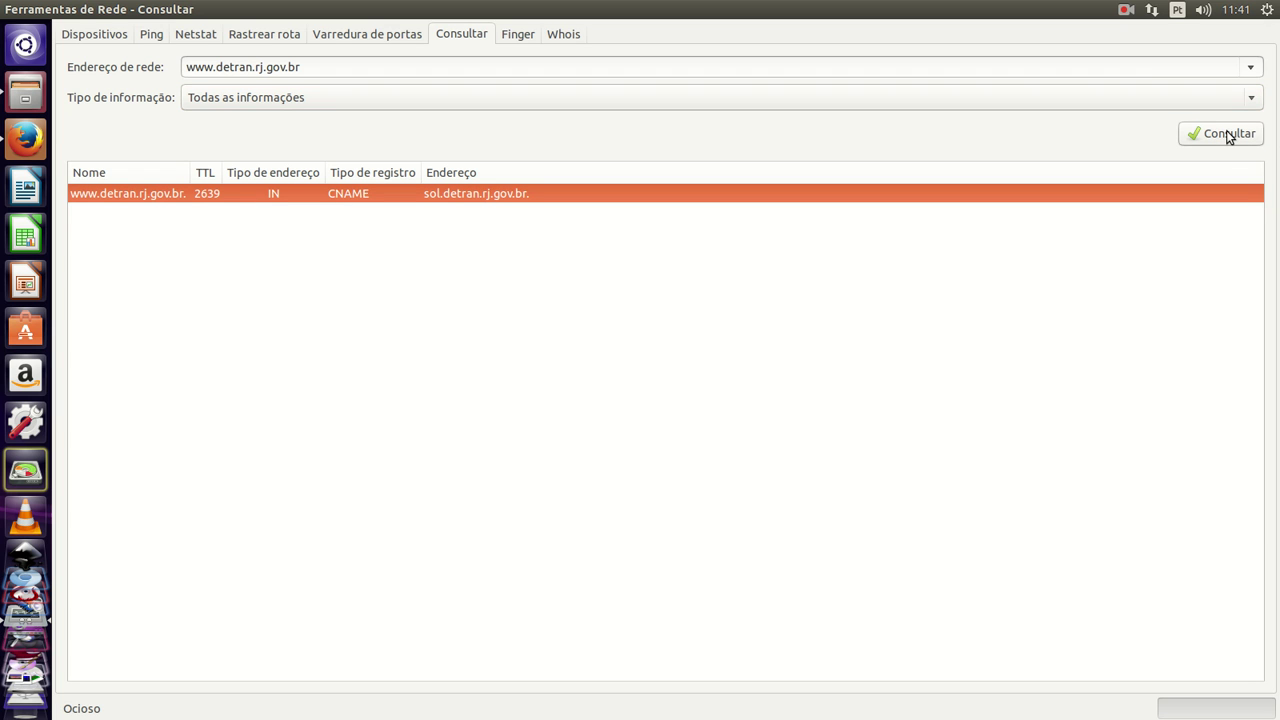
pyautogui.click(1250, 100)
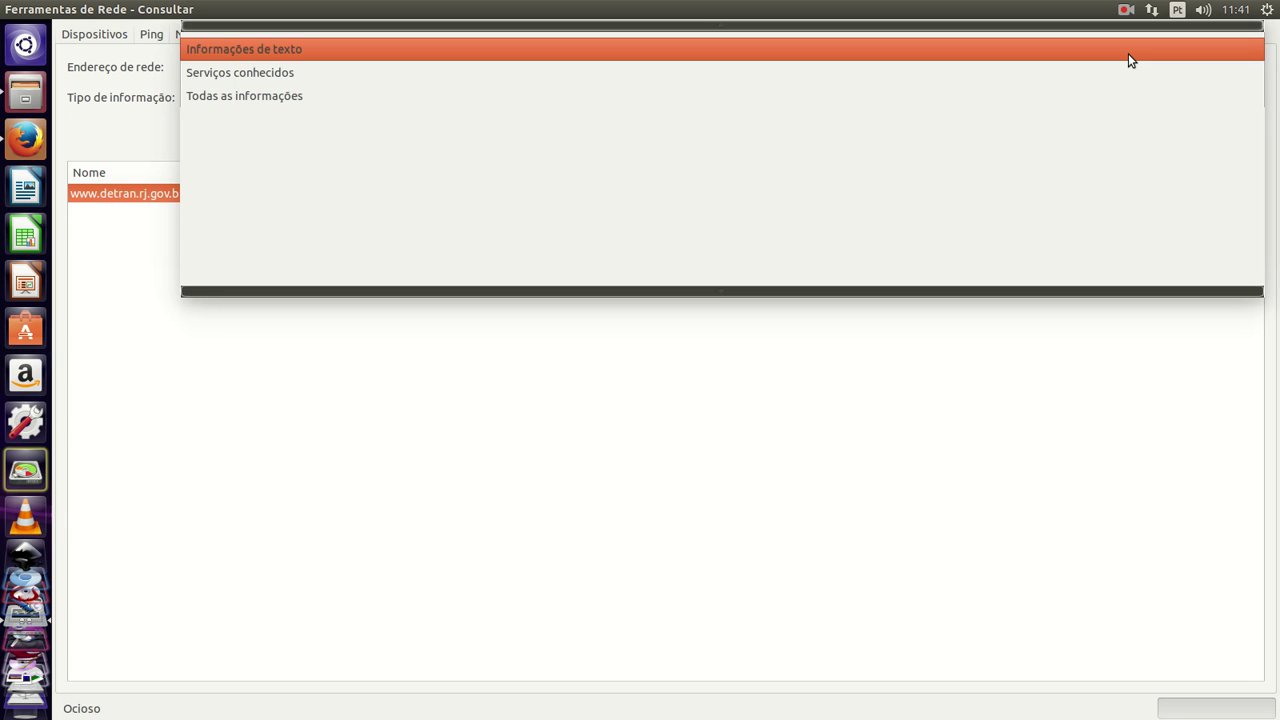
pyautogui.click(1123, 71)
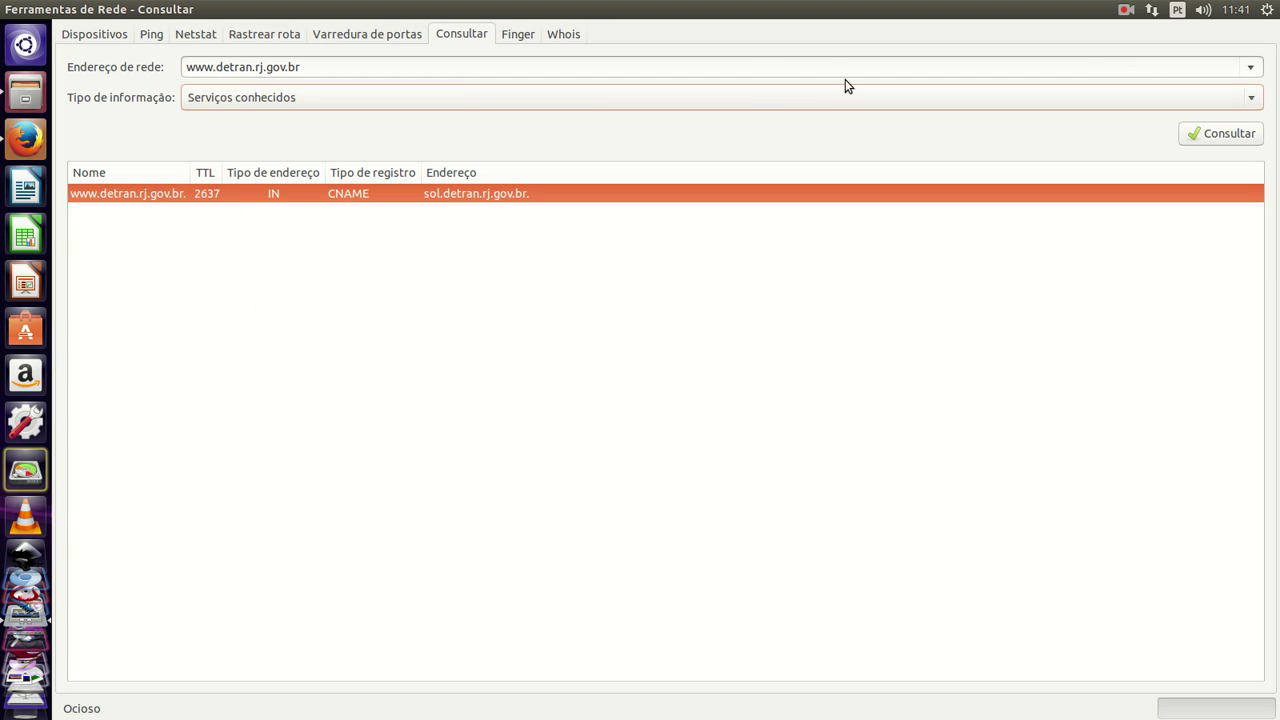
pyautogui.click(1223, 130)
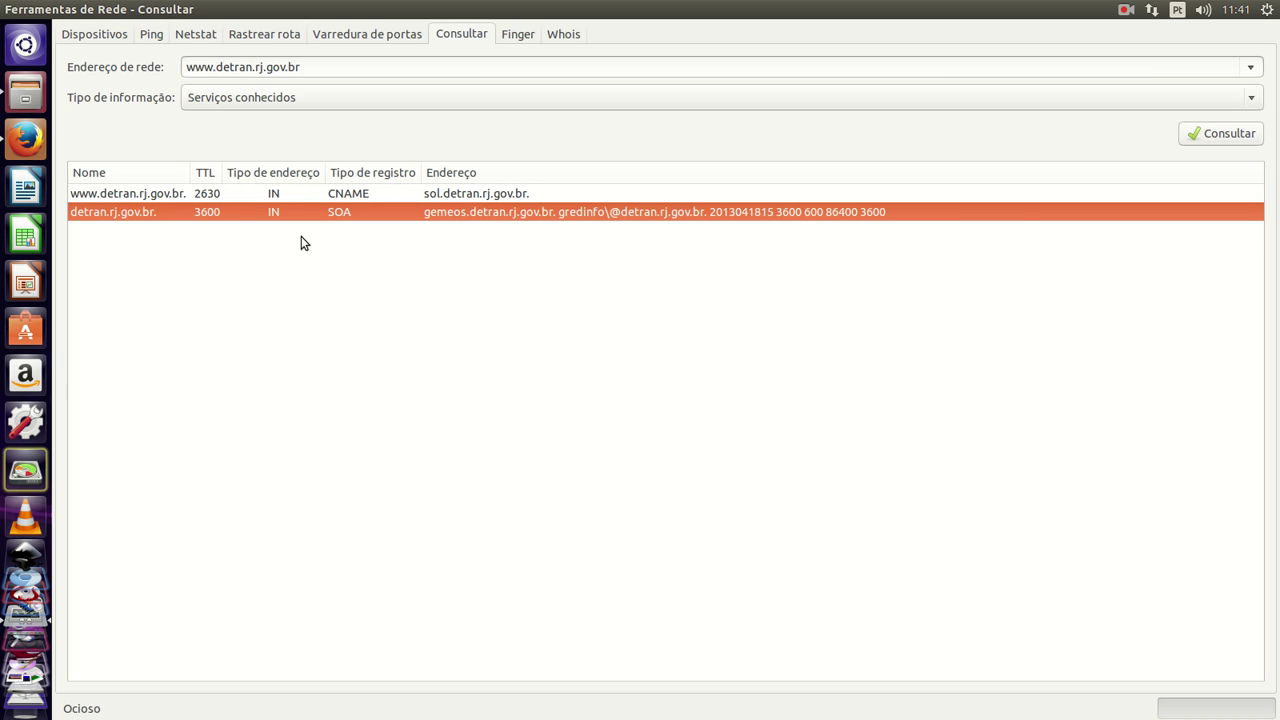
pyautogui.click(1257, 104)
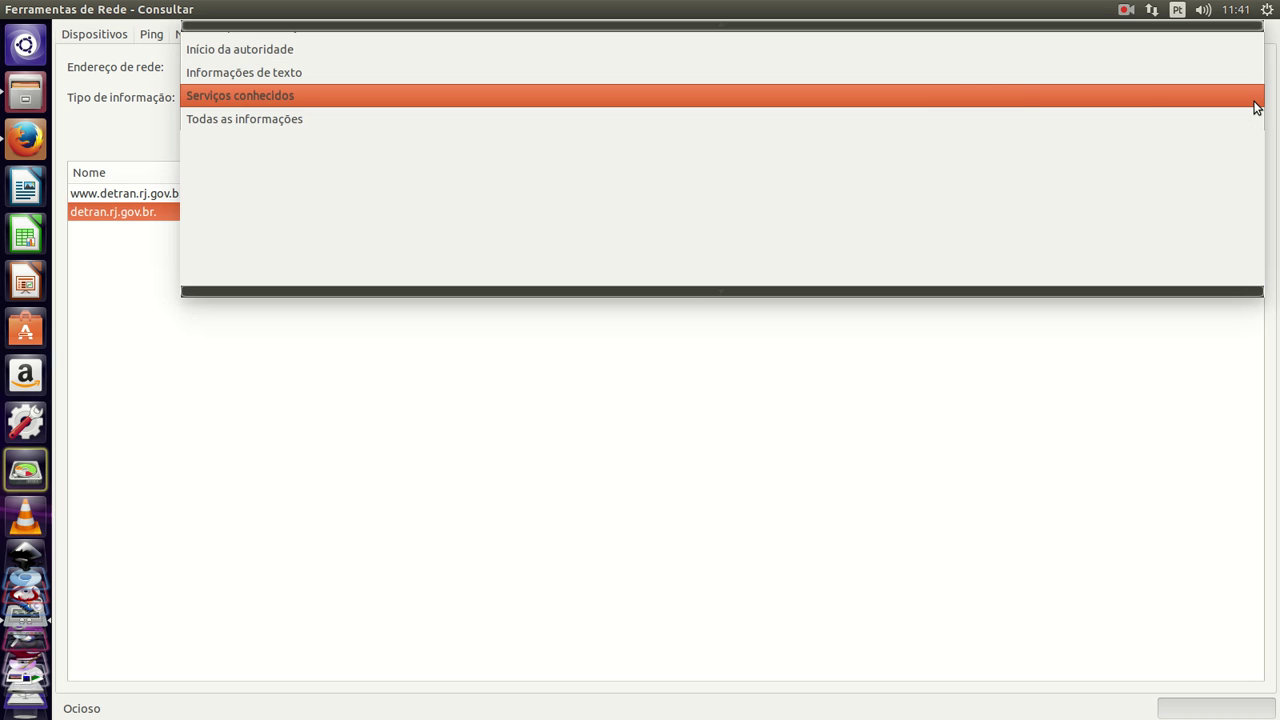
pyautogui.moveTo(714, 30)
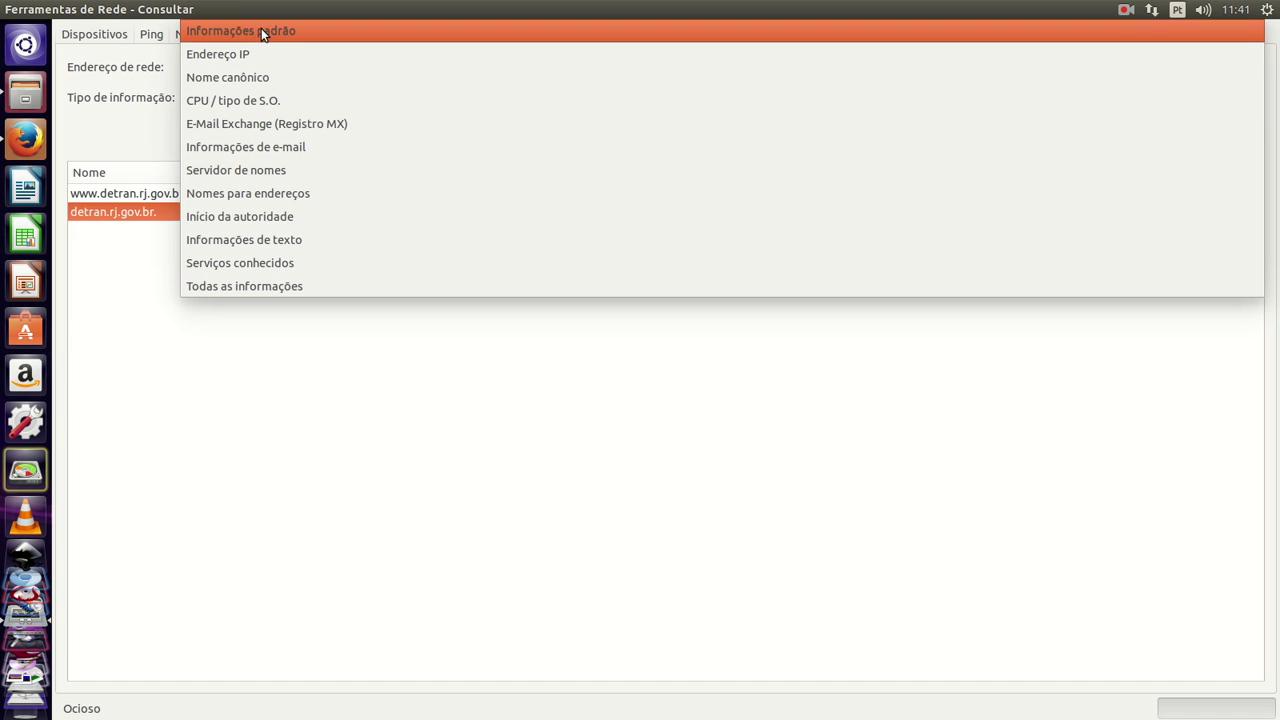
pyautogui.click(226, 100)
pyautogui.click(1213, 140)
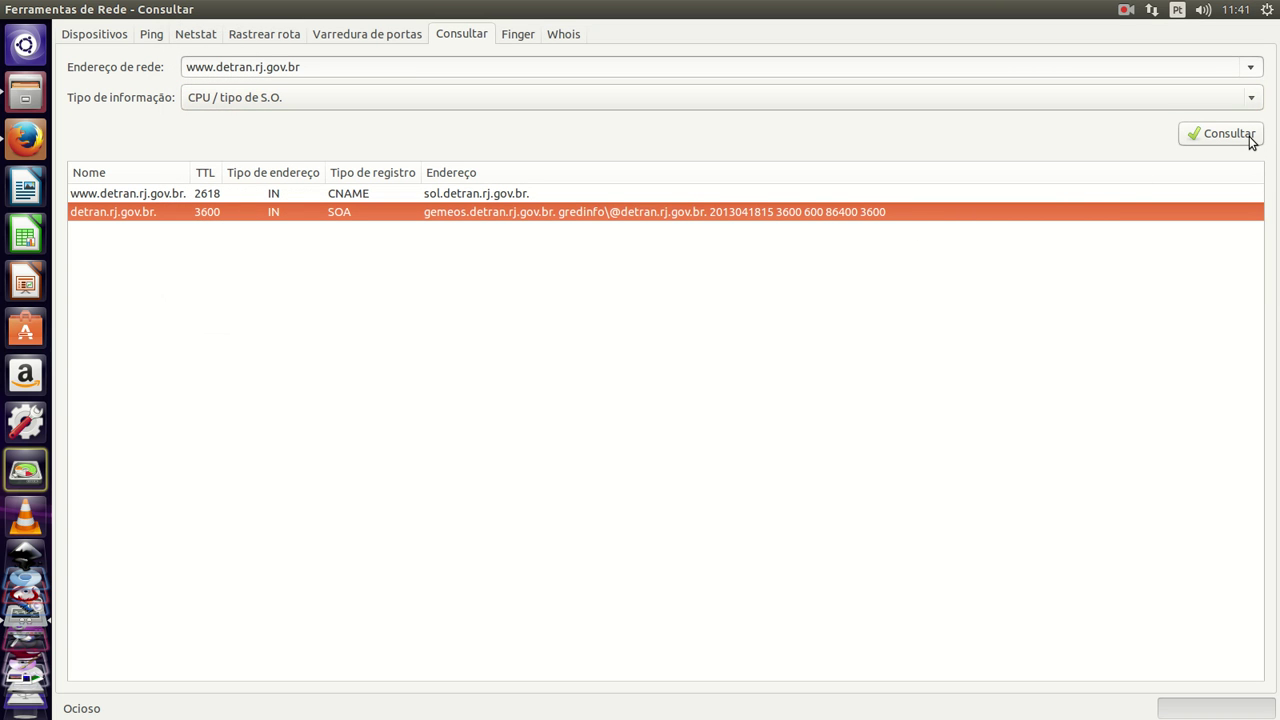
pyautogui.click(1251, 142)
pyautogui.click(1246, 142)
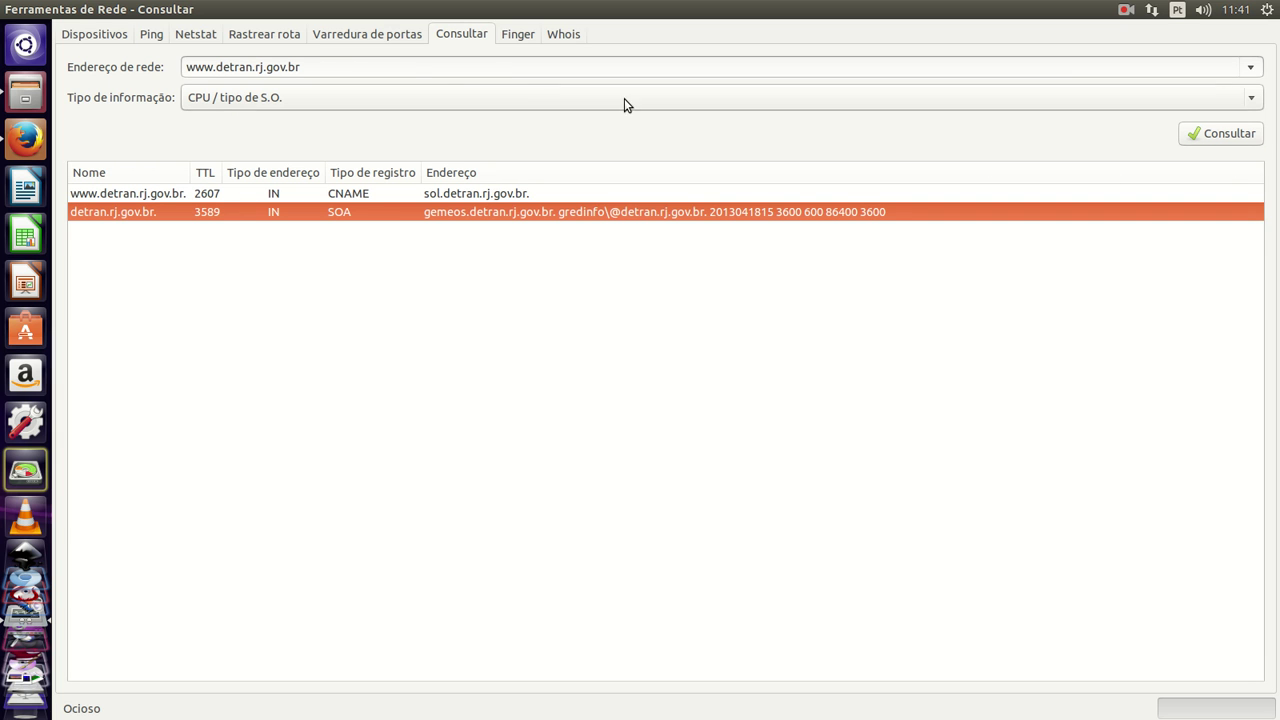
# Step: Replace the lookup's network address with 192.168.1.2 and query its CPU and operating system type
pyautogui.click(333, 66)
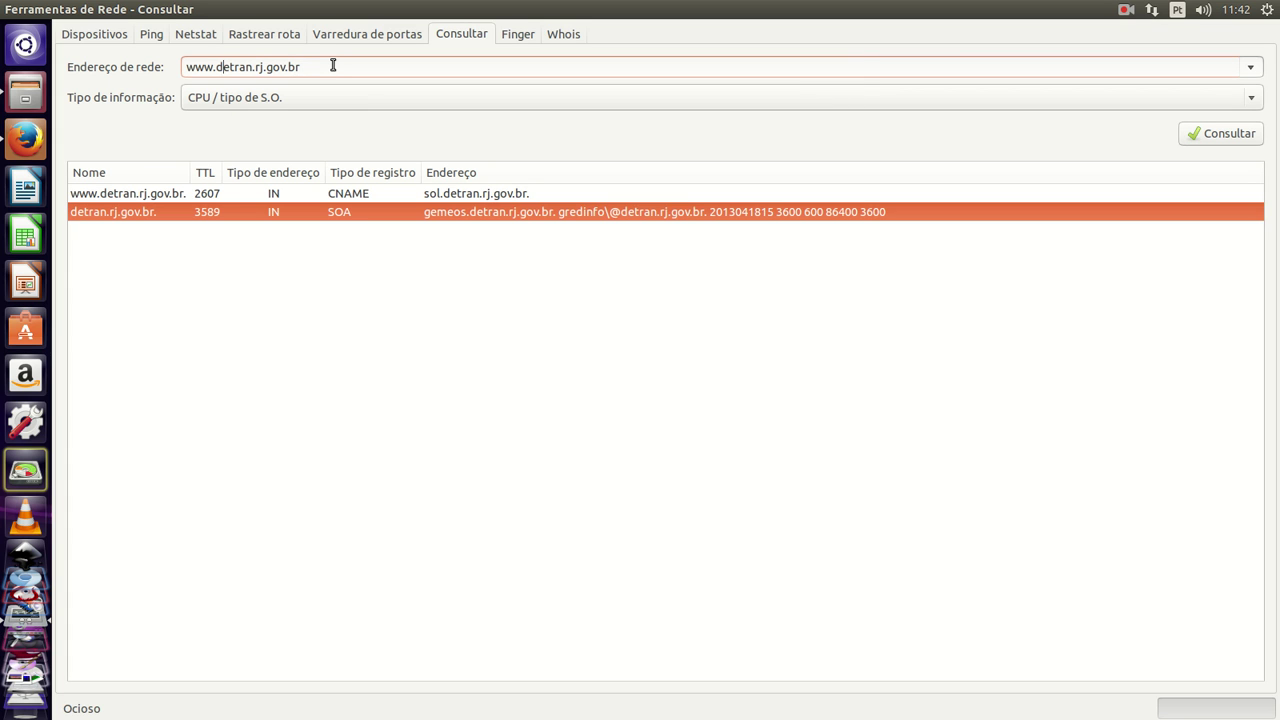
pyautogui.press('Delete')
pyautogui.press('Delete')
pyautogui.press('Delete')
pyautogui.press('Delete')
pyautogui.press('Delete')
pyautogui.press('Delete')
pyautogui.press('Delete')
pyautogui.press('Delete')
pyautogui.press('Delete')
pyautogui.press('Delete')
pyautogui.press('Delete')
pyautogui.press('Delete')
pyautogui.press('Delete')
pyautogui.press('Delete')
pyautogui.press('Delete')
pyautogui.press('Delete')
pyautogui.press('Delete')
pyautogui.press('Delete')
pyautogui.press('Delete')
pyautogui.press('Delete')
pyautogui.write('192.168.1.2')
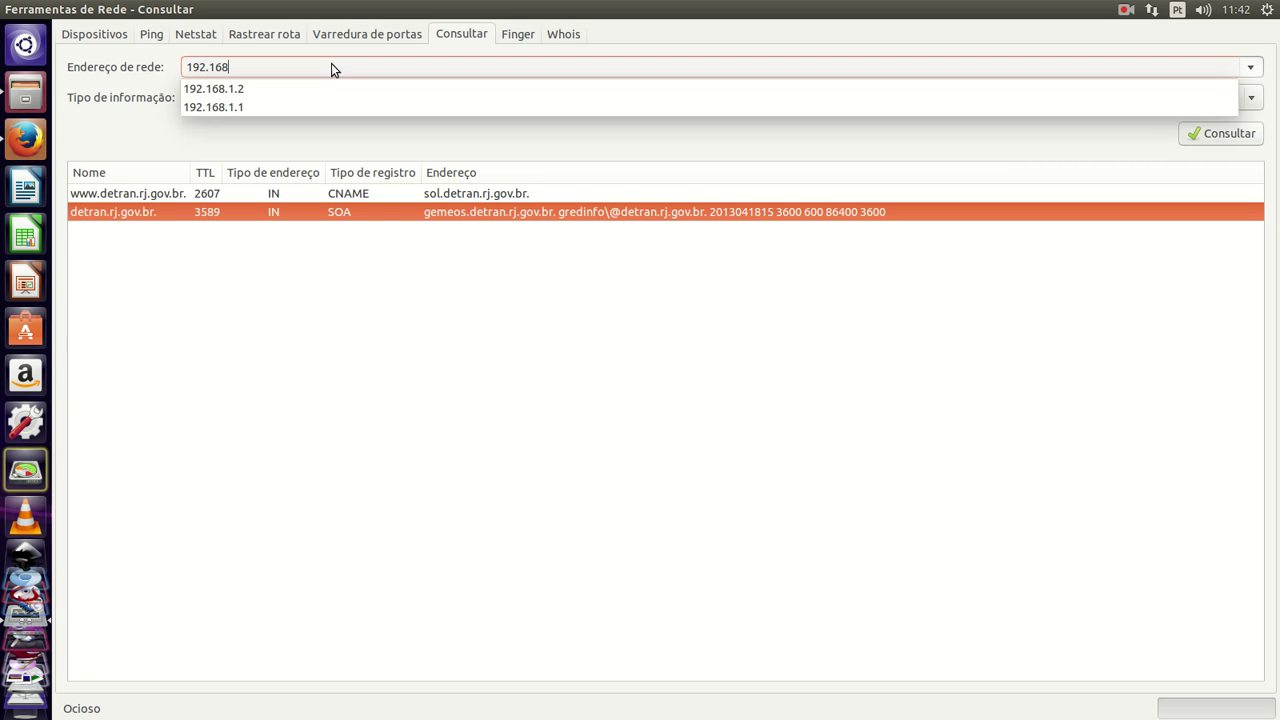
pyautogui.press('Return')
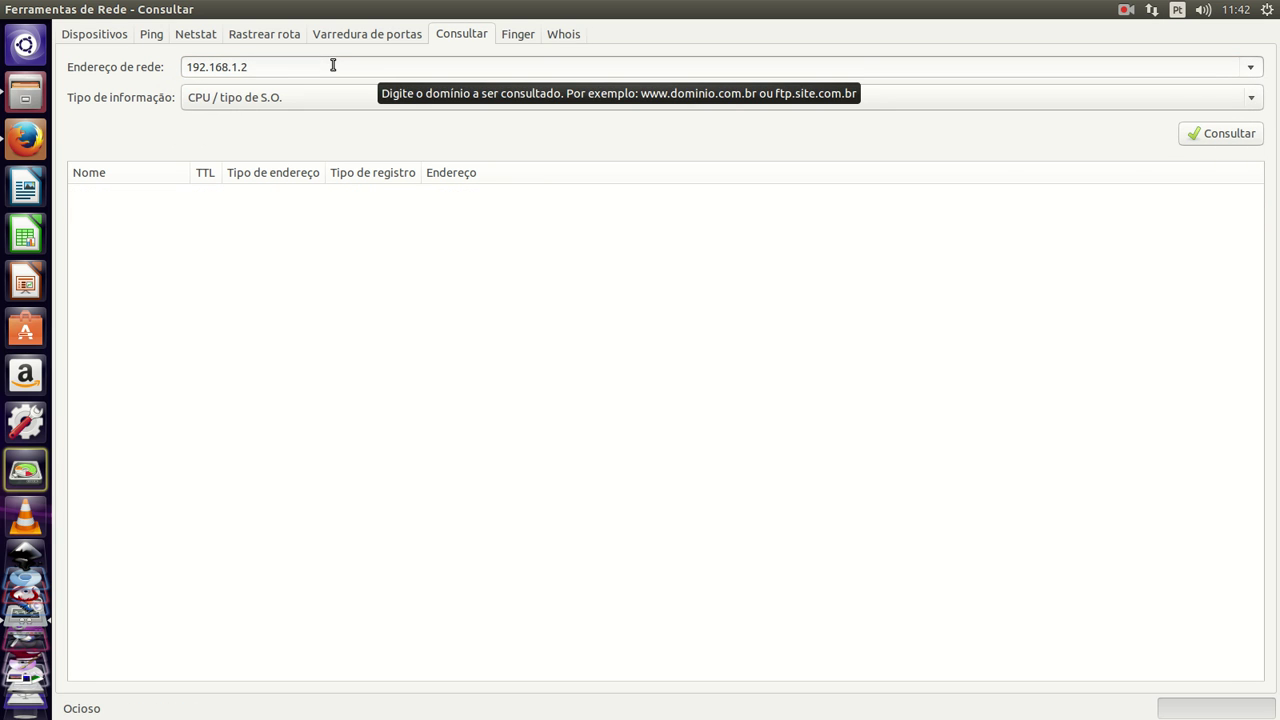
pyautogui.click(1250, 133)
pyautogui.click(1250, 133)
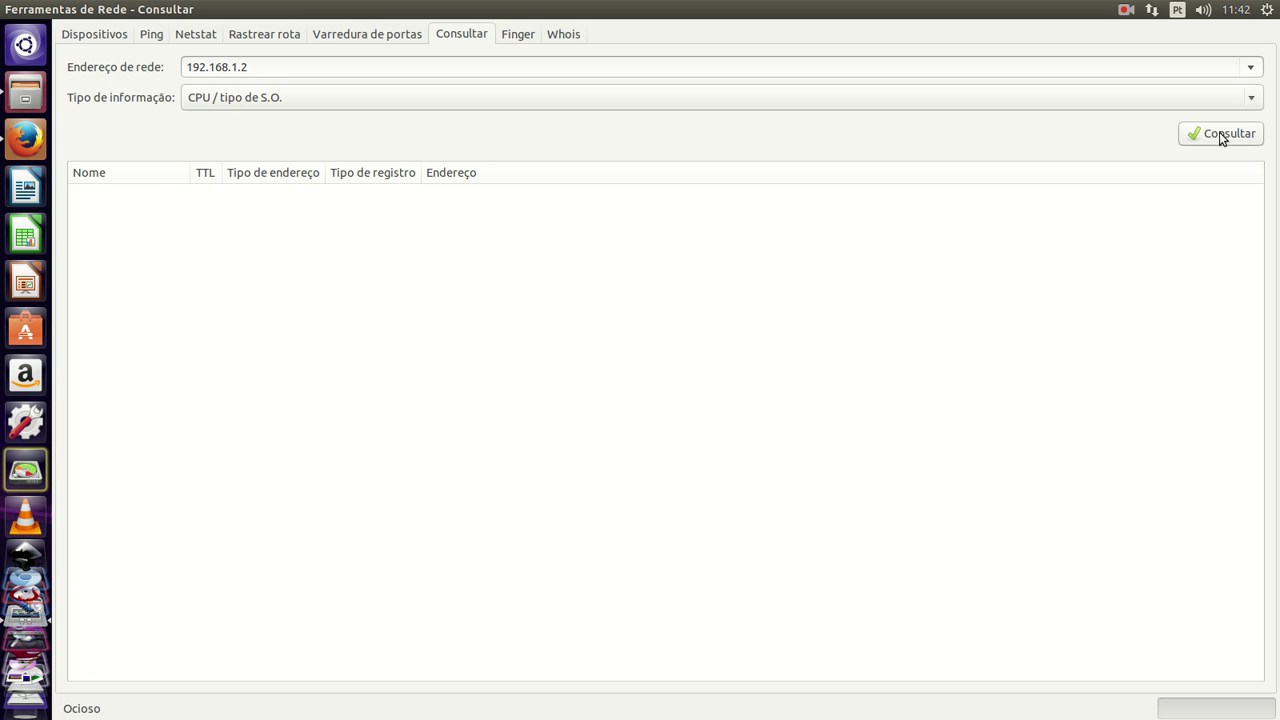
# Step: Change the last part of the network address to 1 and query 192.168.1.1
pyautogui.click(722, 70)
pyautogui.press('BackSpace')
pyautogui.write('1')
pyautogui.click(1243, 133)
pyautogui.press('BackSpace')
pyautogui.press('BackSpace')
pyautogui.press('BackSpace')
pyautogui.press('BackSpace')
pyautogui.press('BackSpace')
pyautogui.press('BackSpace')
pyautogui.press('BackSpace')
pyautogui.press('BackSpace')
pyautogui.press('BackSpace')
pyautogui.press('BackSpace')
pyautogui.write('www.goo')
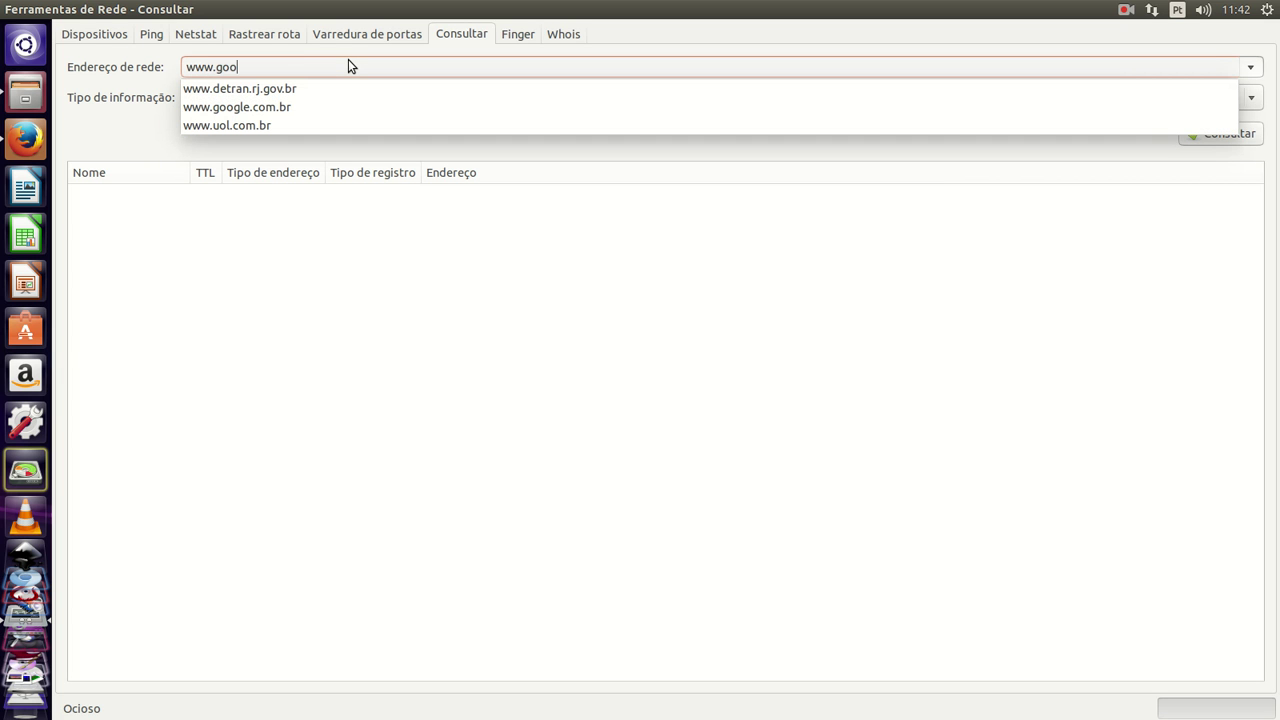
pyautogui.write('gle.com.br')
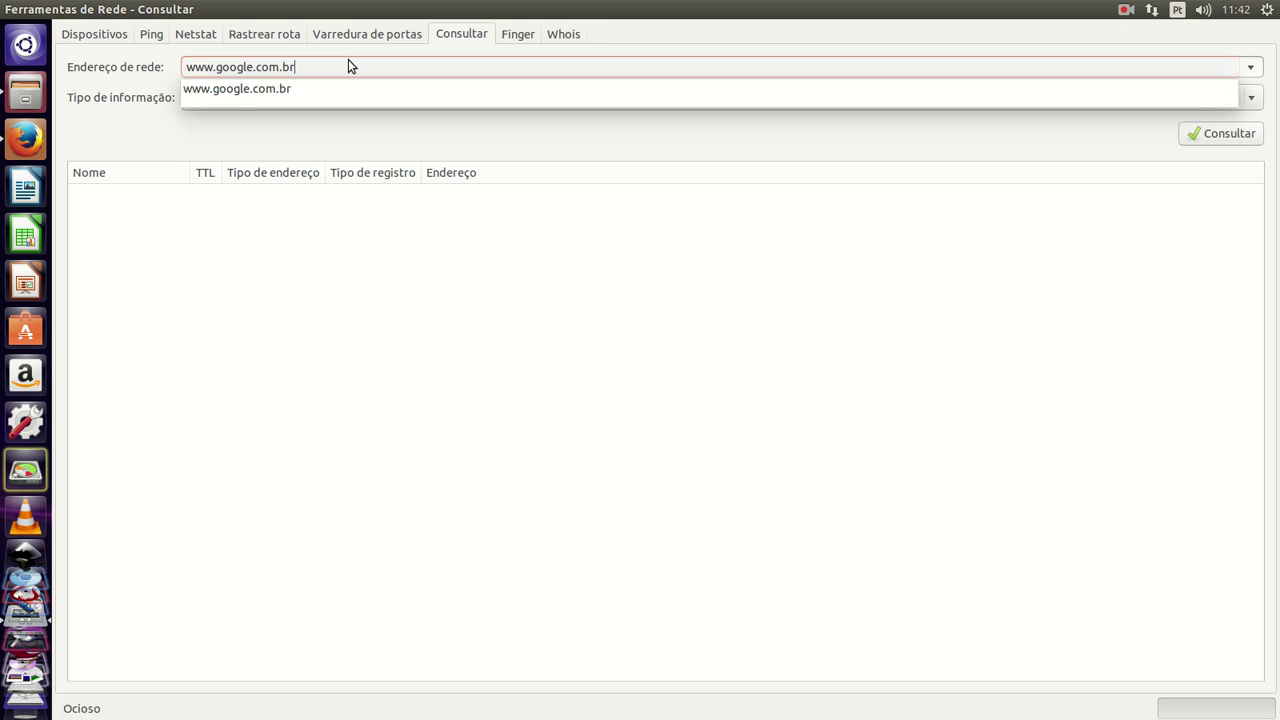
pyautogui.press('Return')
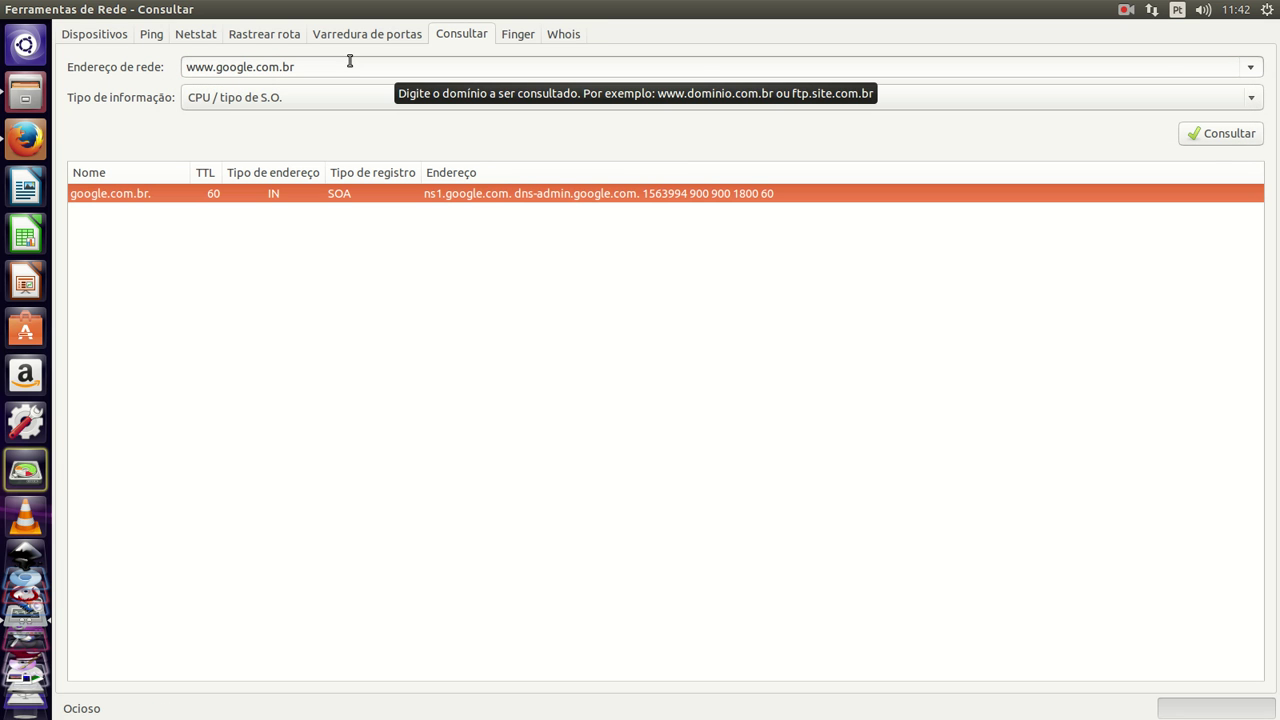
pyautogui.click(1237, 142)
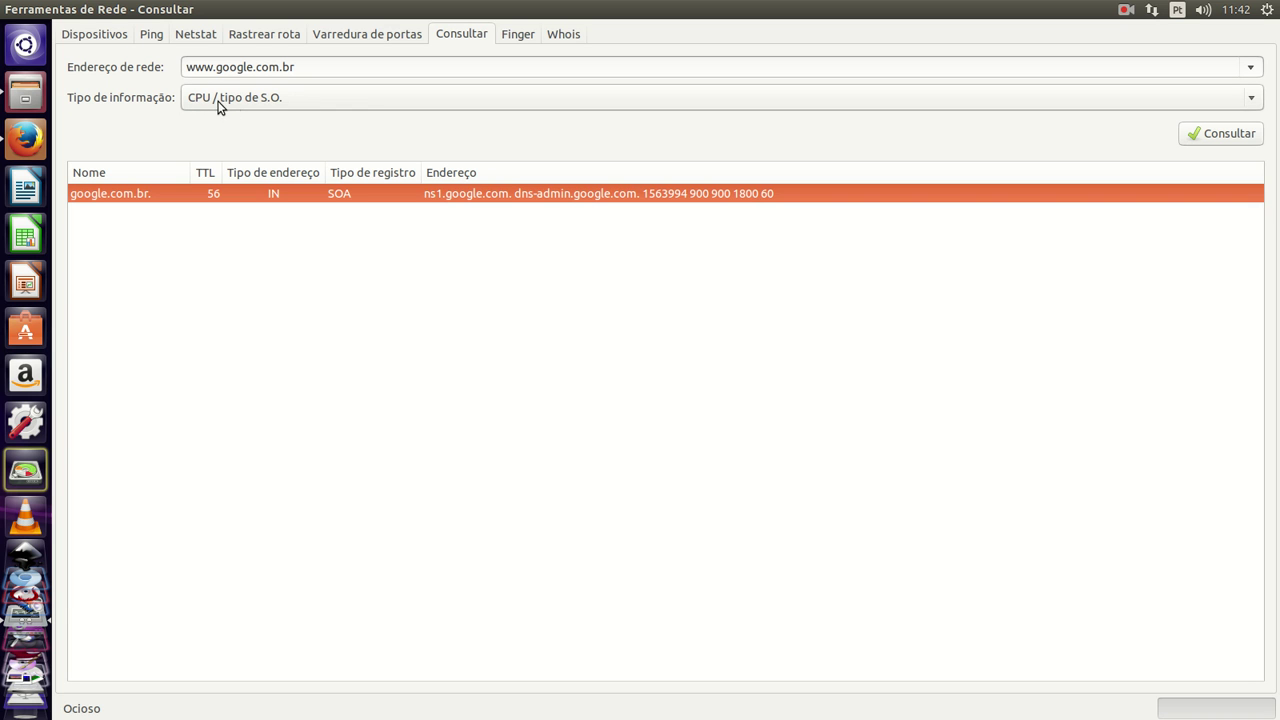
pyautogui.click(284, 103)
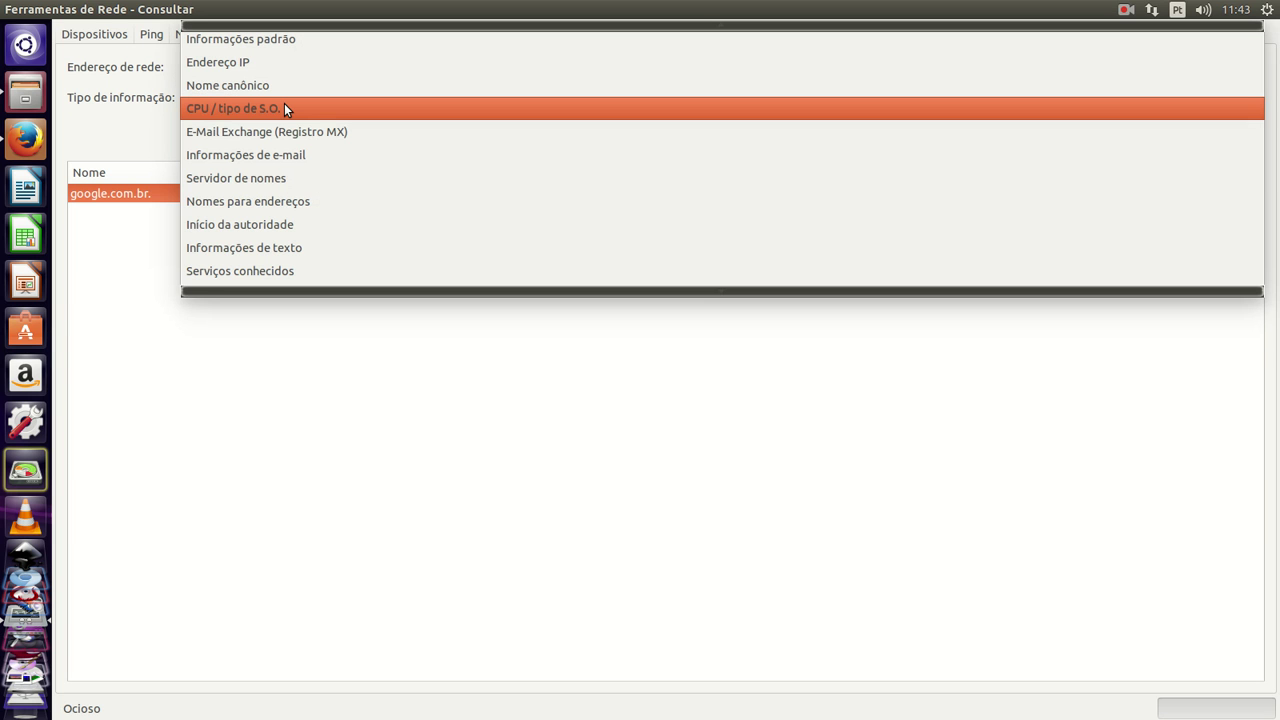
pyautogui.click(284, 154)
pyautogui.click(1231, 139)
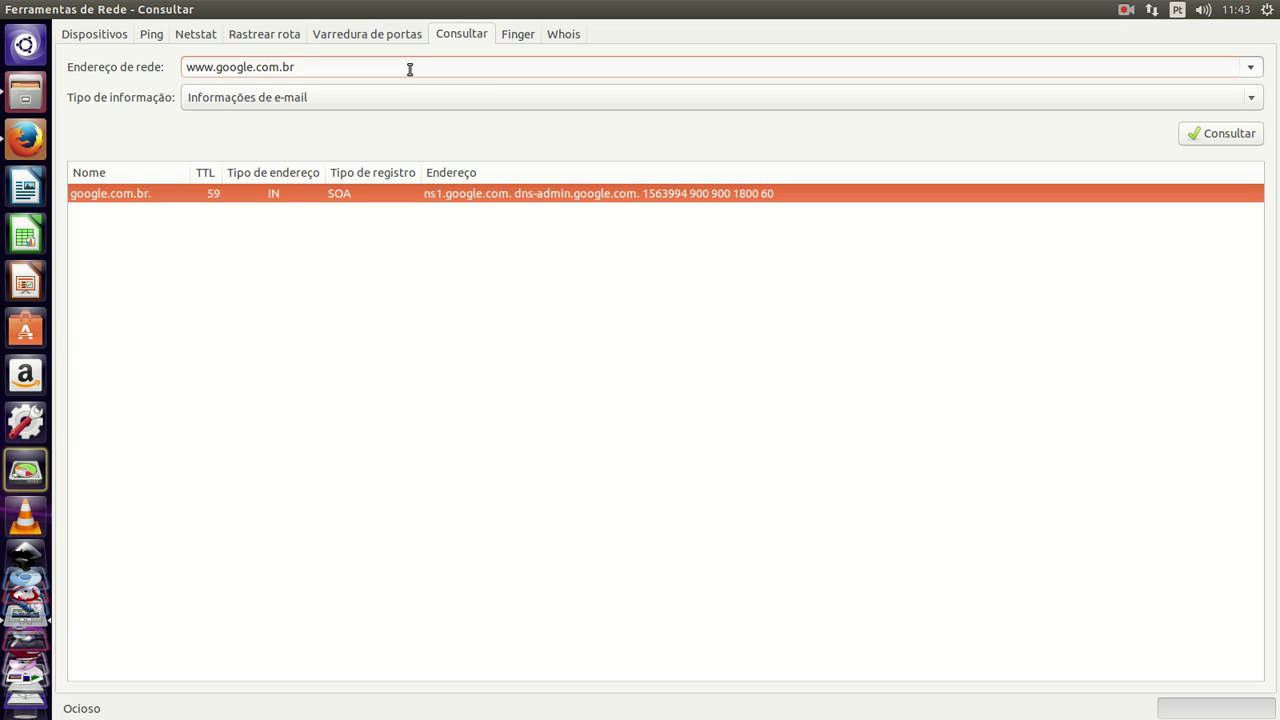
# Step: Replace the network address with 192.168.1.1 and look up its e-mail information
pyautogui.press('BackSpace')
pyautogui.press('BackSpace')
pyautogui.press('BackSpace')
pyautogui.press('BackSpace')
pyautogui.press('BackSpace')
pyautogui.press('BackSpace')
pyautogui.press('BackSpace')
pyautogui.press('BackSpace')
pyautogui.press('BackSpace')
pyautogui.press('BackSpace')
pyautogui.press('BackSpace')
pyautogui.press('BackSpace')
pyautogui.press('BackSpace')
pyautogui.press('BackSpace')
pyautogui.press('BackSpace')
pyautogui.press('BackSpace')
pyautogui.write('192.168.1.1')
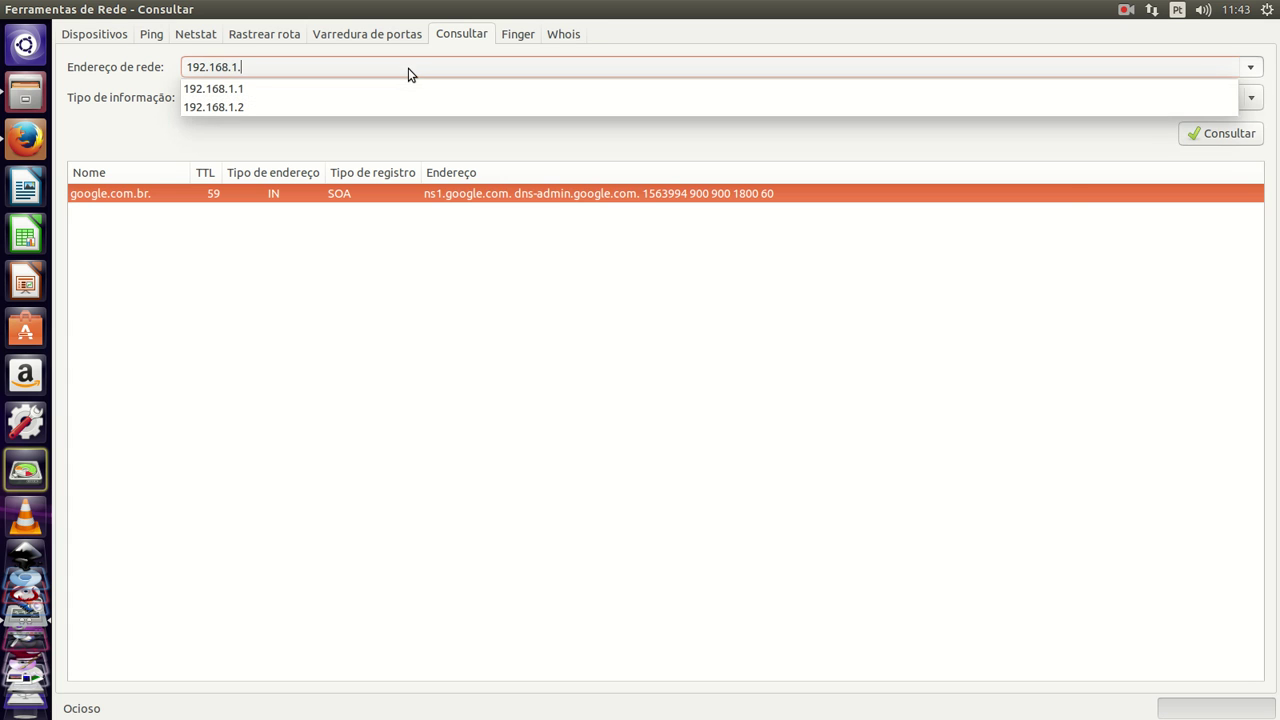
pyautogui.press('Return')
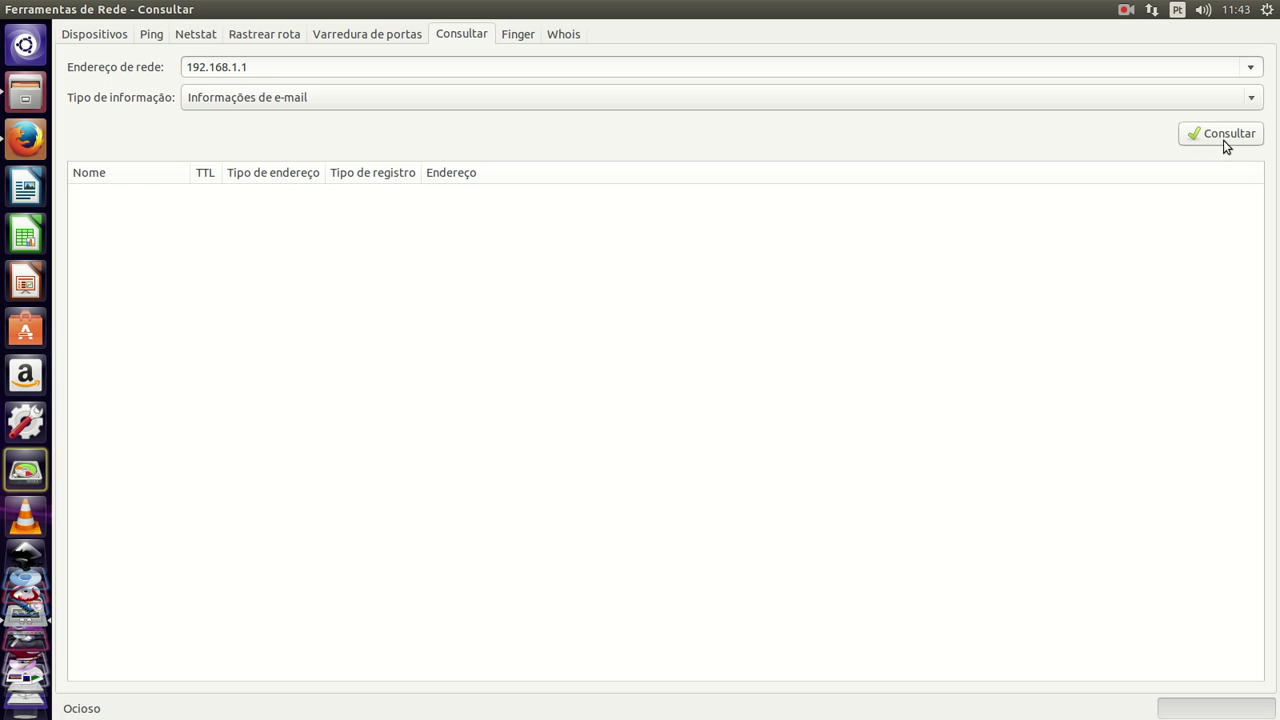
# Step: Query 192.168.1.1 with CPU / tipo de S.O. as the information type
pyautogui.click(1250, 97)
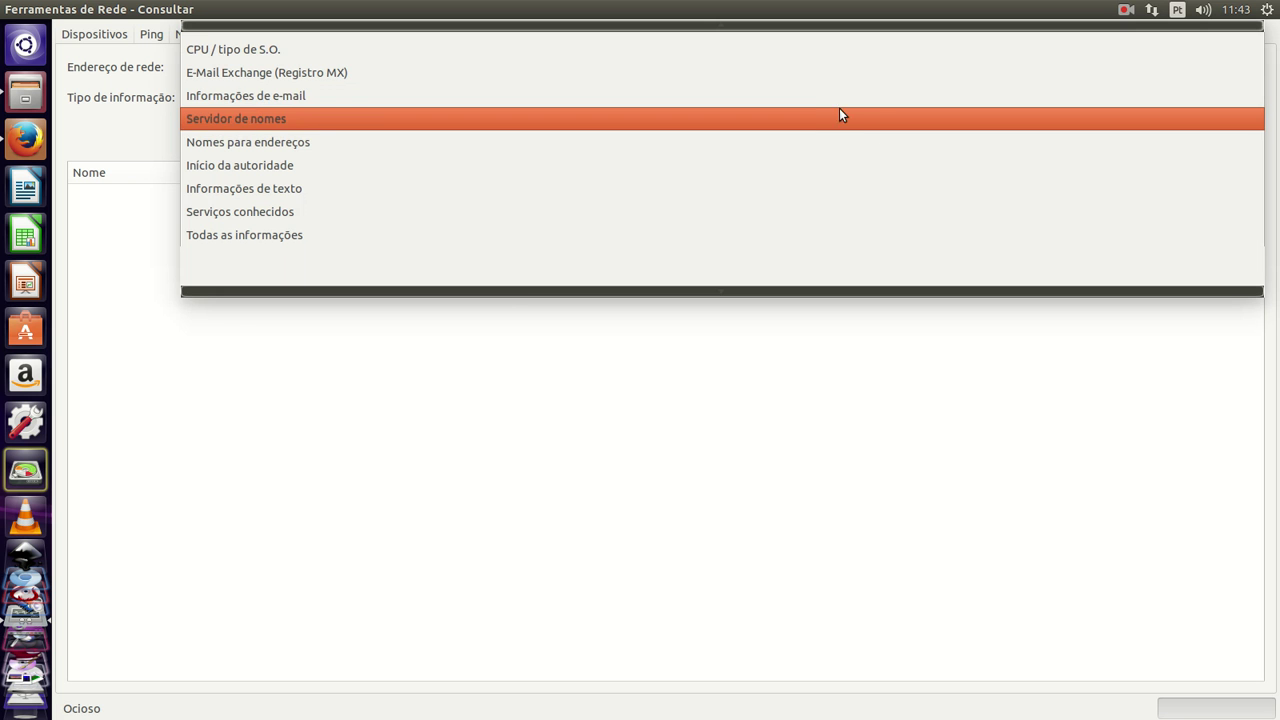
pyautogui.click(617, 49)
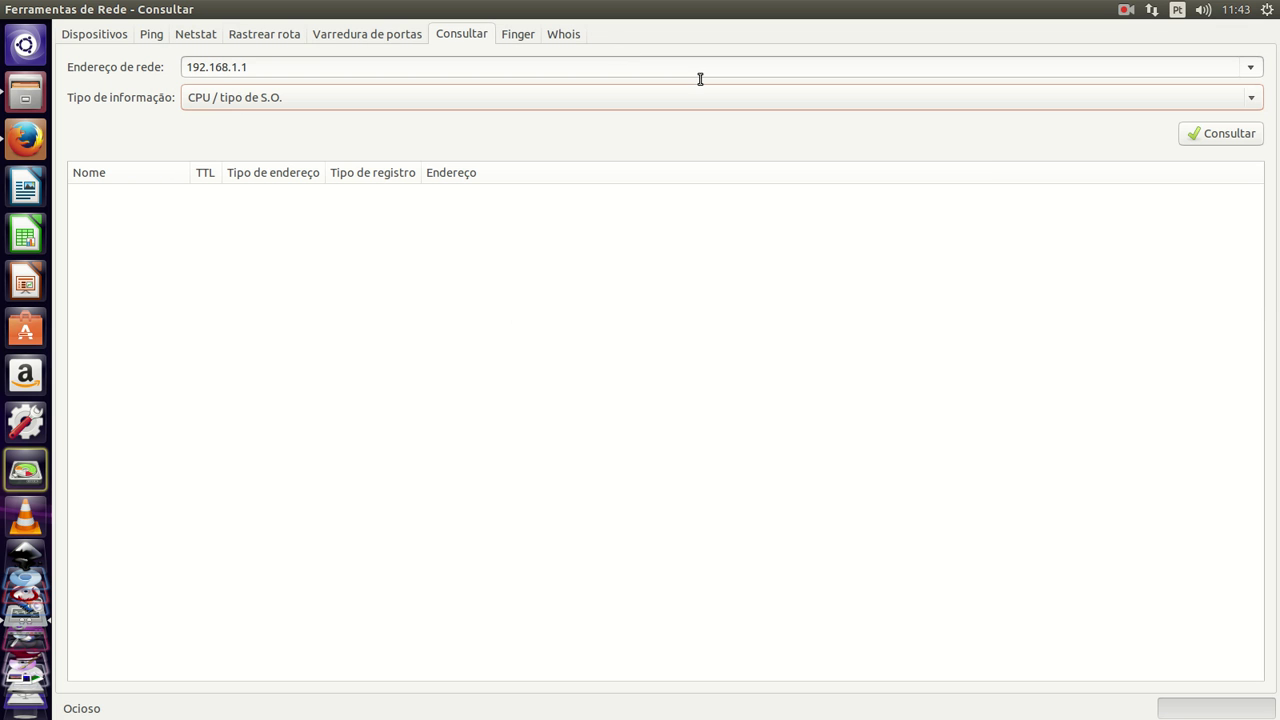
pyautogui.click(1228, 137)
# Step: Set the information type to Endereço IP and query 192.168.1.1
pyautogui.click(1250, 98)
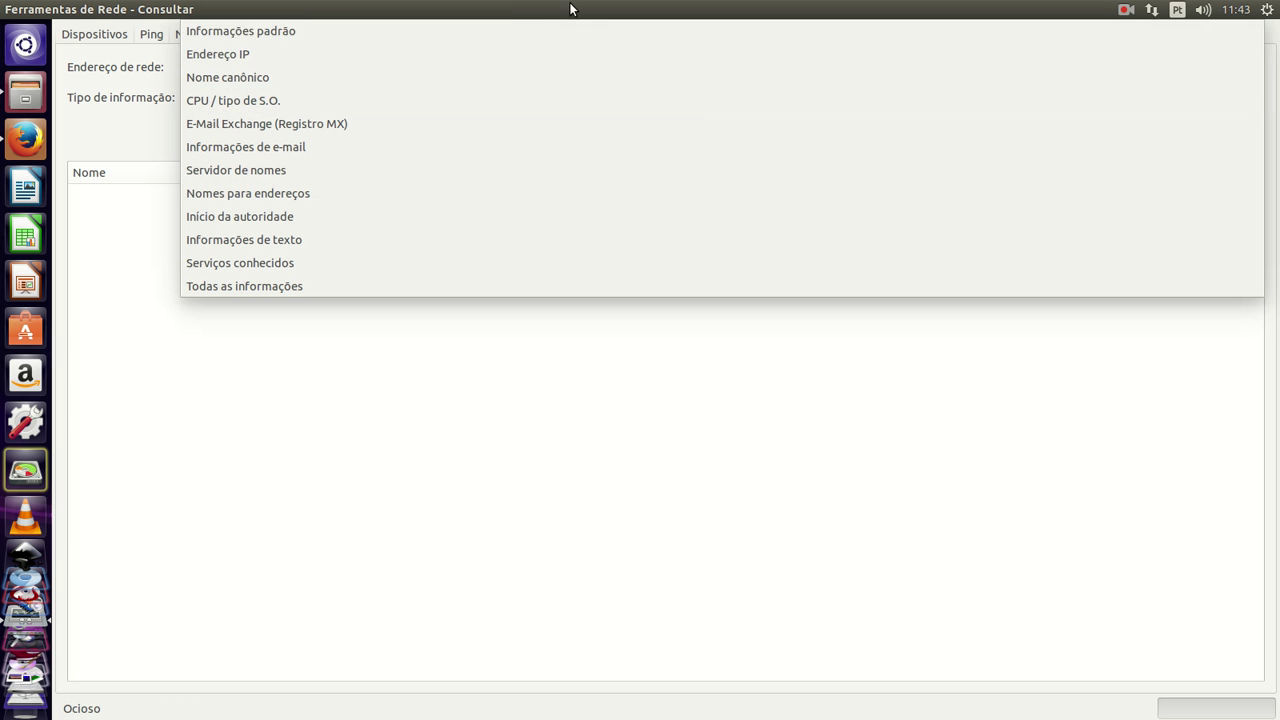
pyautogui.click(378, 52)
pyautogui.click(1211, 141)
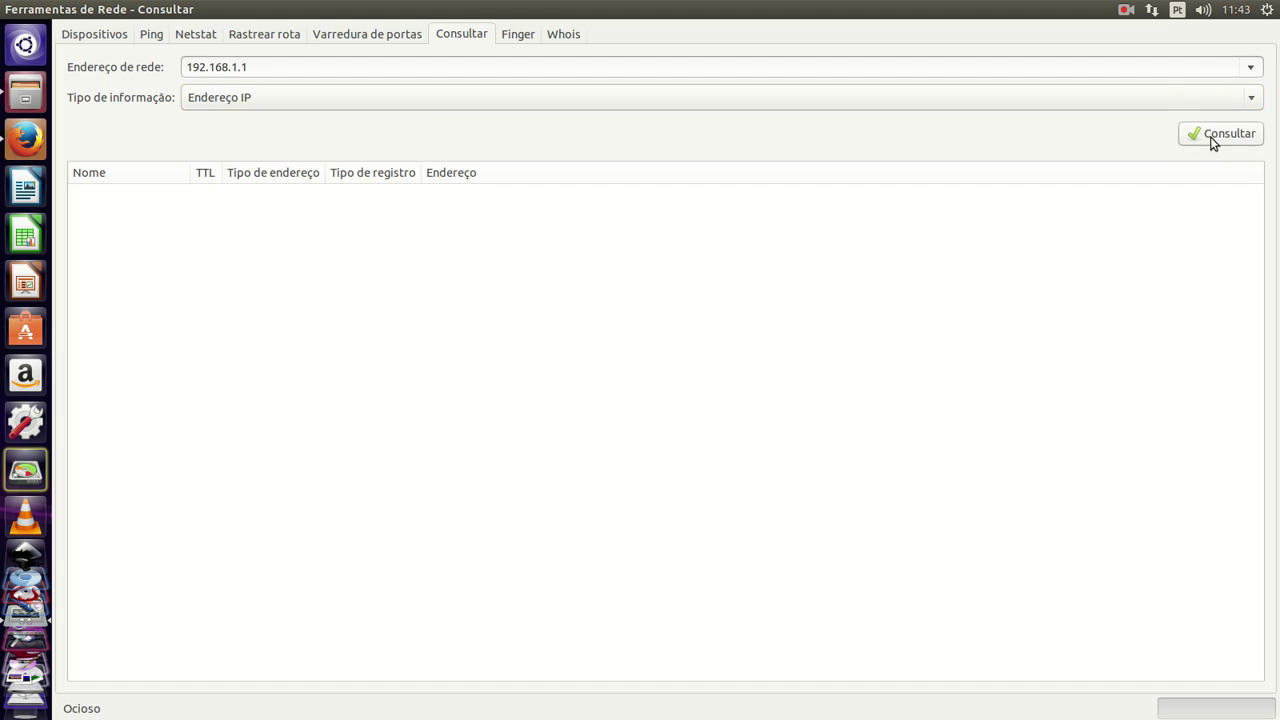
# Step: Run the lookup of 192.168.1.1 with Informações padrão as the information type
pyautogui.click(1249, 99)
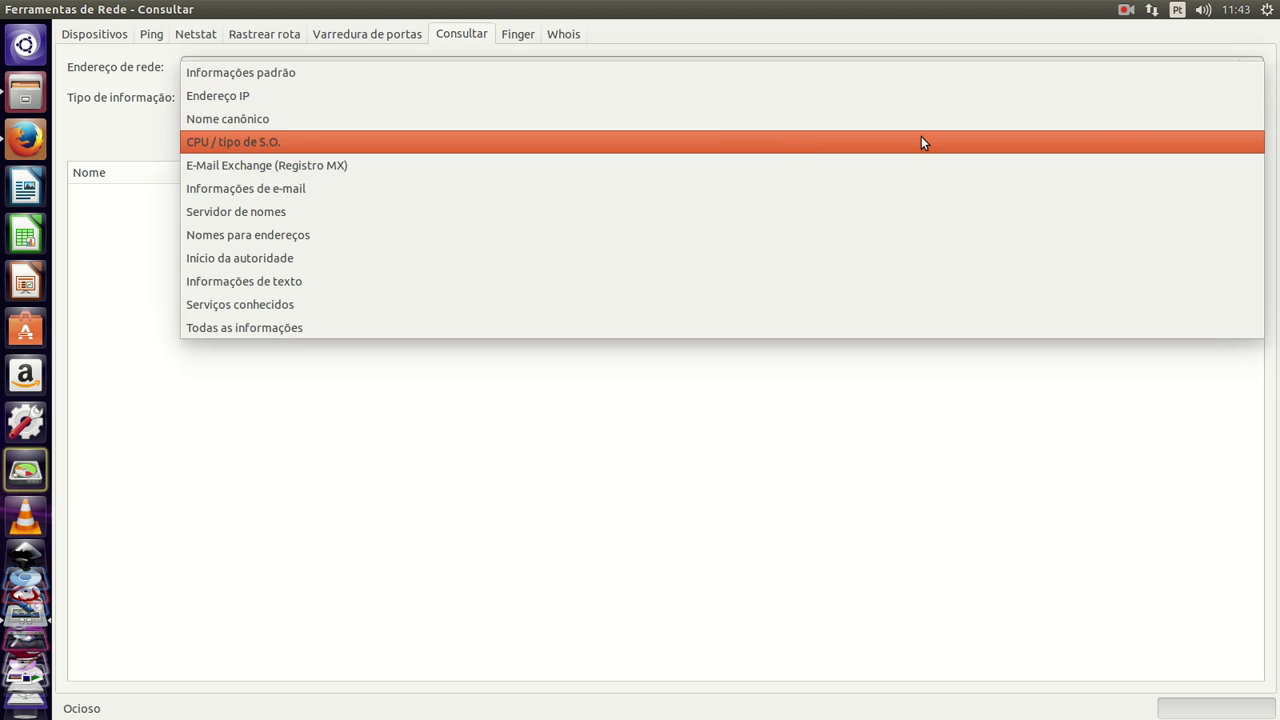
pyautogui.click(588, 63)
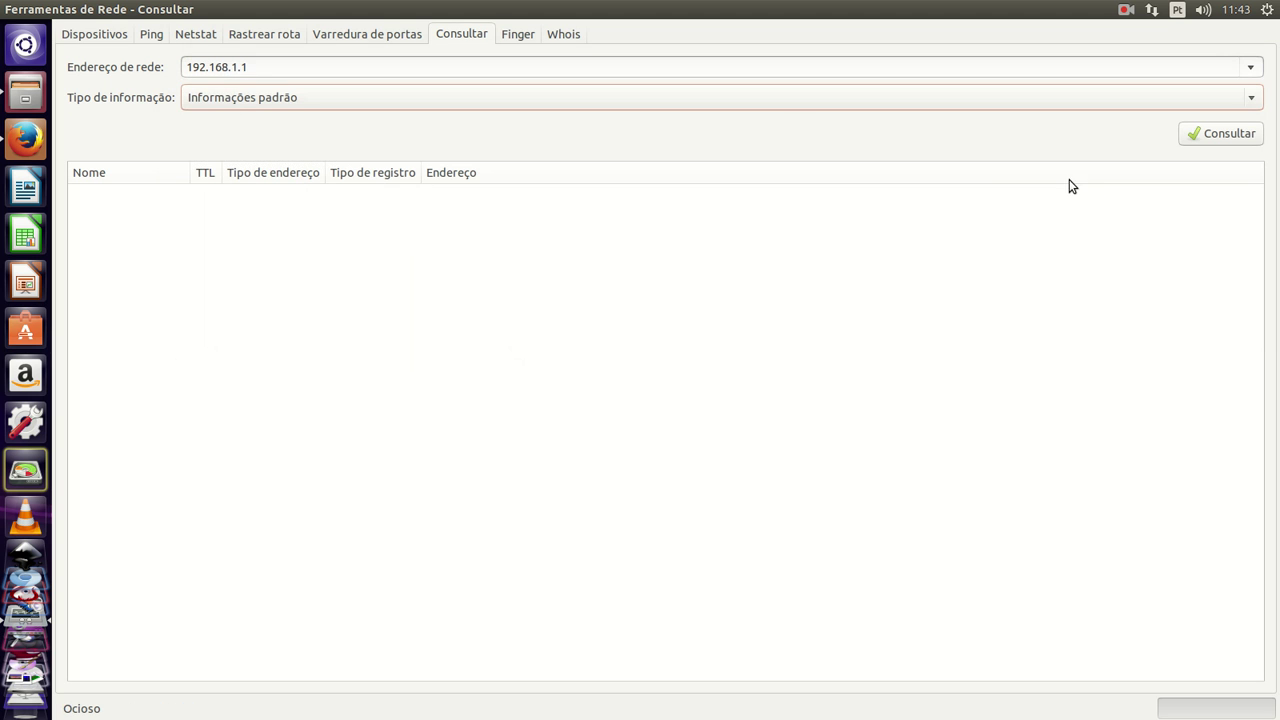
pyautogui.click(1246, 141)
pyautogui.click(1247, 141)
pyautogui.click(1251, 98)
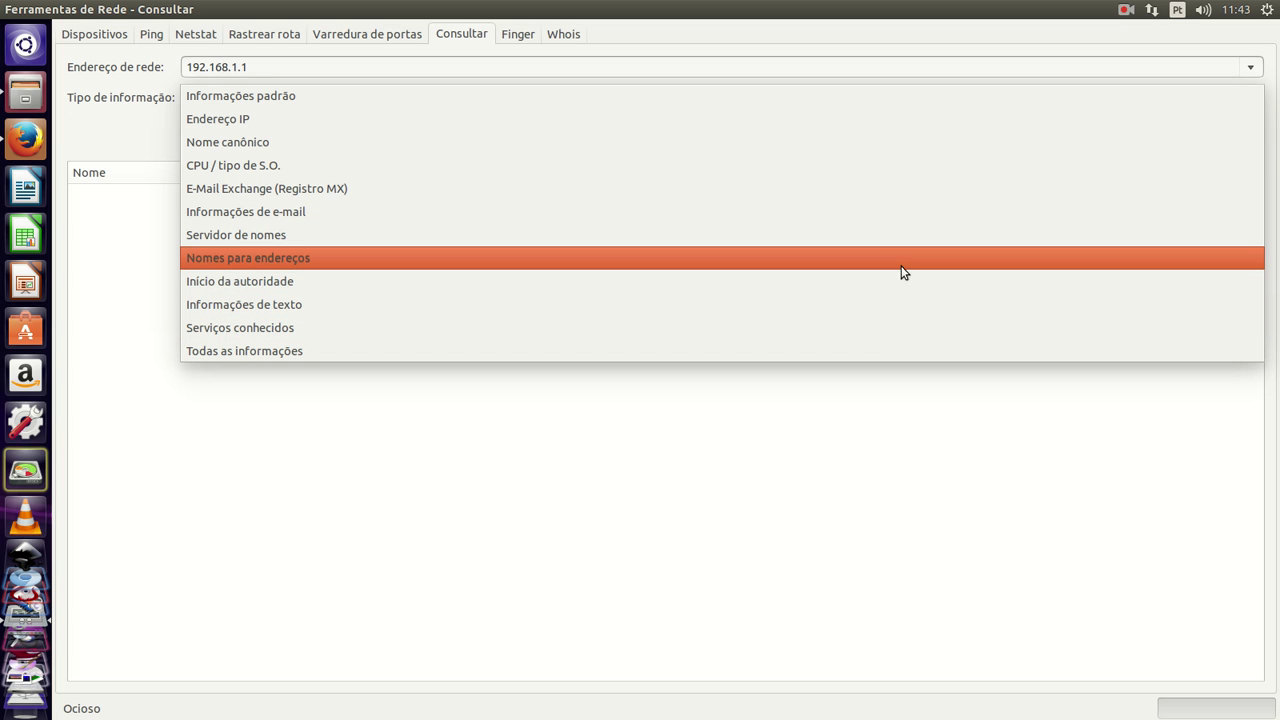
pyautogui.click(903, 257)
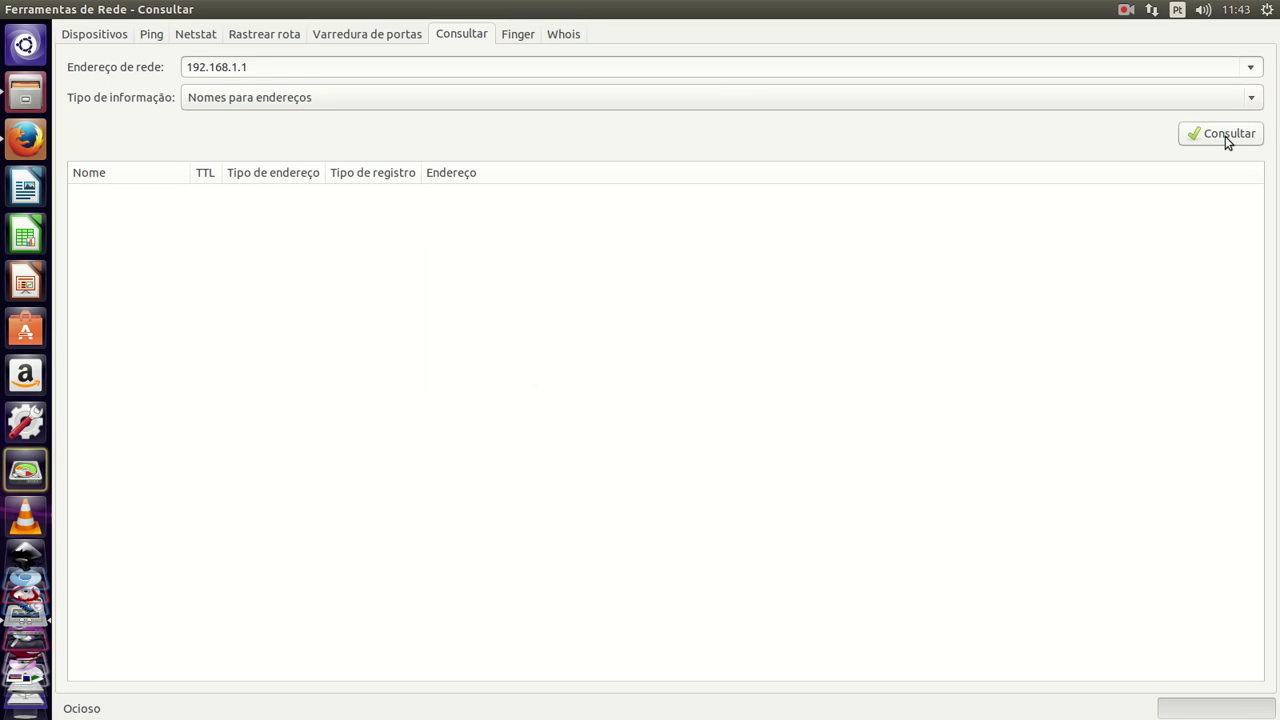
pyautogui.click(615, 63)
pyautogui.press('BackSpace')
pyautogui.press('BackSpace')
pyautogui.press('BackSpace')
pyautogui.press('BackSpace')
pyautogui.press('BackSpace')
pyautogui.press('BackSpace')
pyautogui.press('BackSpace')
pyautogui.press('BackSpace')
pyautogui.press('BackSpace')
pyautogui.press('BackSpace')
pyautogui.press('BackSpace')
pyautogui.write('www.uol.com.br')
pyautogui.press('Return')
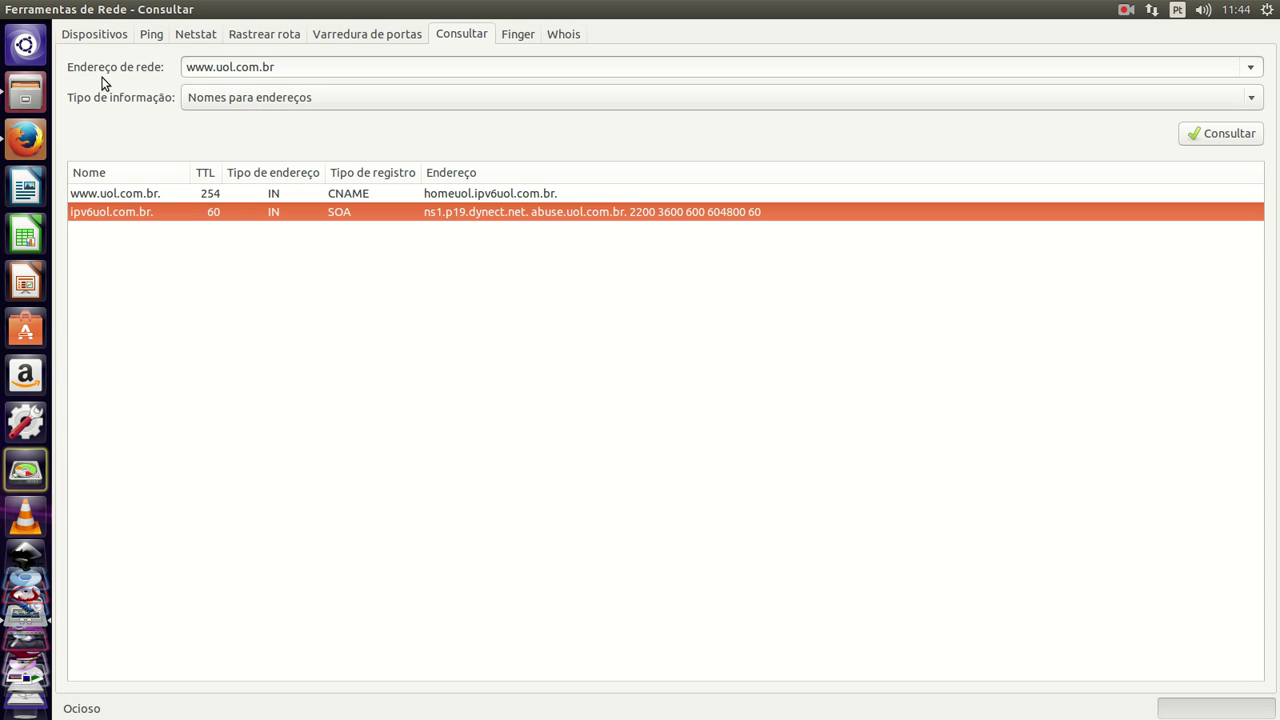
# Step: Review the lookup's list of previously used addresses and the input fields of the Finger and Whois tools
pyautogui.click(1249, 70)
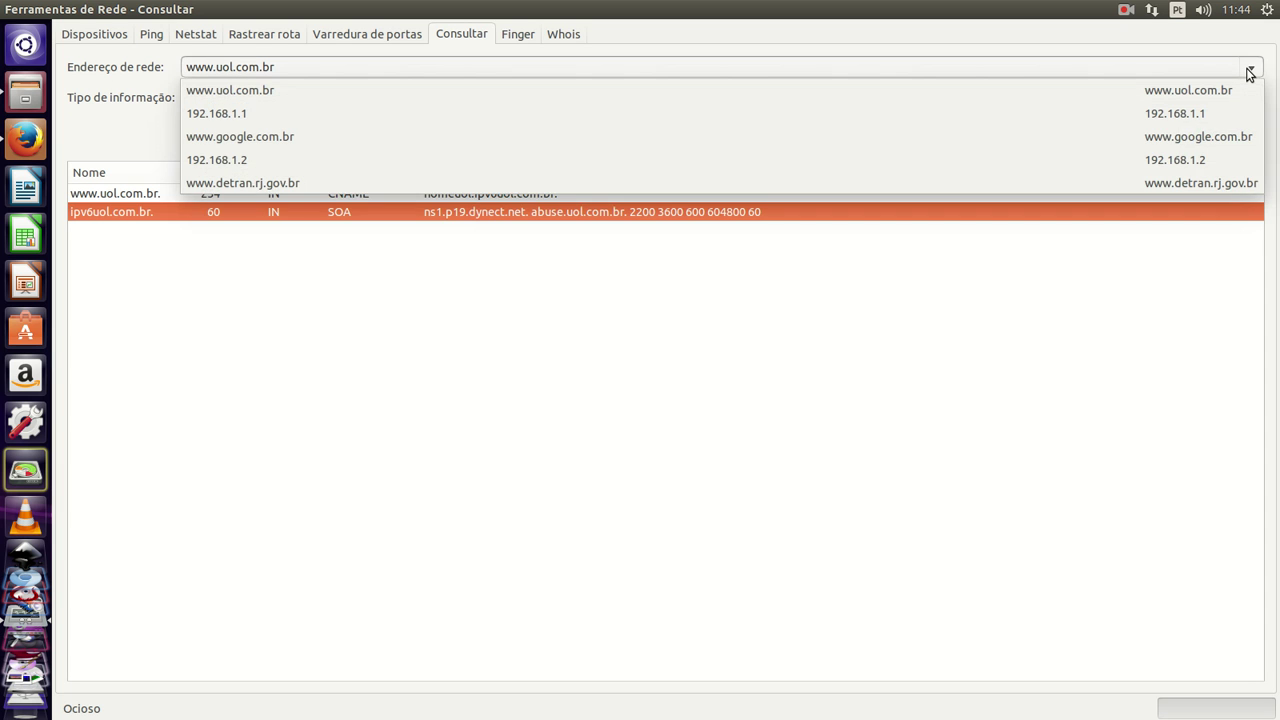
pyautogui.click(1249, 70)
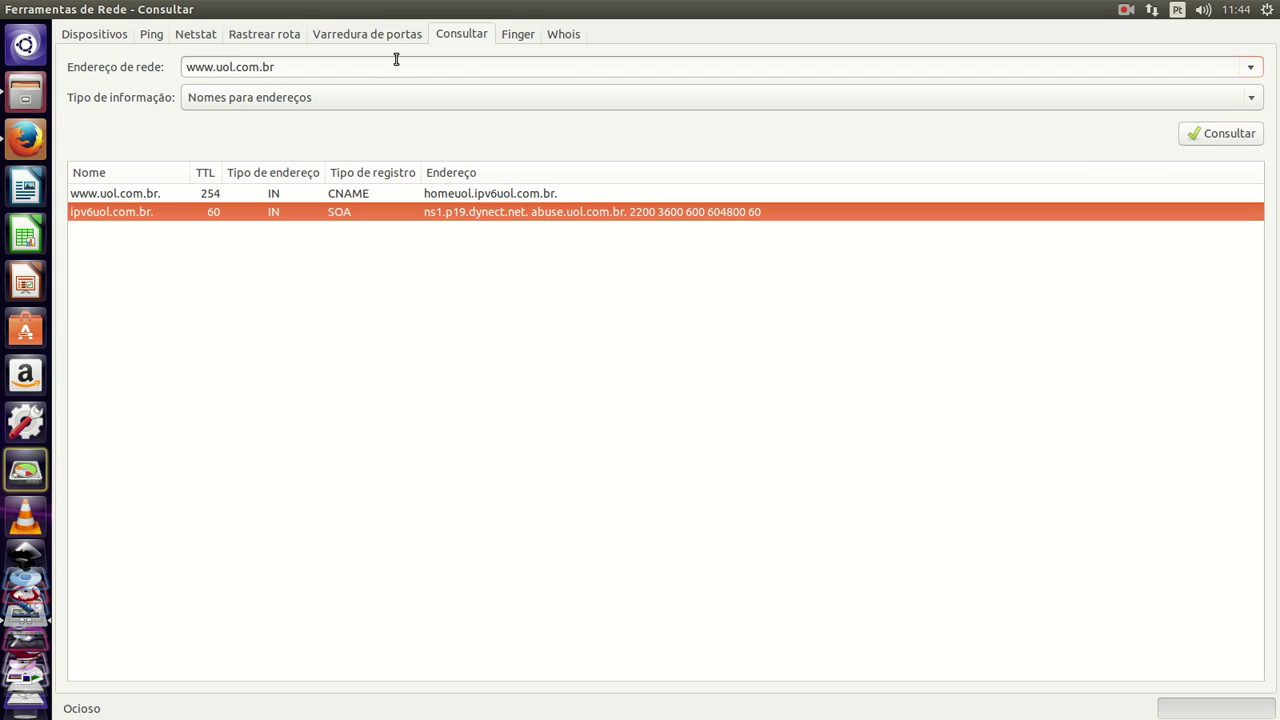
pyautogui.click(511, 36)
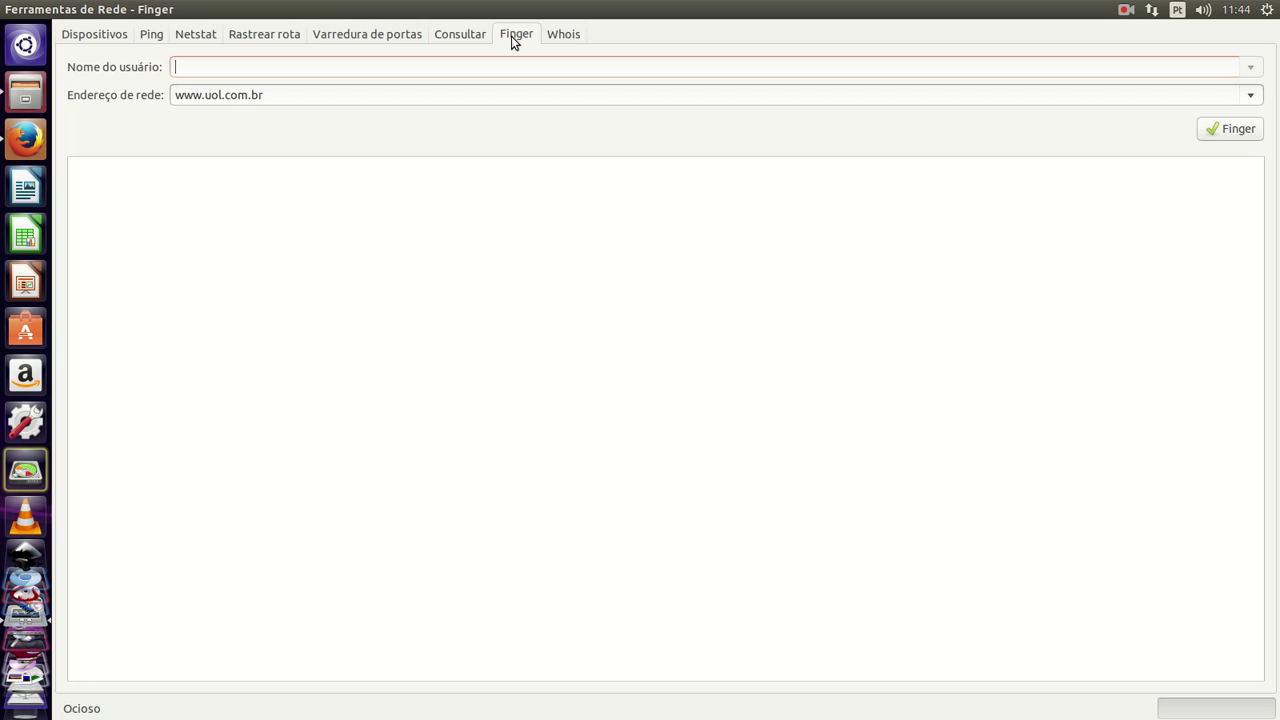
pyautogui.click(558, 38)
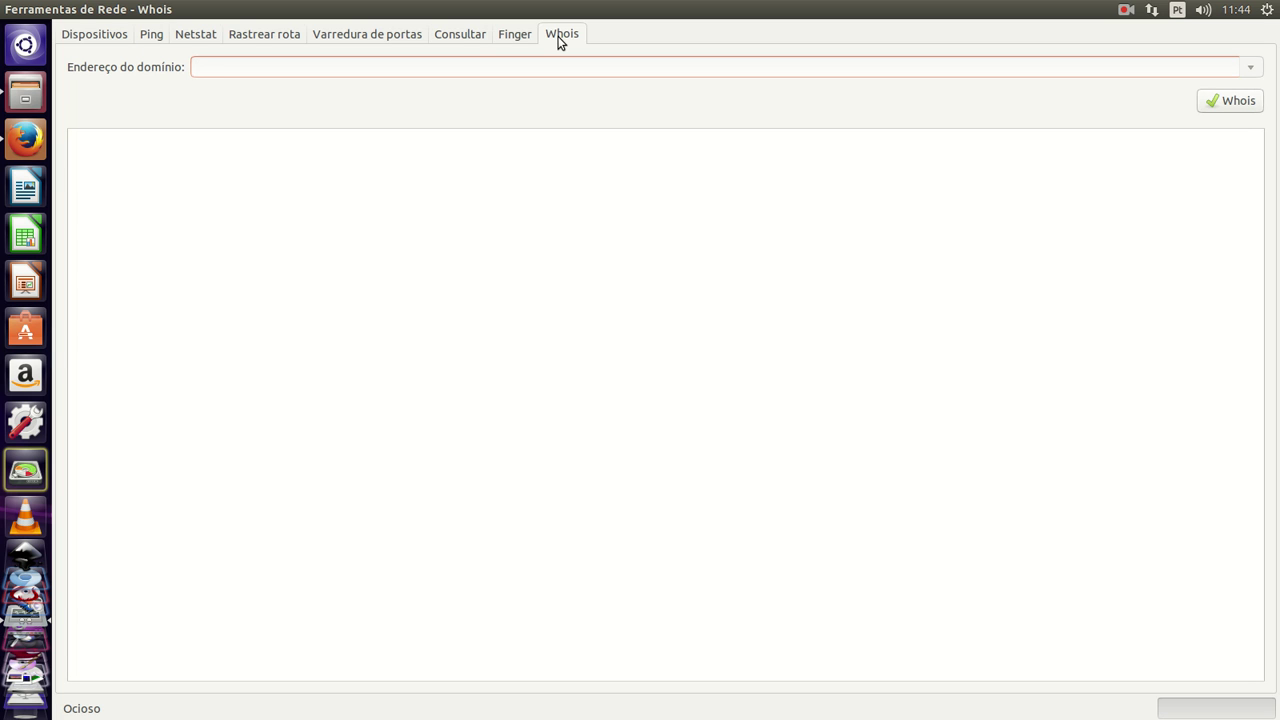
# Step: Run Netstat with Informações da tabela de roteamento to display the routing table
pyautogui.click(371, 38)
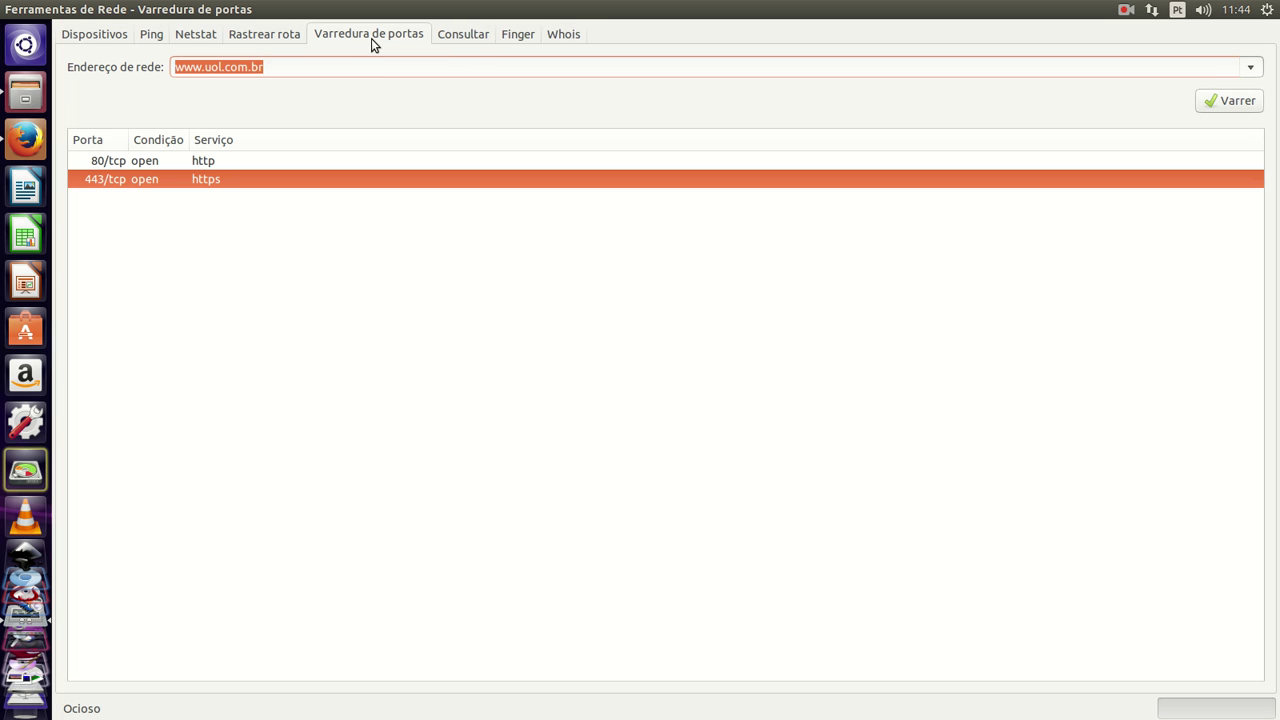
pyautogui.click(199, 38)
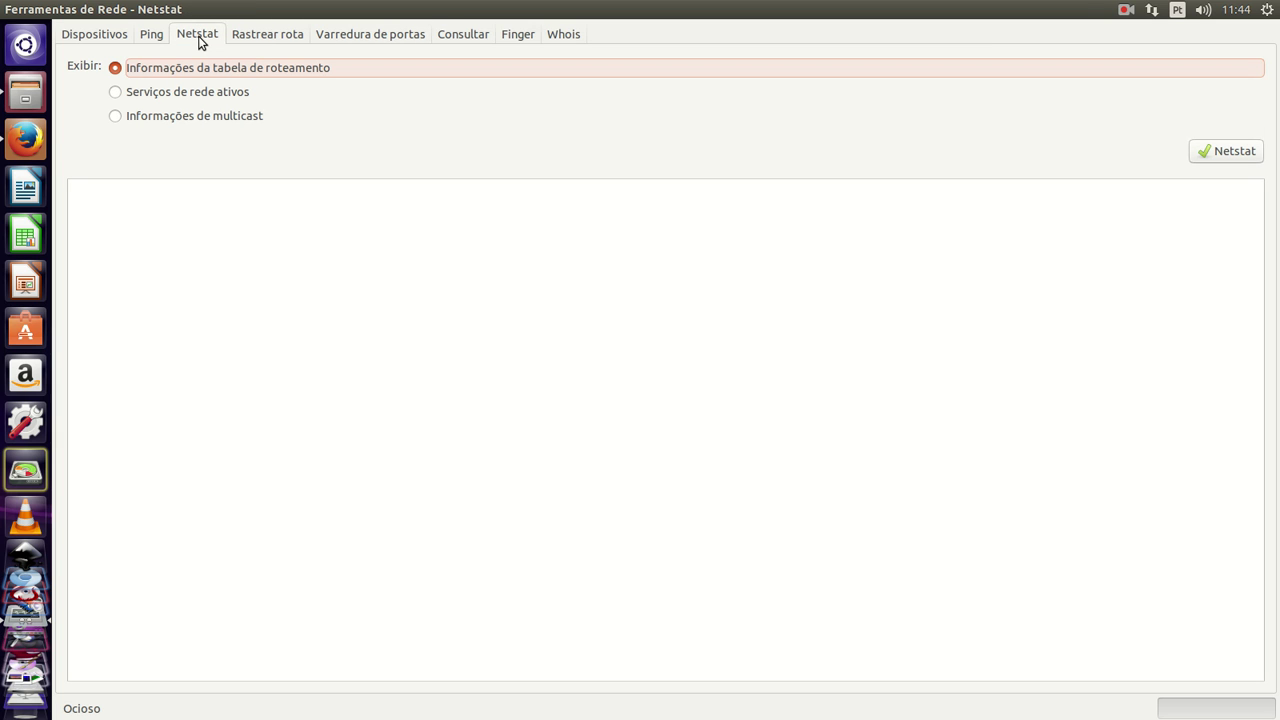
pyautogui.click(1243, 154)
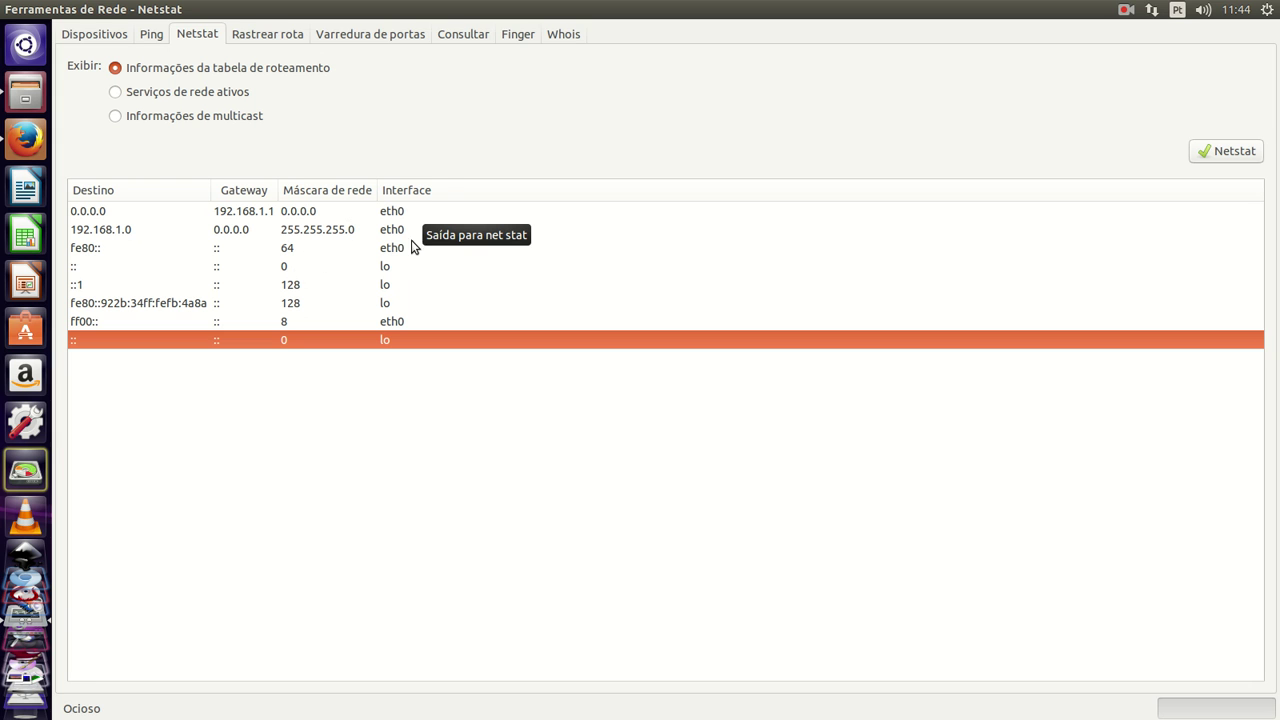
pyautogui.click(394, 326)
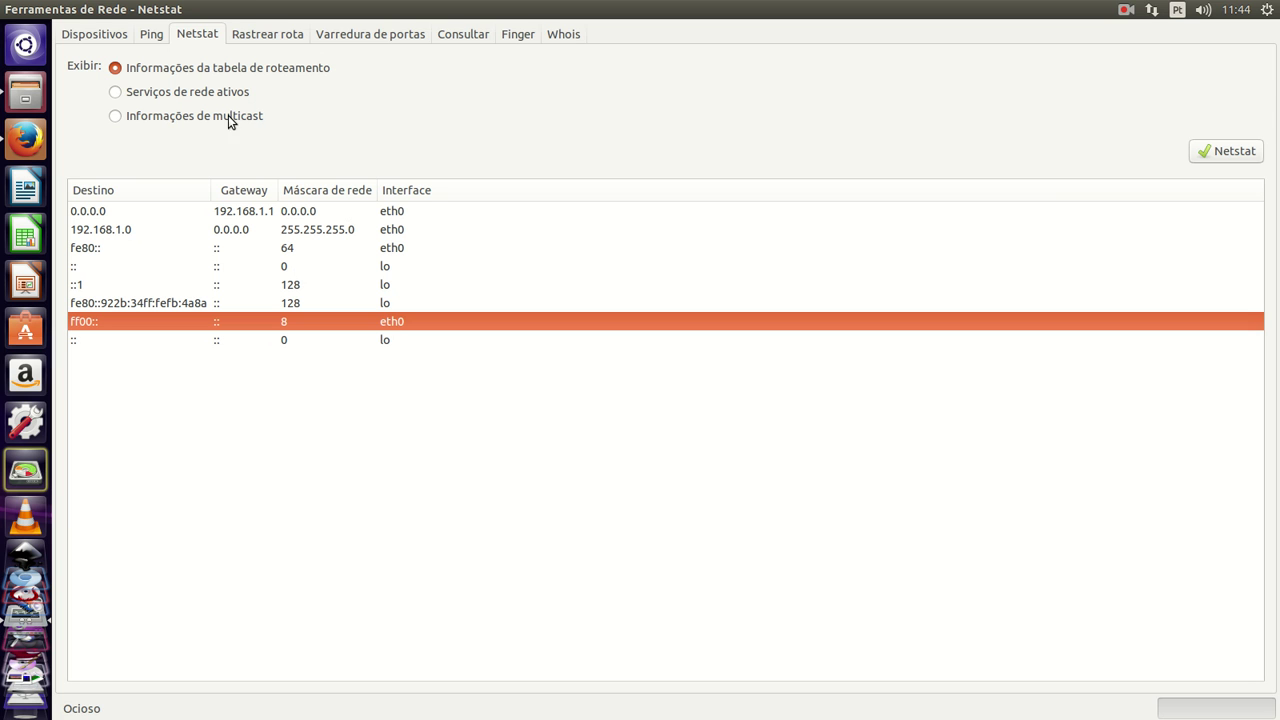
# Step: Run Netstat for Serviços de rede ativos and highlight the tcp entries for 127.0.1.1 and 127.0.0.1
pyautogui.click(152, 94)
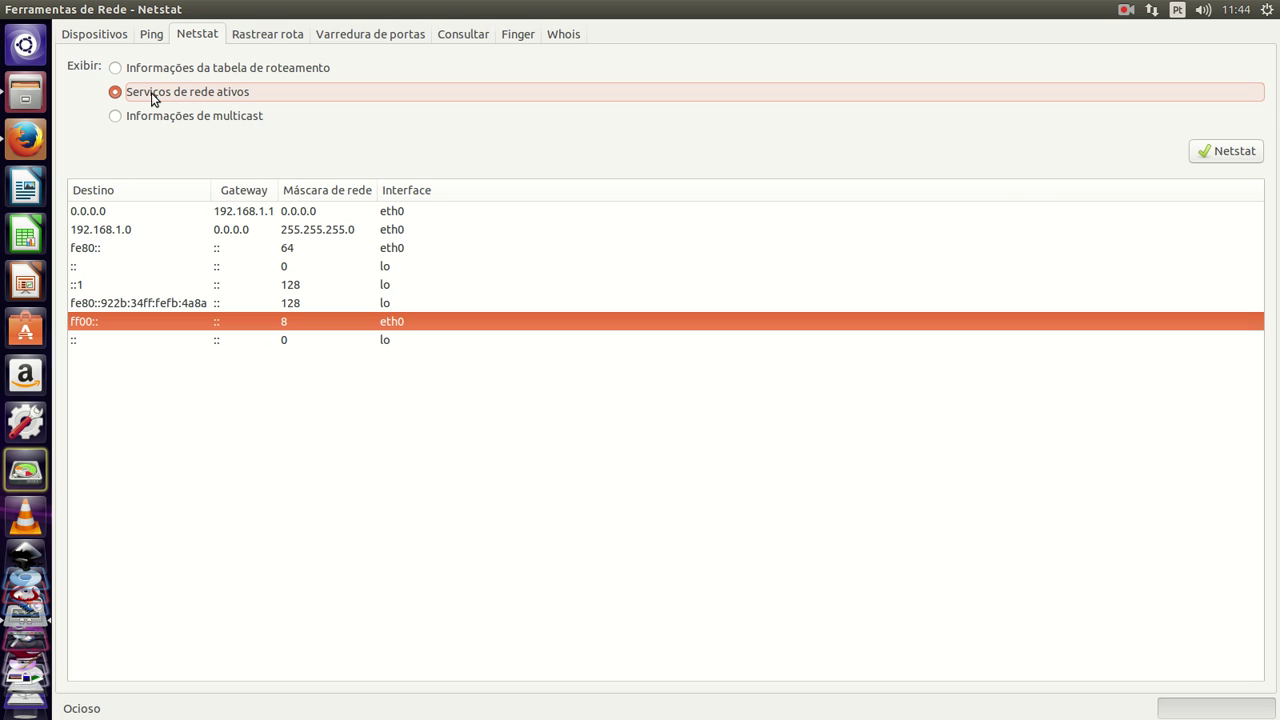
pyautogui.click(1240, 155)
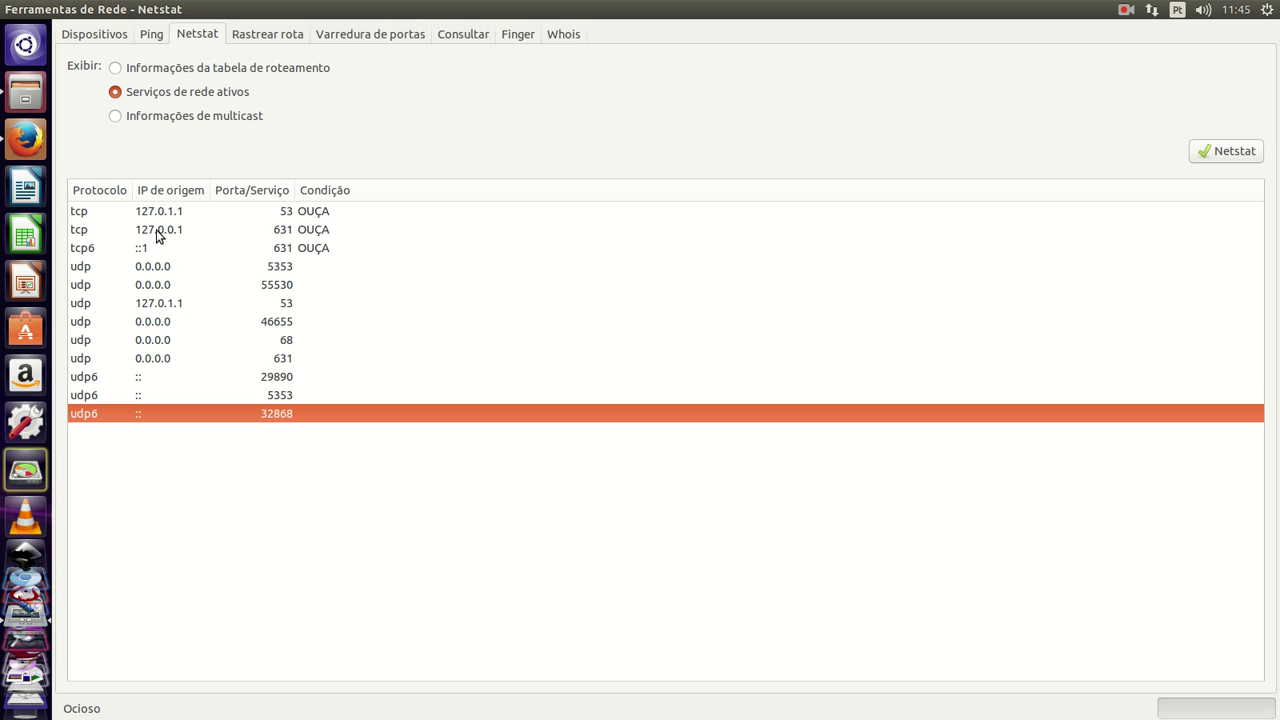
pyautogui.click(278, 216)
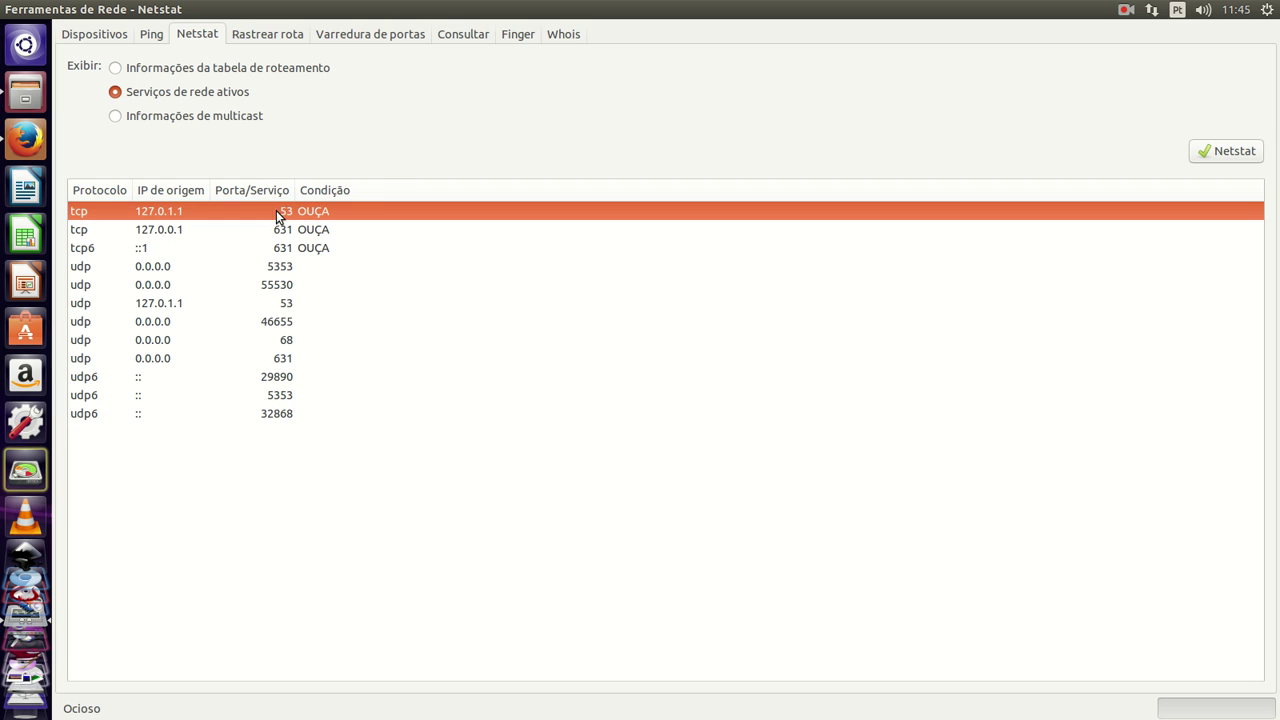
pyautogui.click(122, 234)
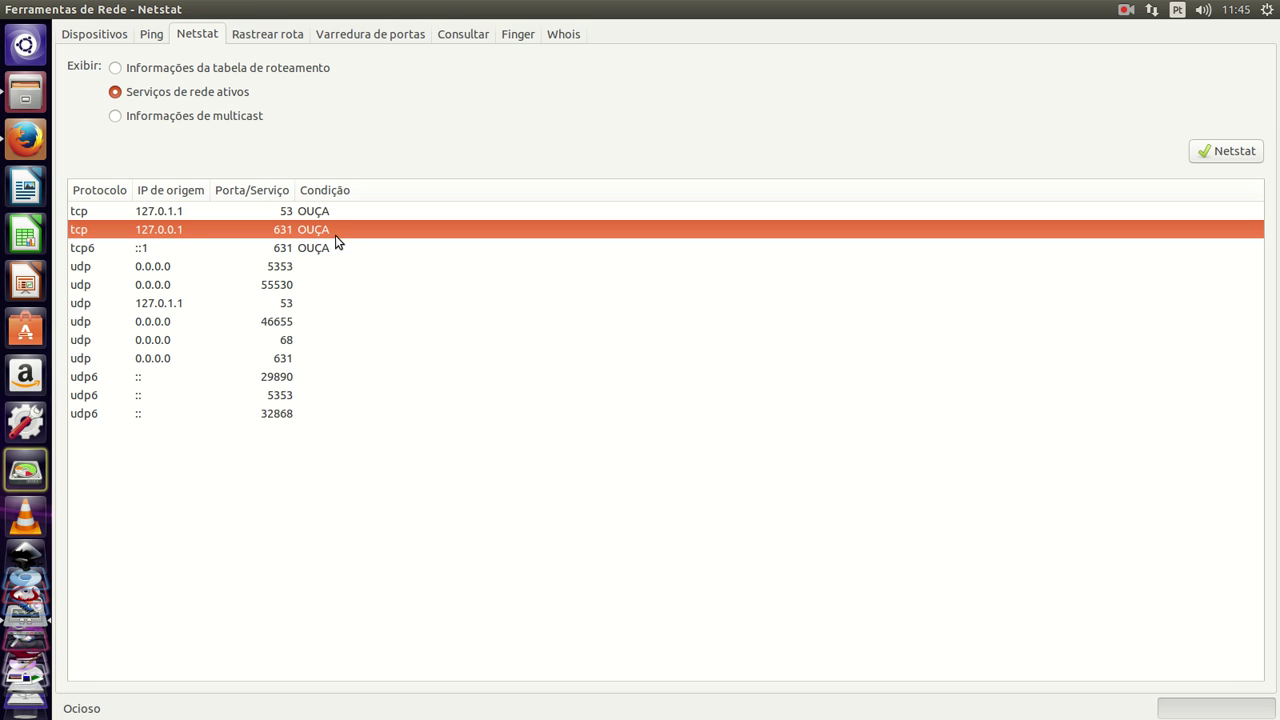
# Step: Run Netstat for Informações de multicast and examine the lo and eth0 group entries
pyautogui.click(201, 114)
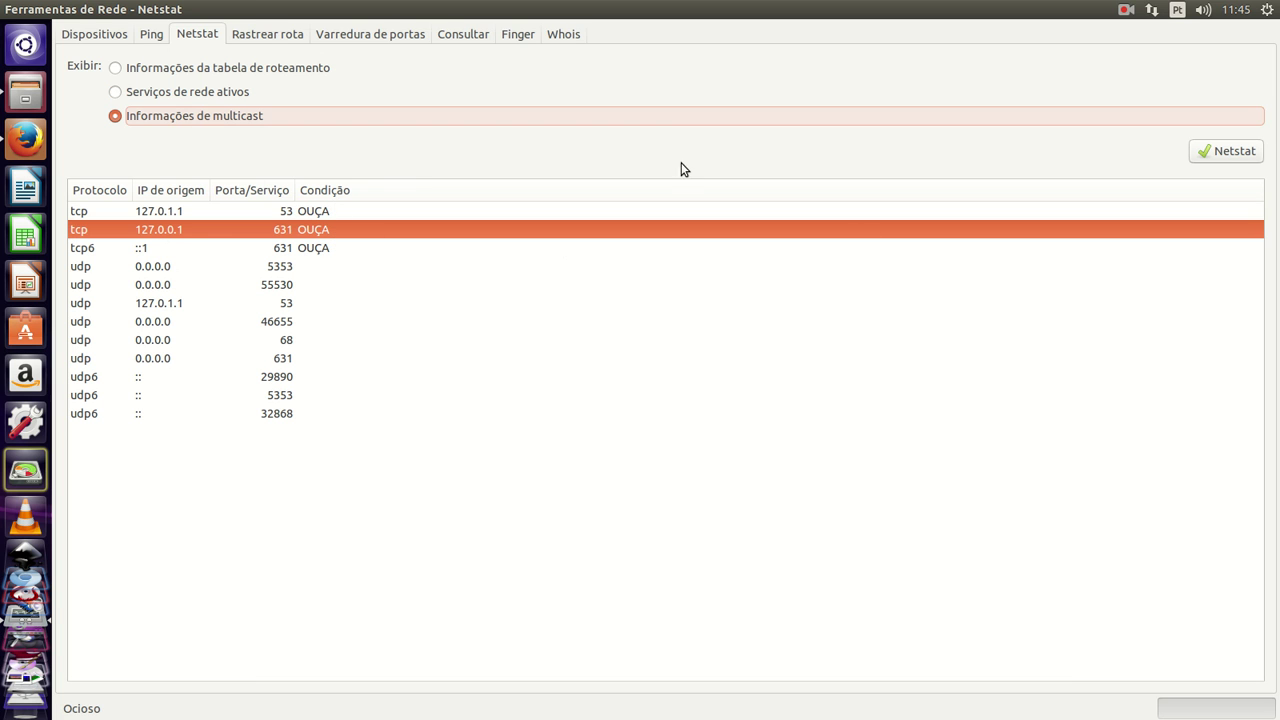
pyautogui.click(1232, 160)
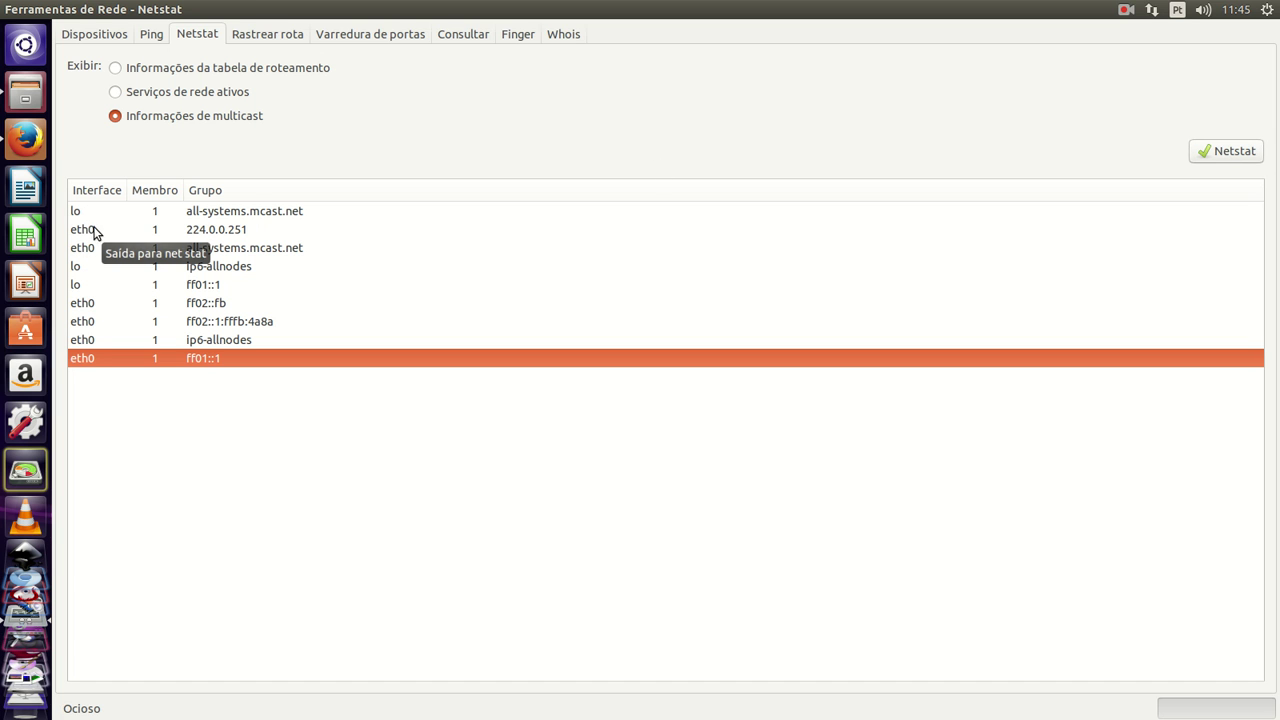
pyautogui.click(231, 212)
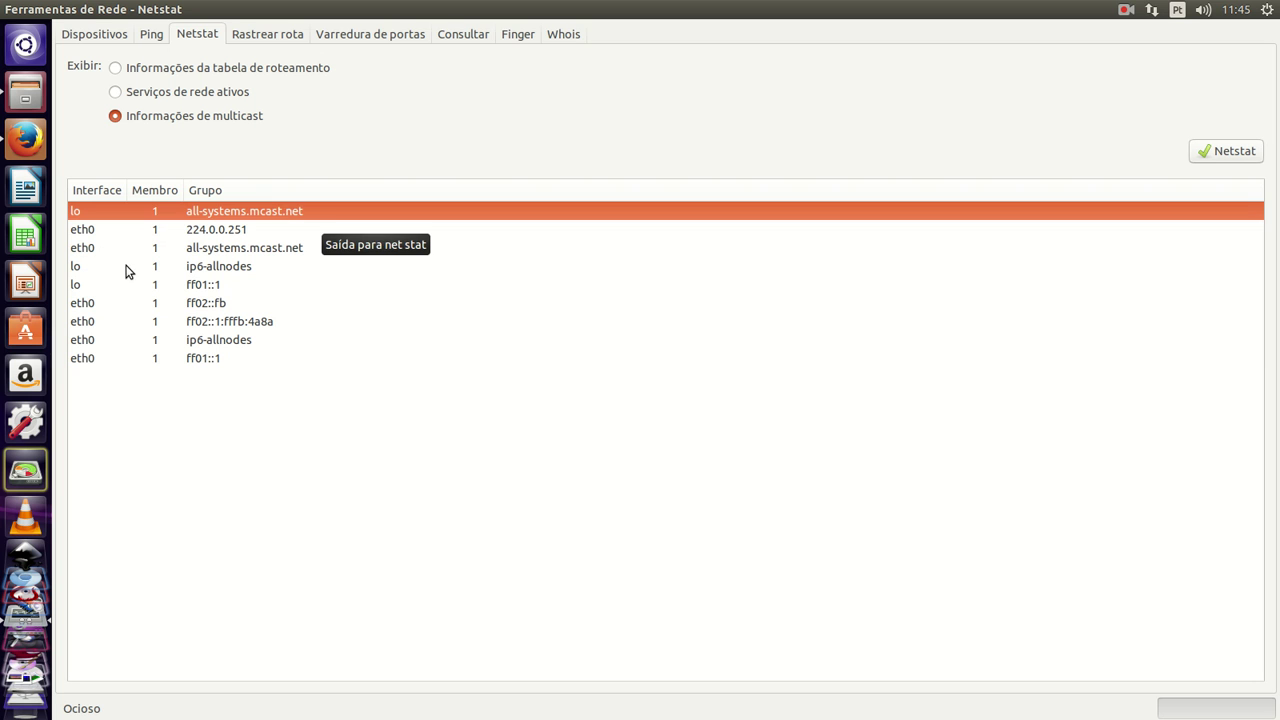
pyautogui.click(80, 266)
pyautogui.click(79, 290)
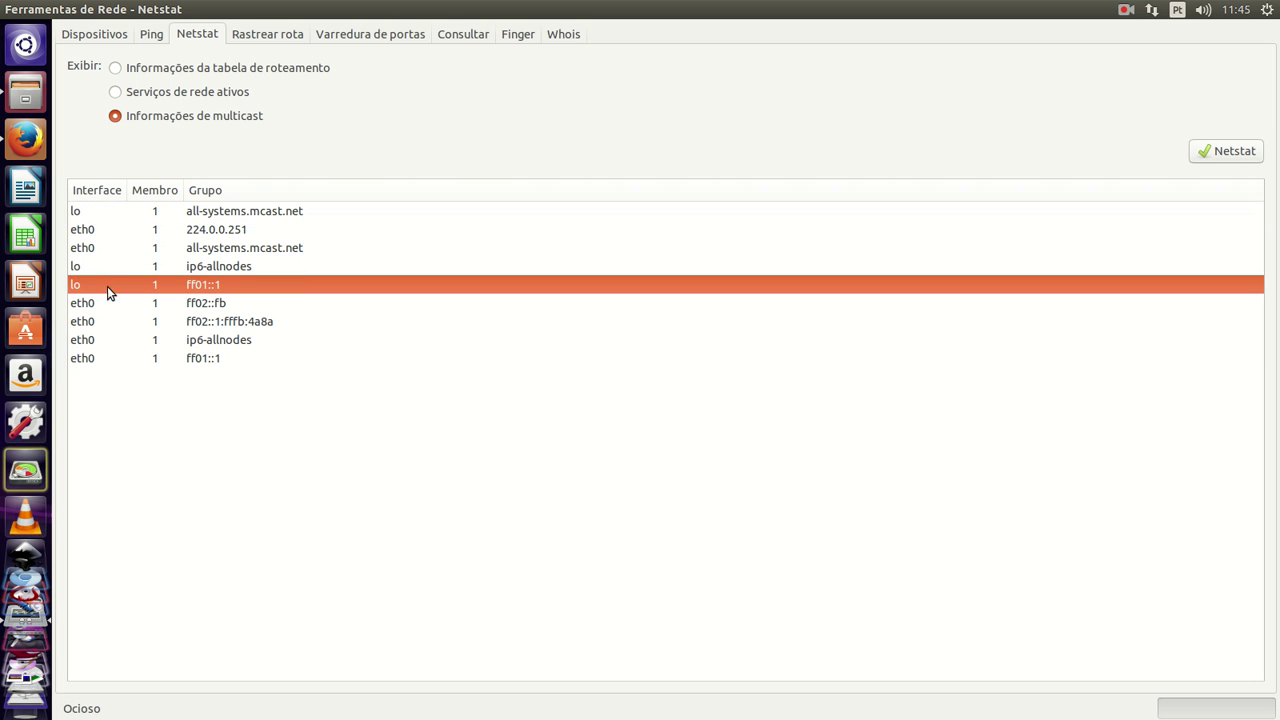
pyautogui.click(83, 267)
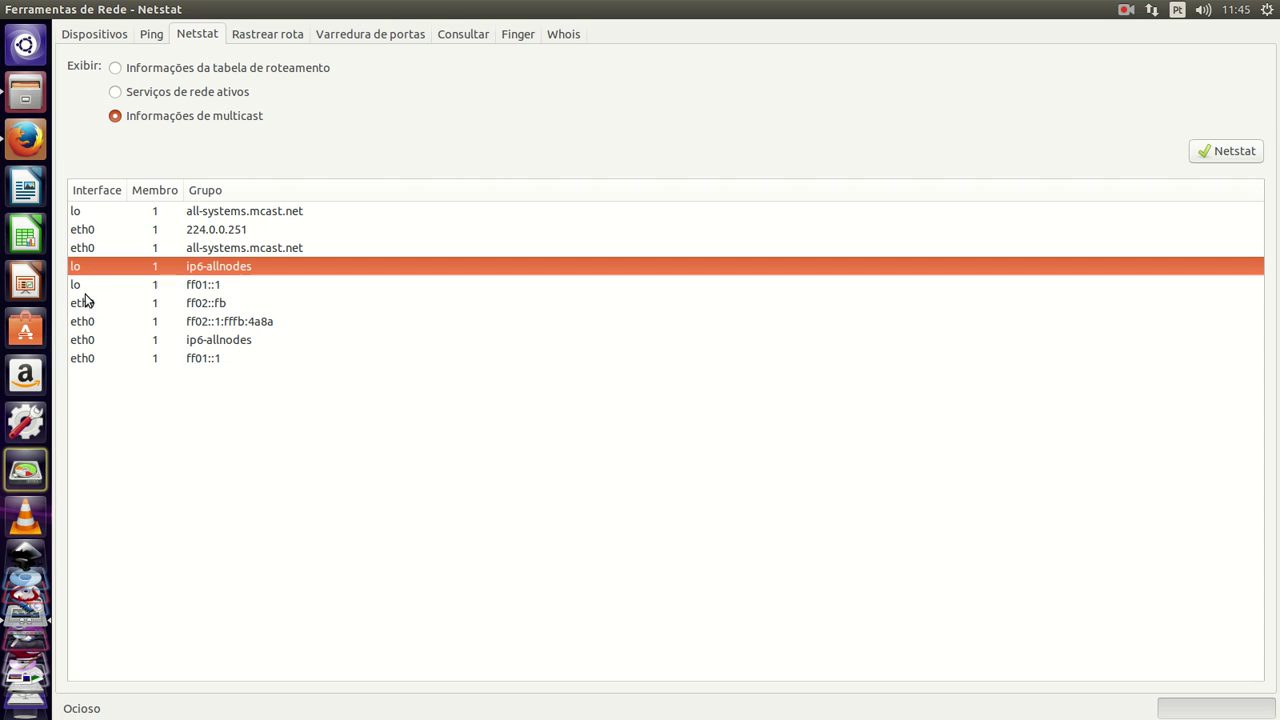
pyautogui.click(85, 304)
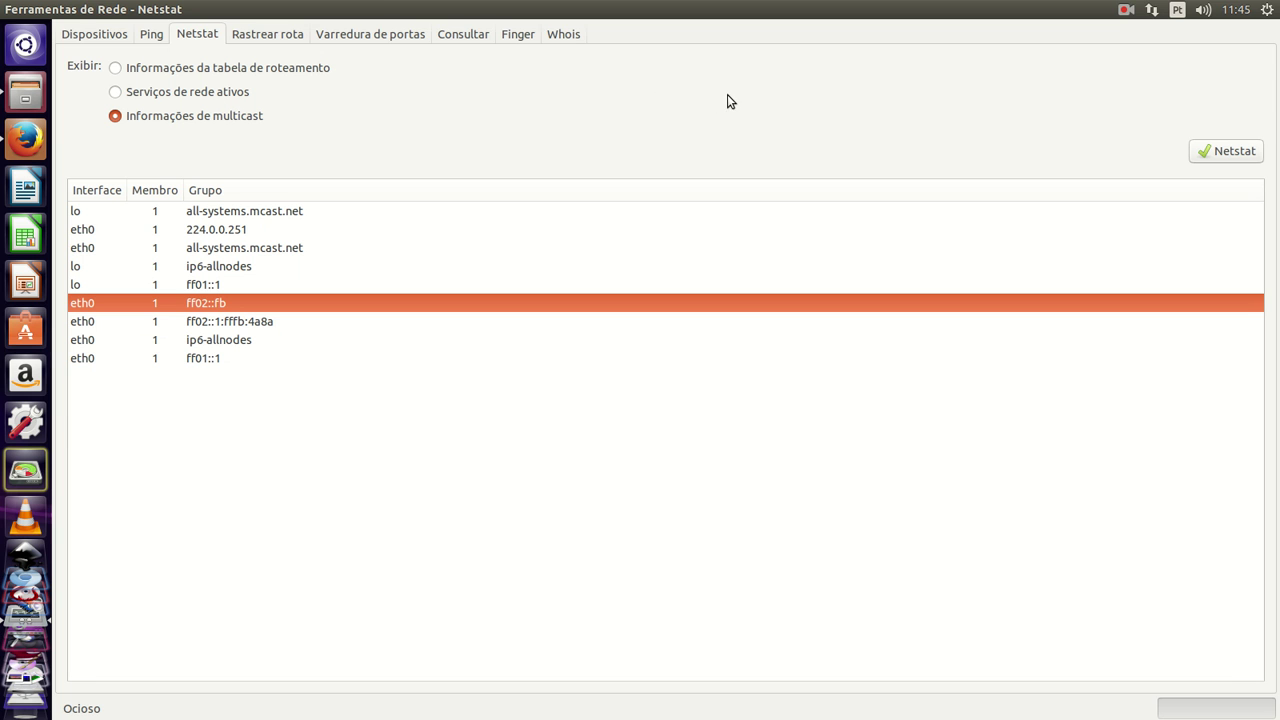
# Step: Select Interface ethernet (eth0) as the network device and highlight its IPv4 address entry
pyautogui.click(145, 40)
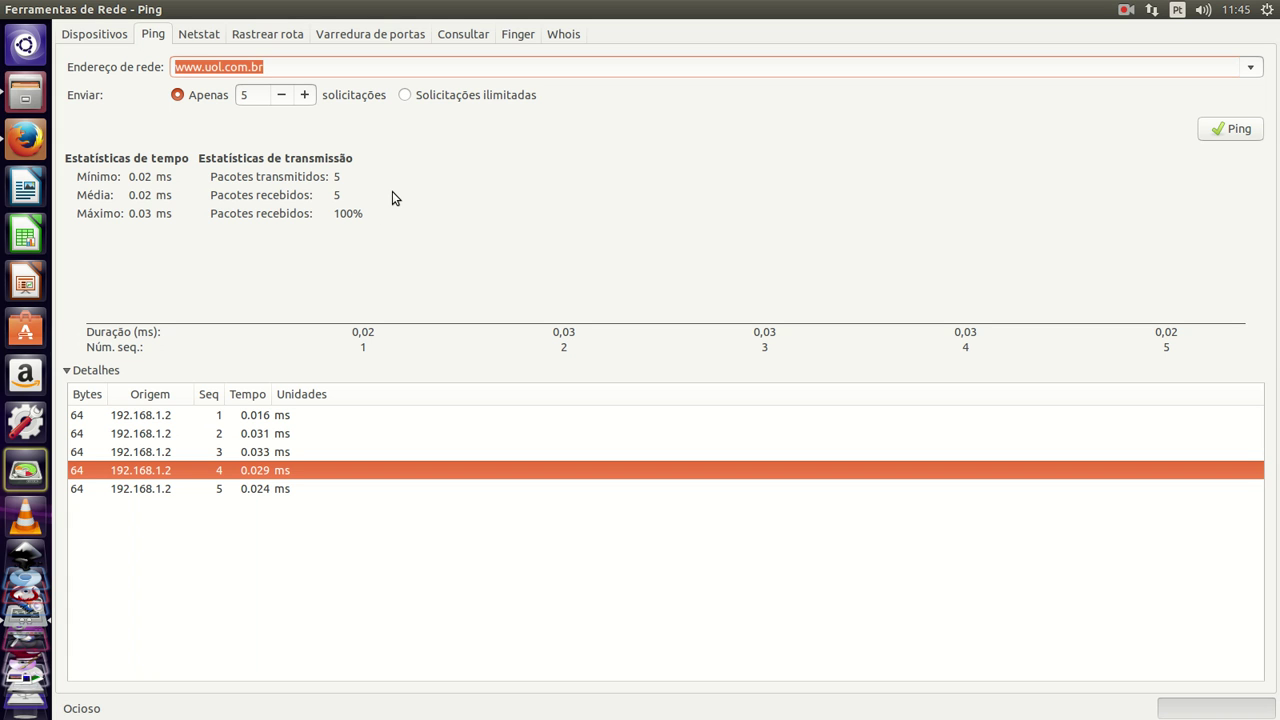
pyautogui.click(96, 33)
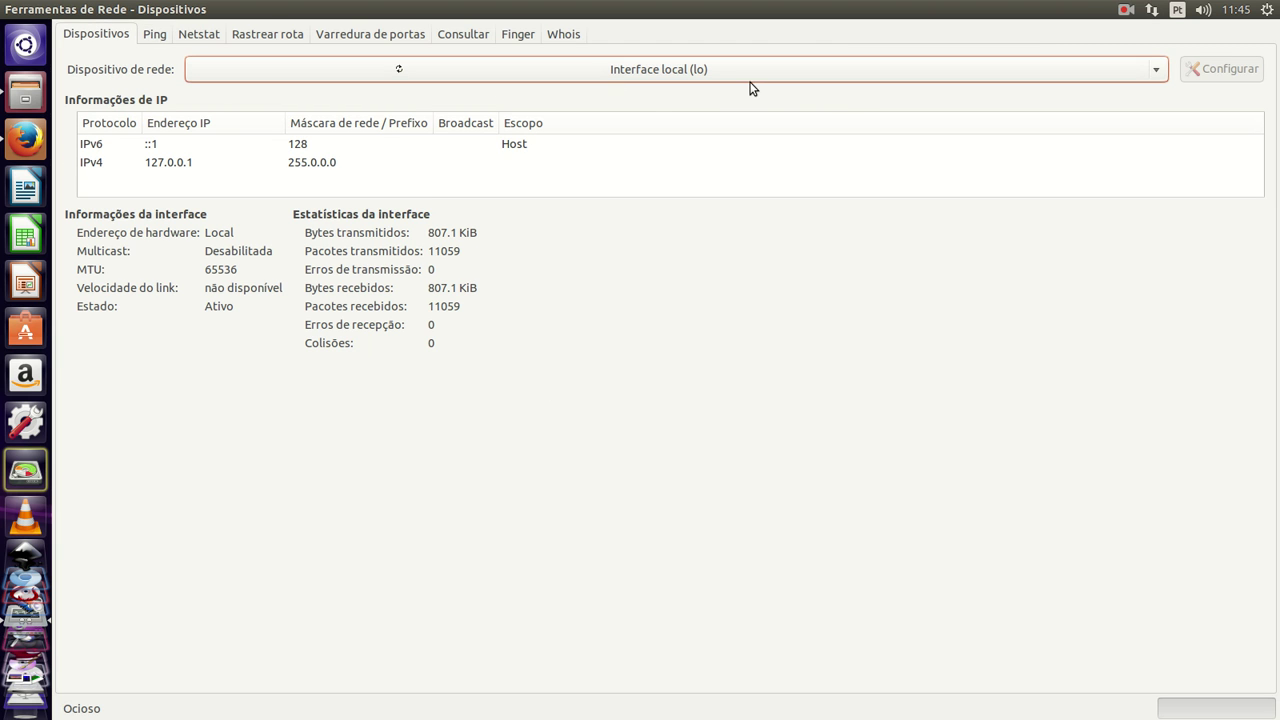
pyautogui.click(1157, 77)
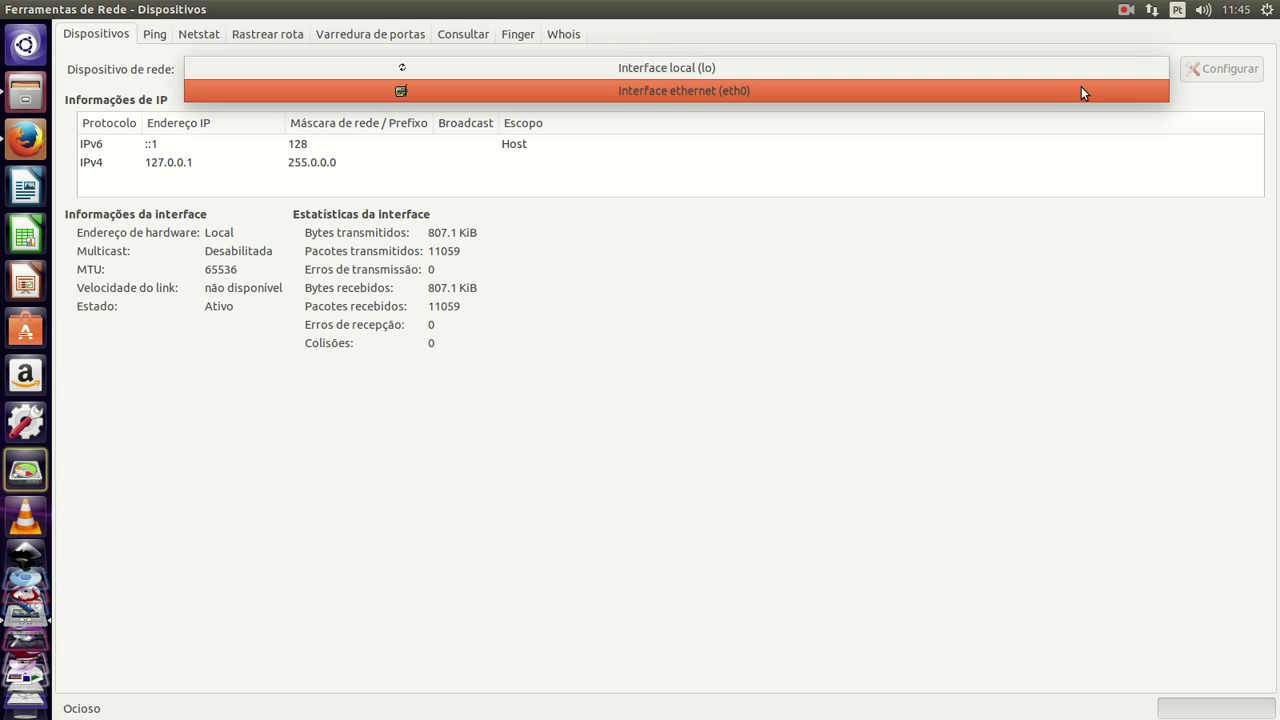
pyautogui.click(750, 92)
pyautogui.click(197, 165)
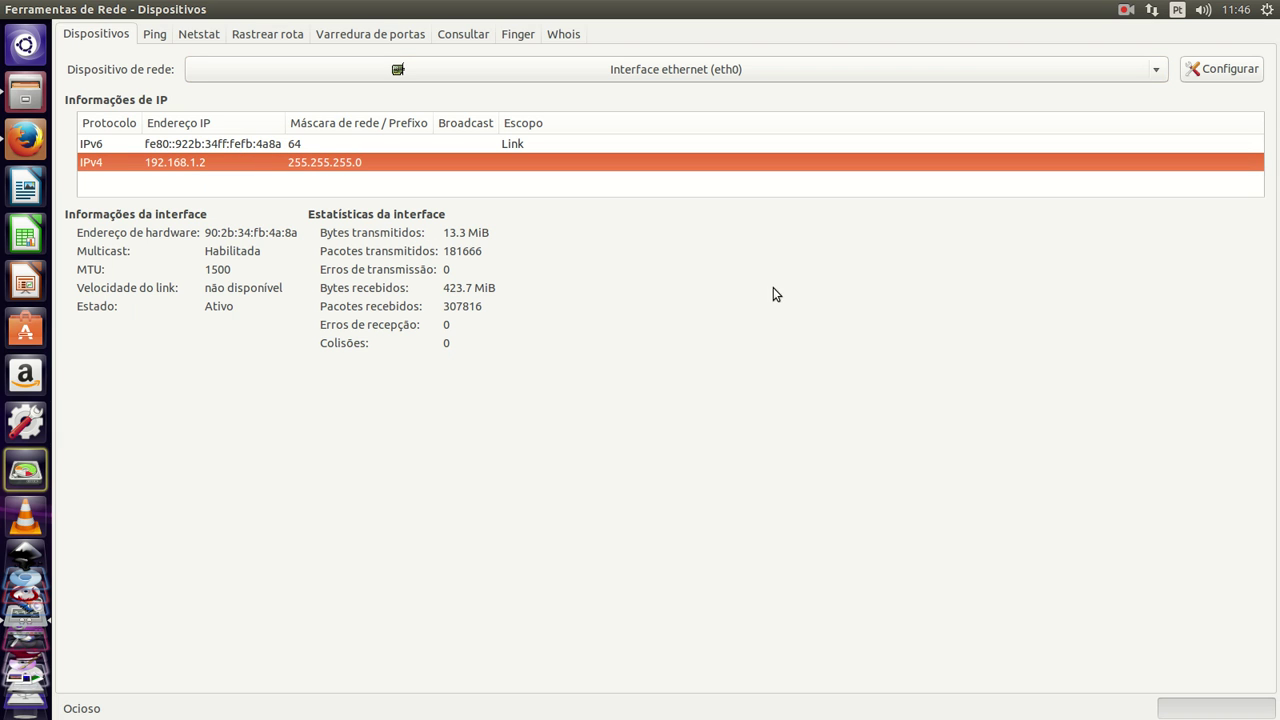
# Step: Open Conexão cabeada 1 for editing from the eth0 configuration and review its general, Ethernet, 802.1x security and IPv4 settings
pyautogui.click(1245, 70)
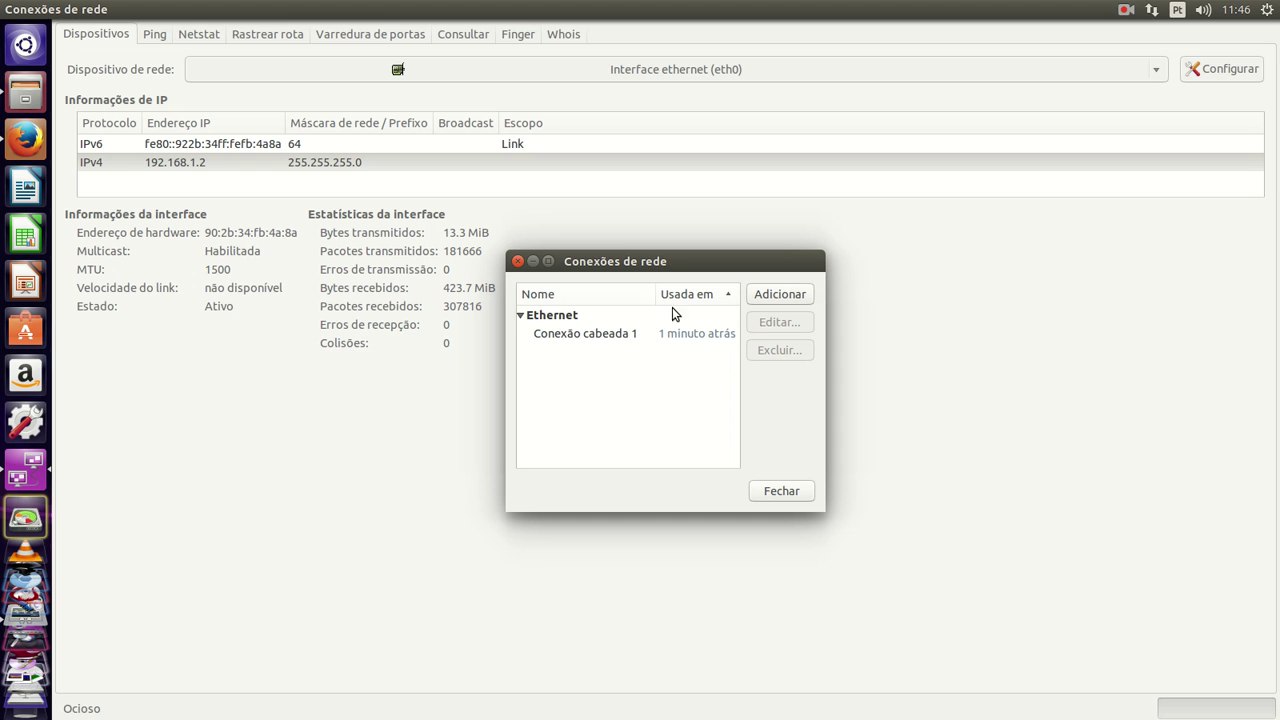
pyautogui.click(612, 334)
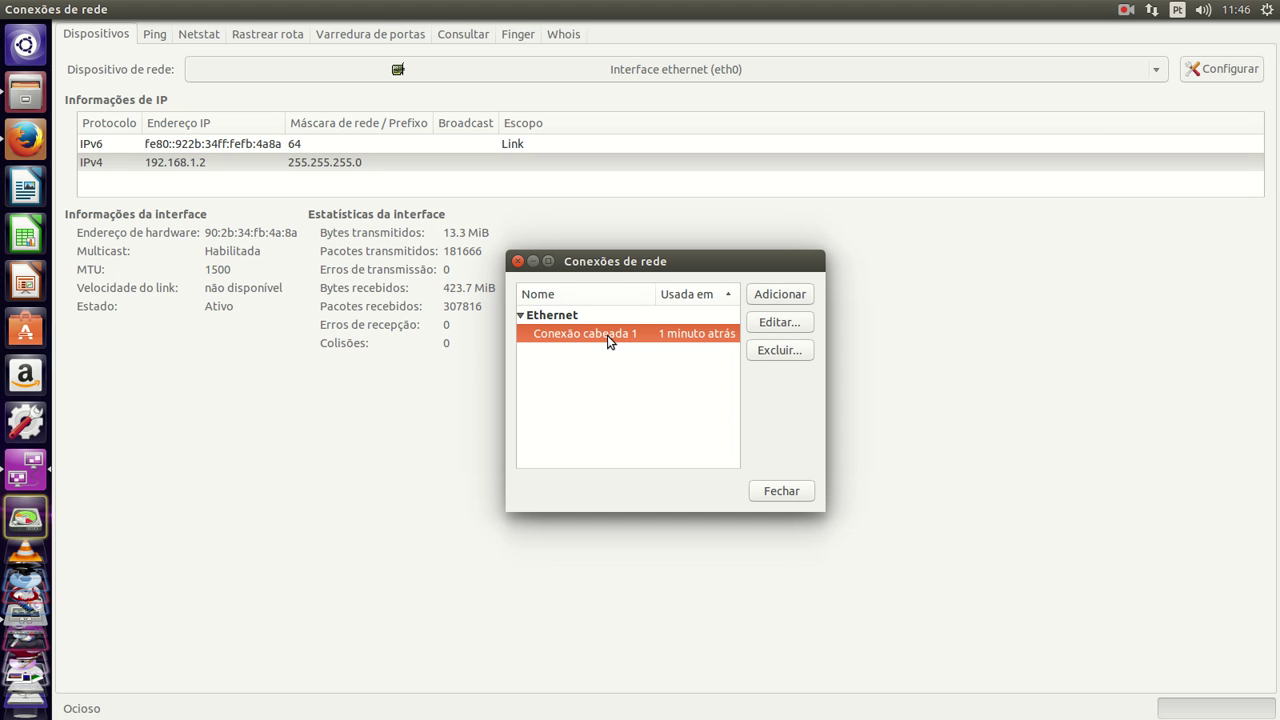
pyautogui.click(804, 330)
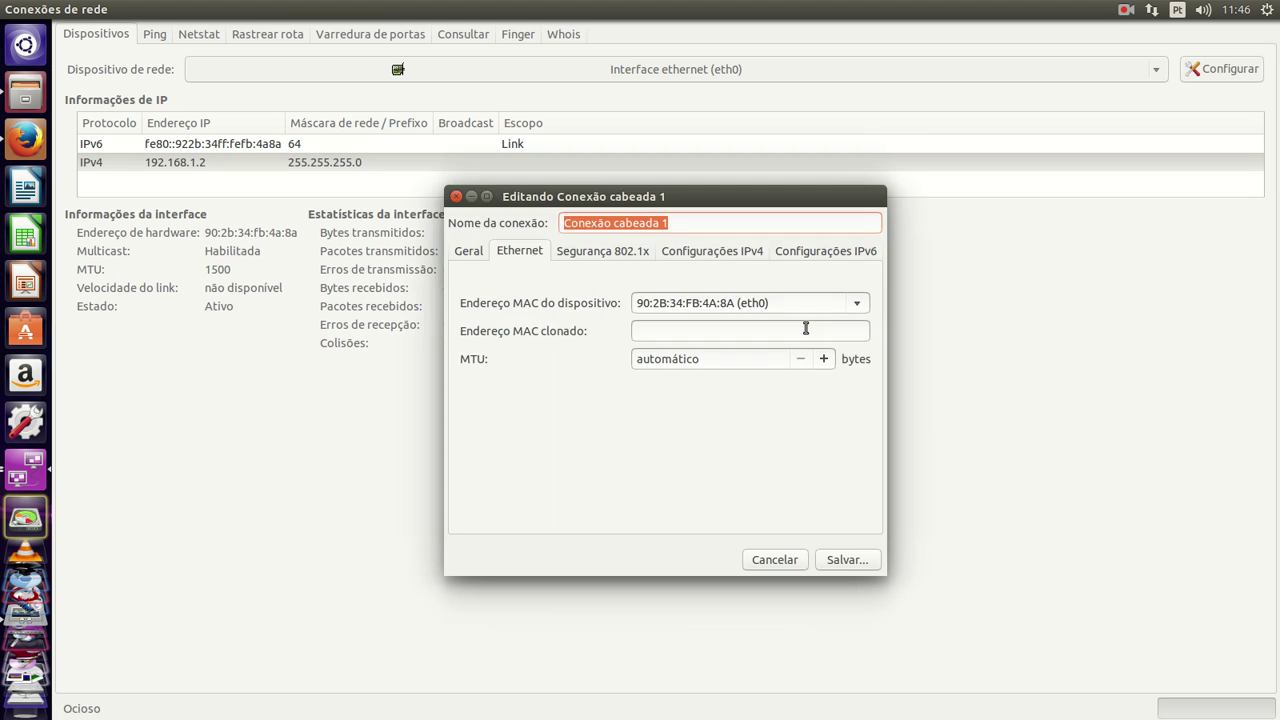
pyautogui.click(469, 253)
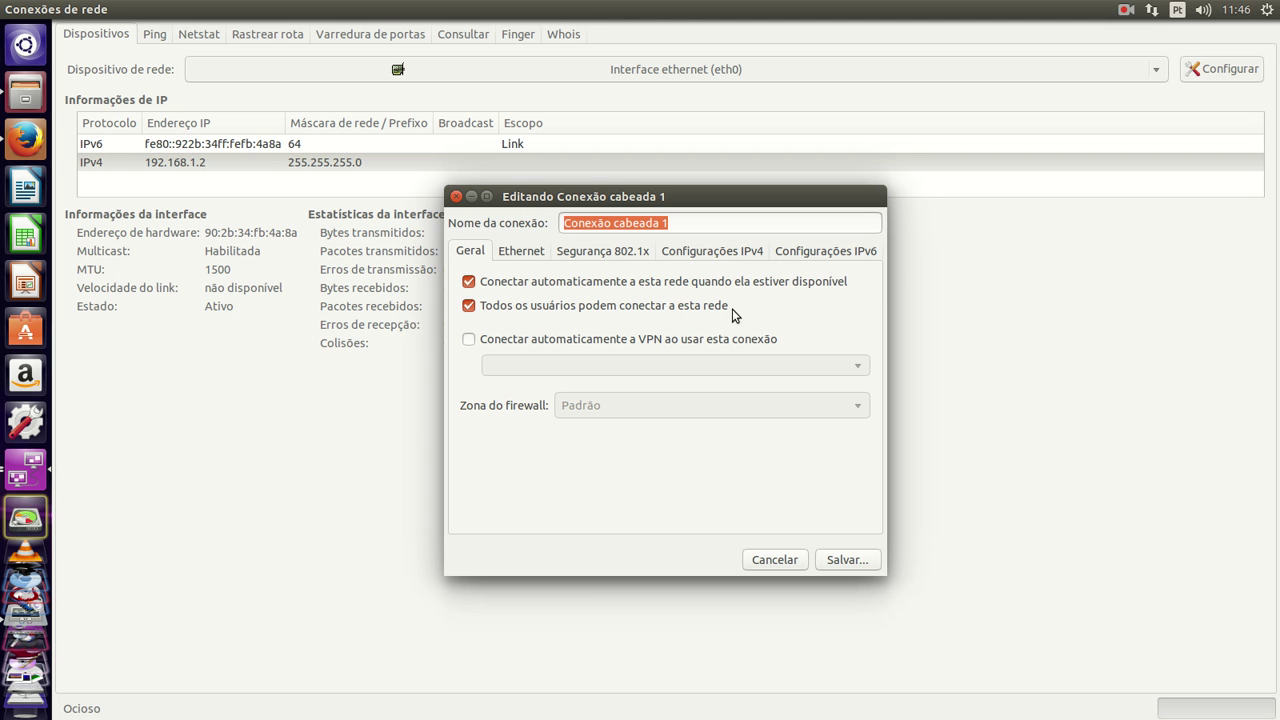
pyautogui.click(520, 252)
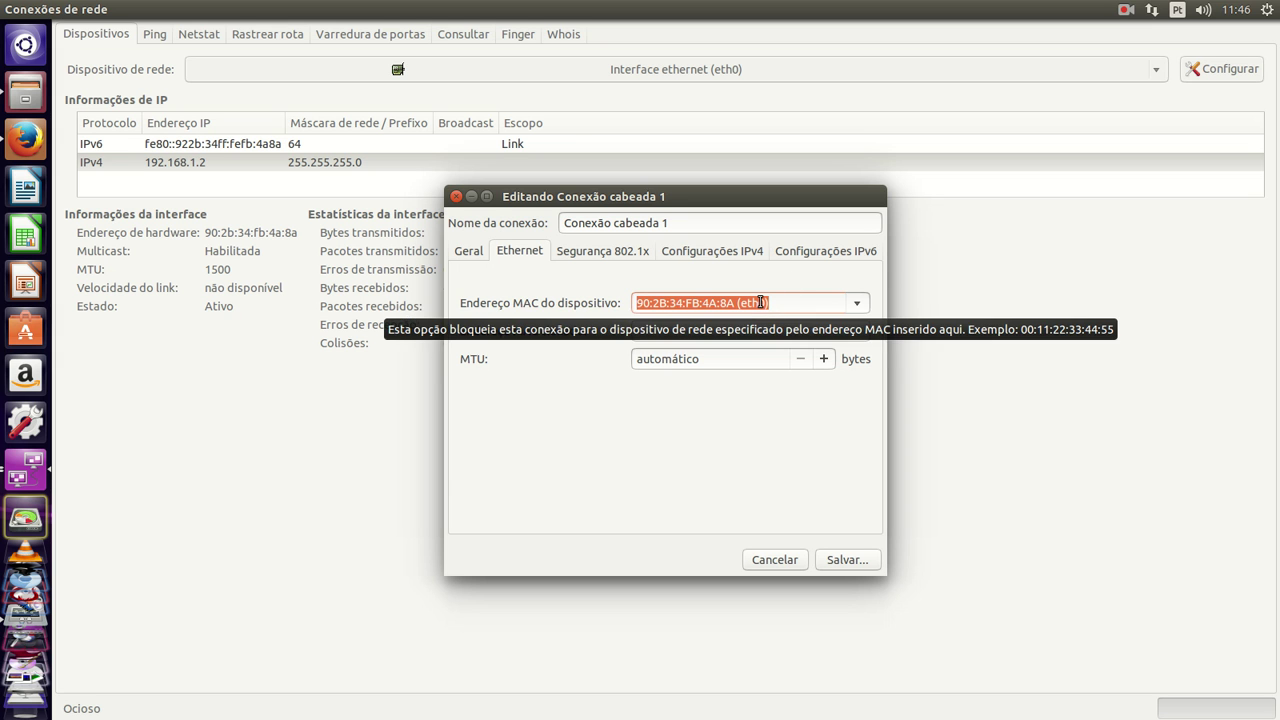
pyautogui.click(601, 257)
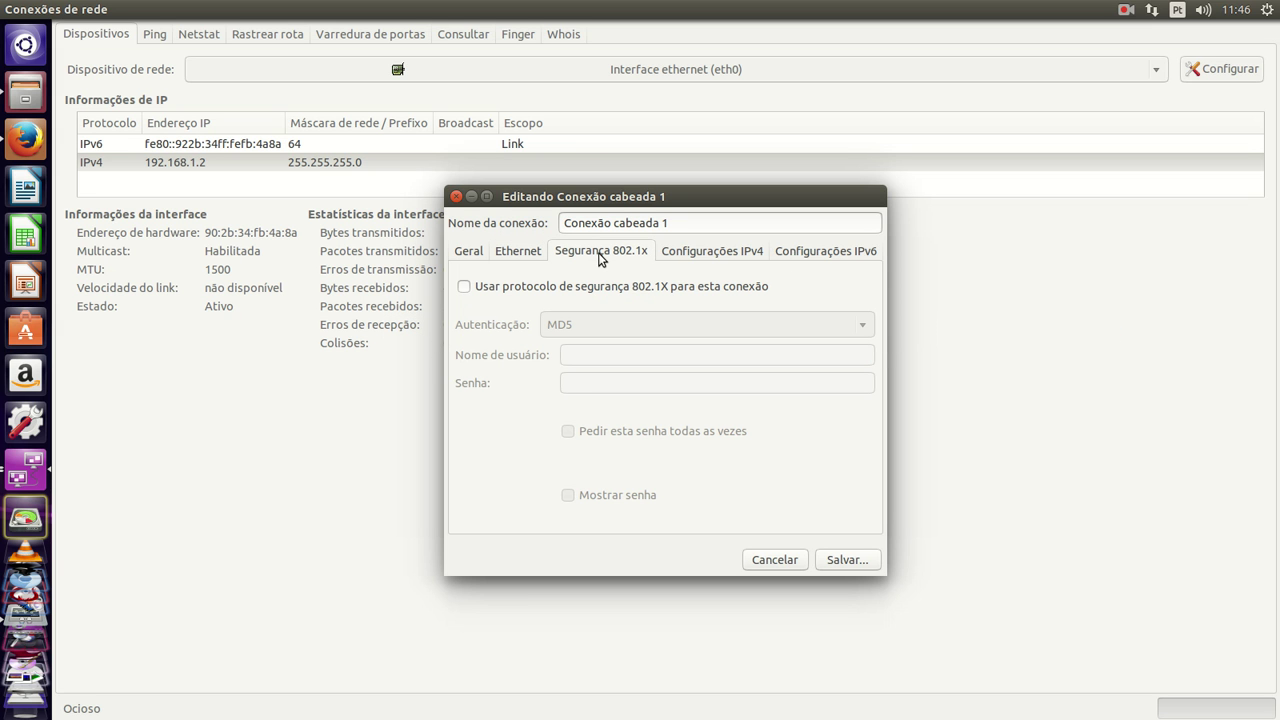
pyautogui.click(692, 261)
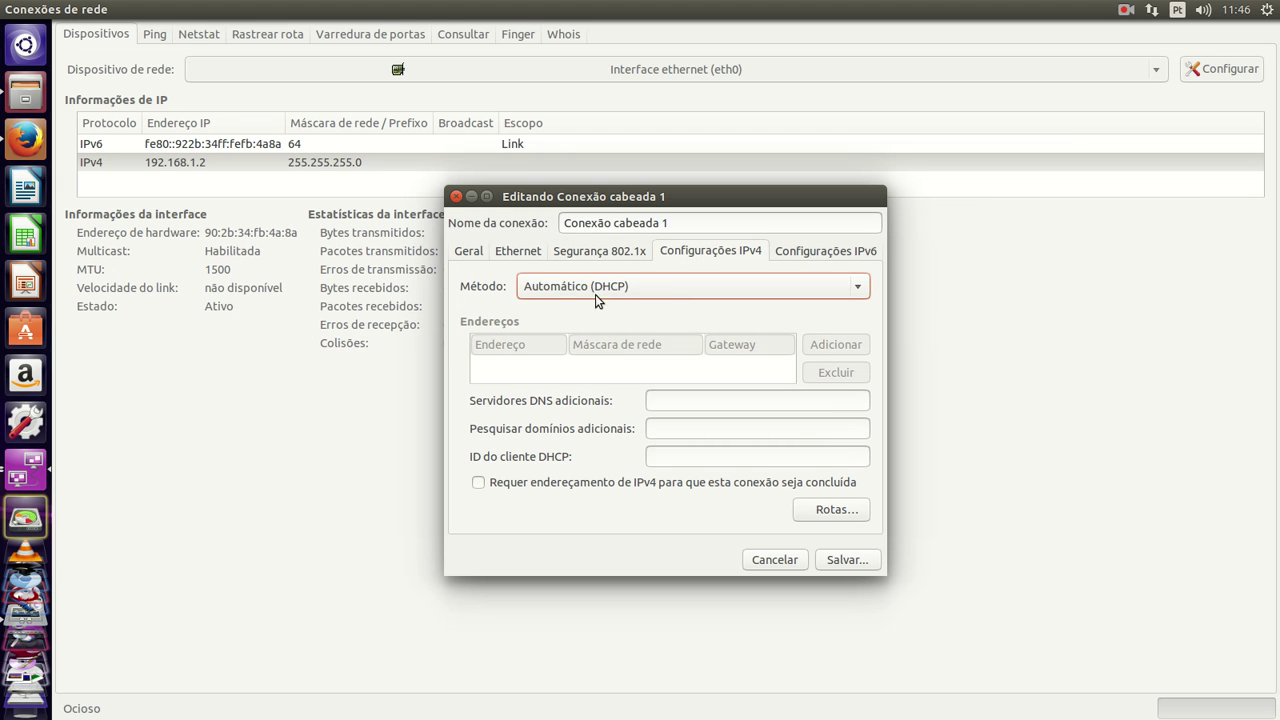
# Step: Switch the connection's IPv4 method to Manual to view its address fields, and restore Automático (DHCP)
pyautogui.click(866, 299)
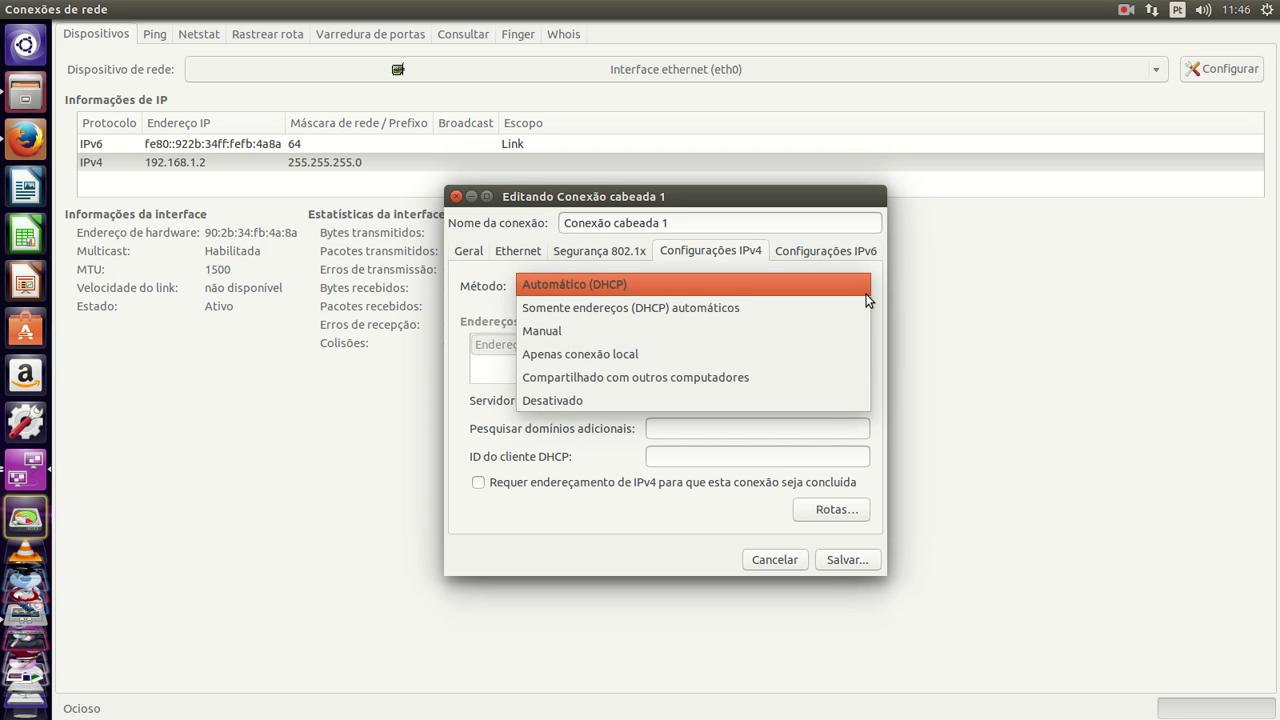
pyautogui.click(775, 331)
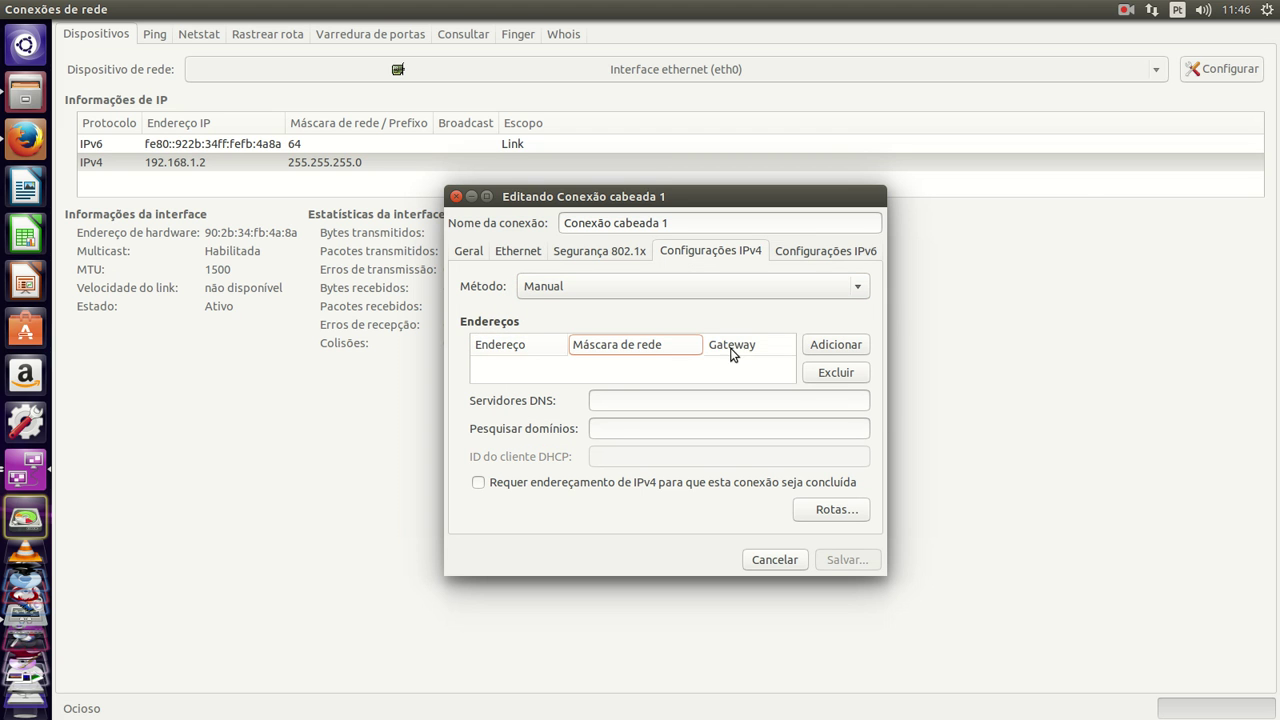
pyautogui.click(859, 290)
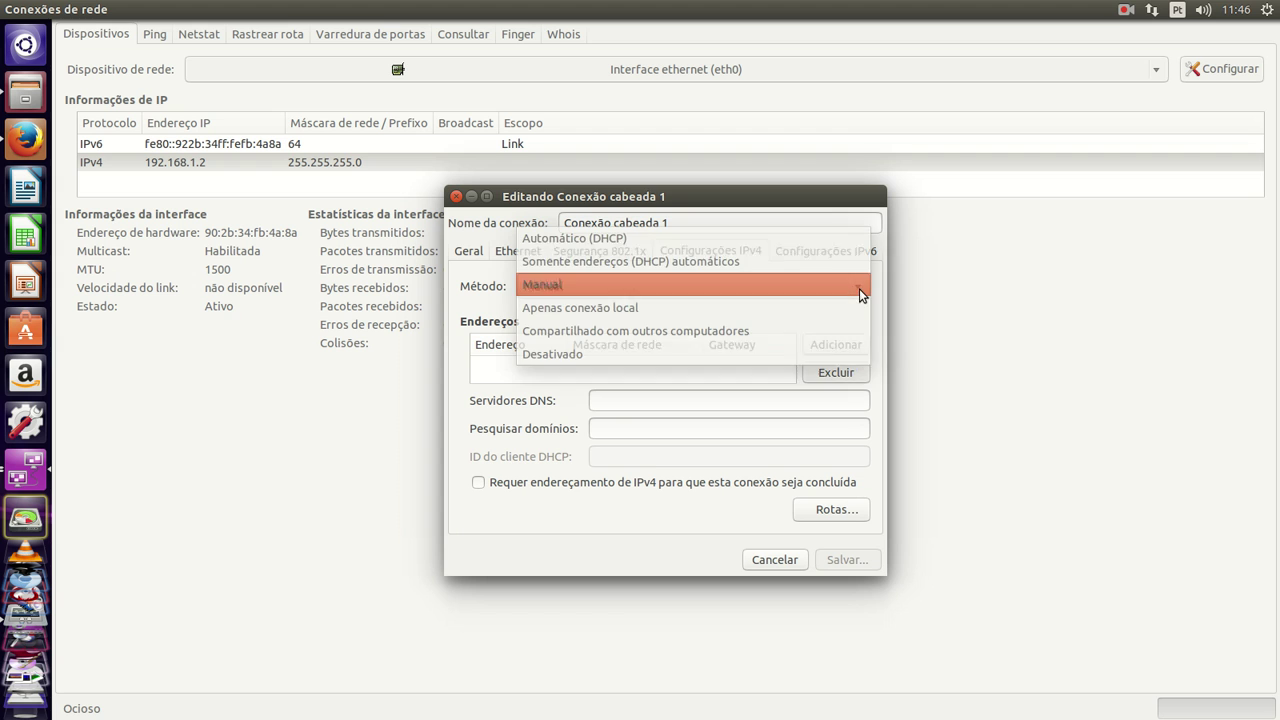
pyautogui.click(803, 239)
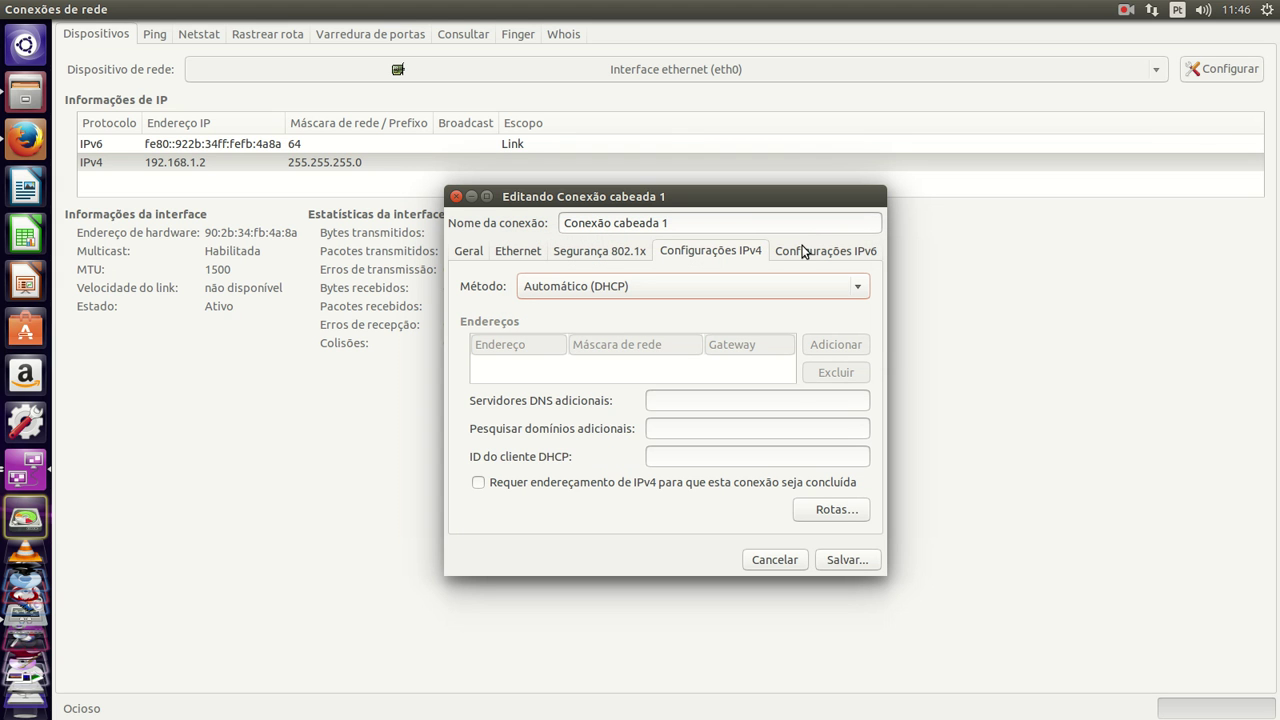
# Step: Review the connection's IPv6, IPv4 DNS, Ethernet and general settings, cancel the edit and close the network connections
pyautogui.click(829, 256)
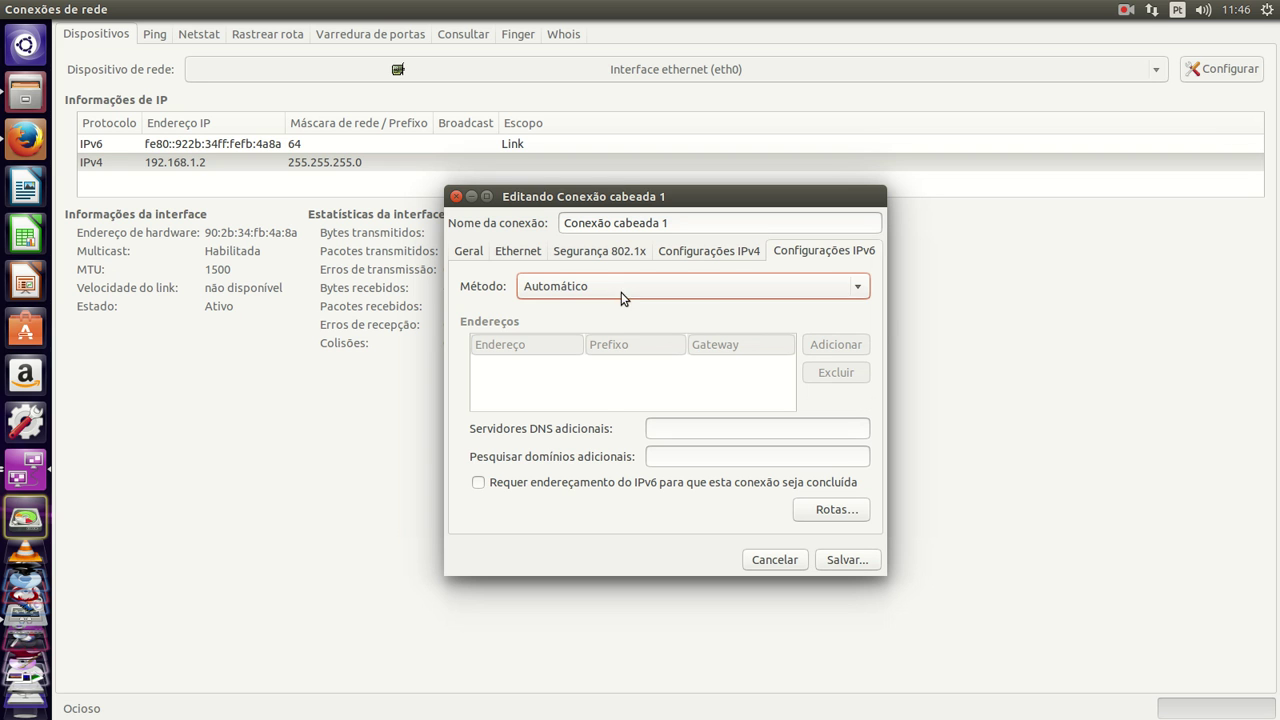
pyautogui.click(715, 257)
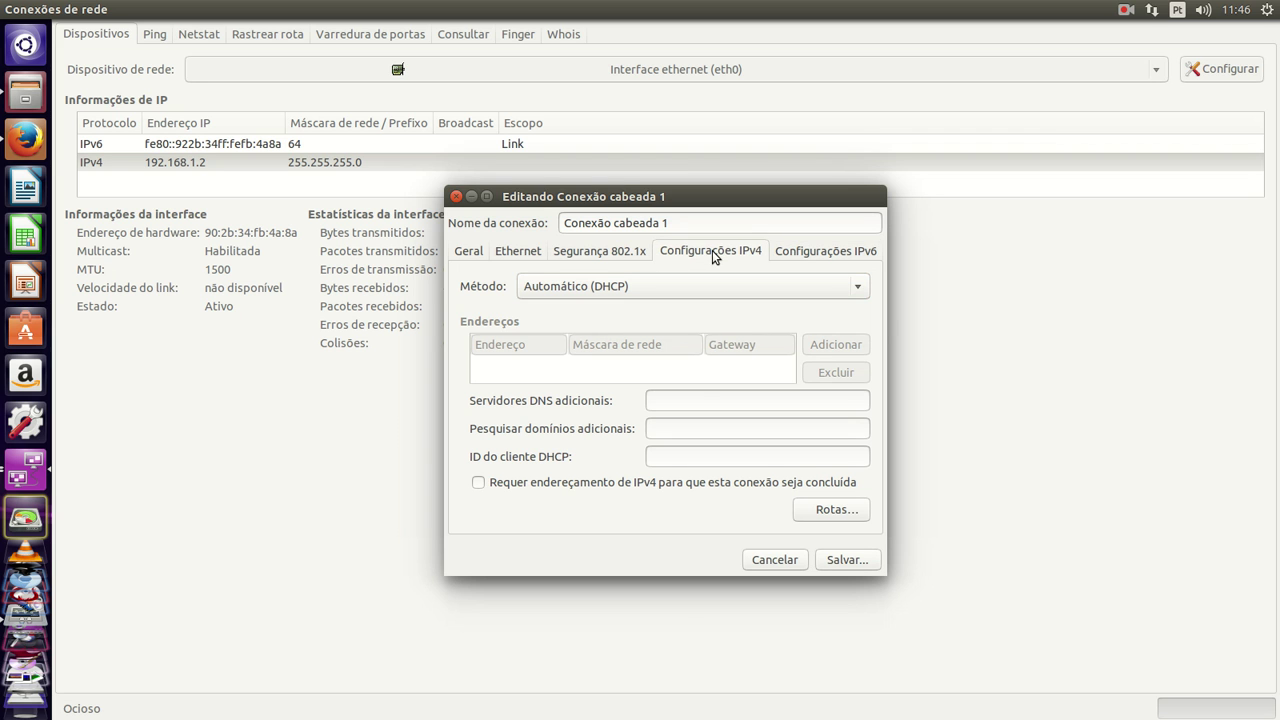
pyautogui.click(717, 402)
pyautogui.click(697, 430)
pyautogui.click(519, 250)
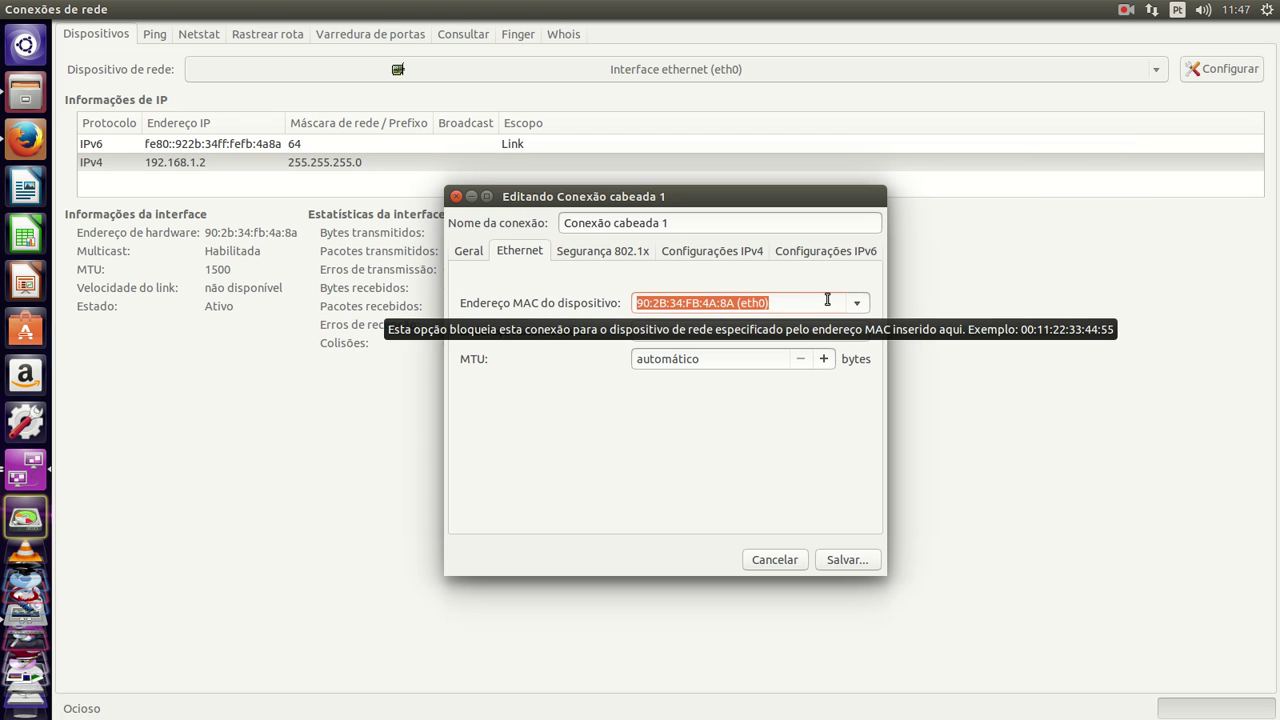
pyautogui.click(469, 257)
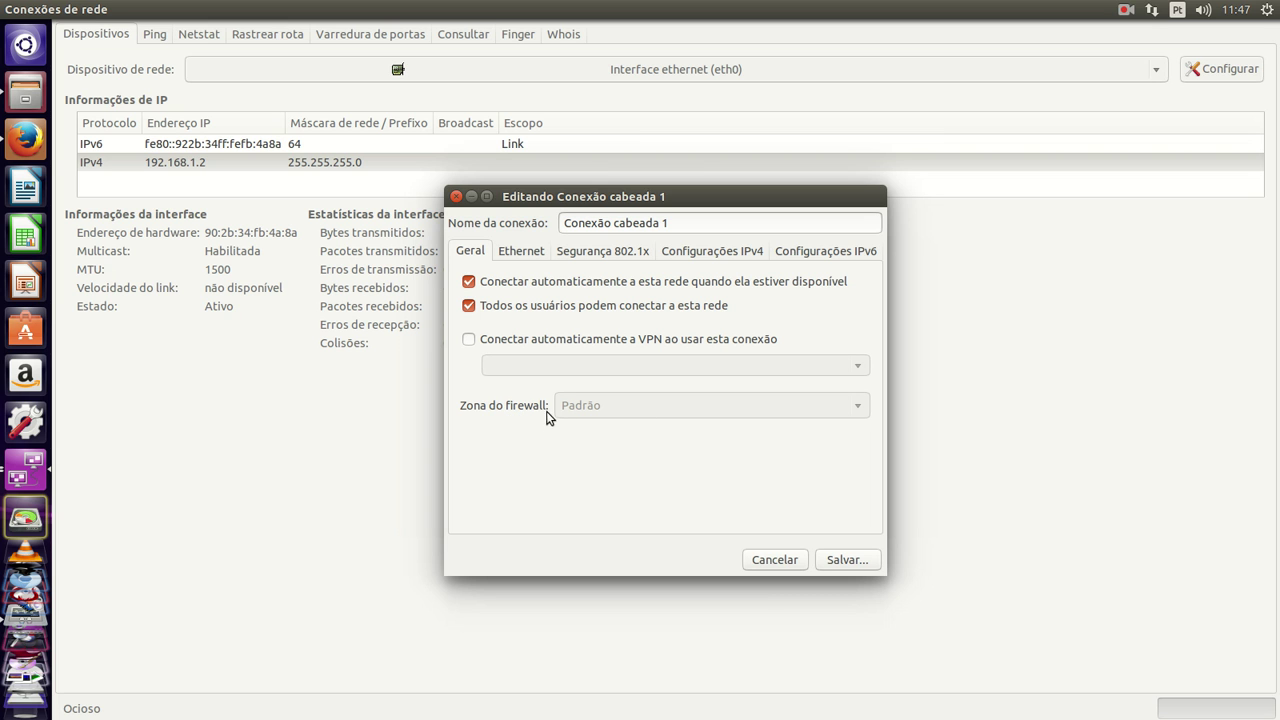
pyautogui.moveTo(759, 403)
pyautogui.click(776, 563)
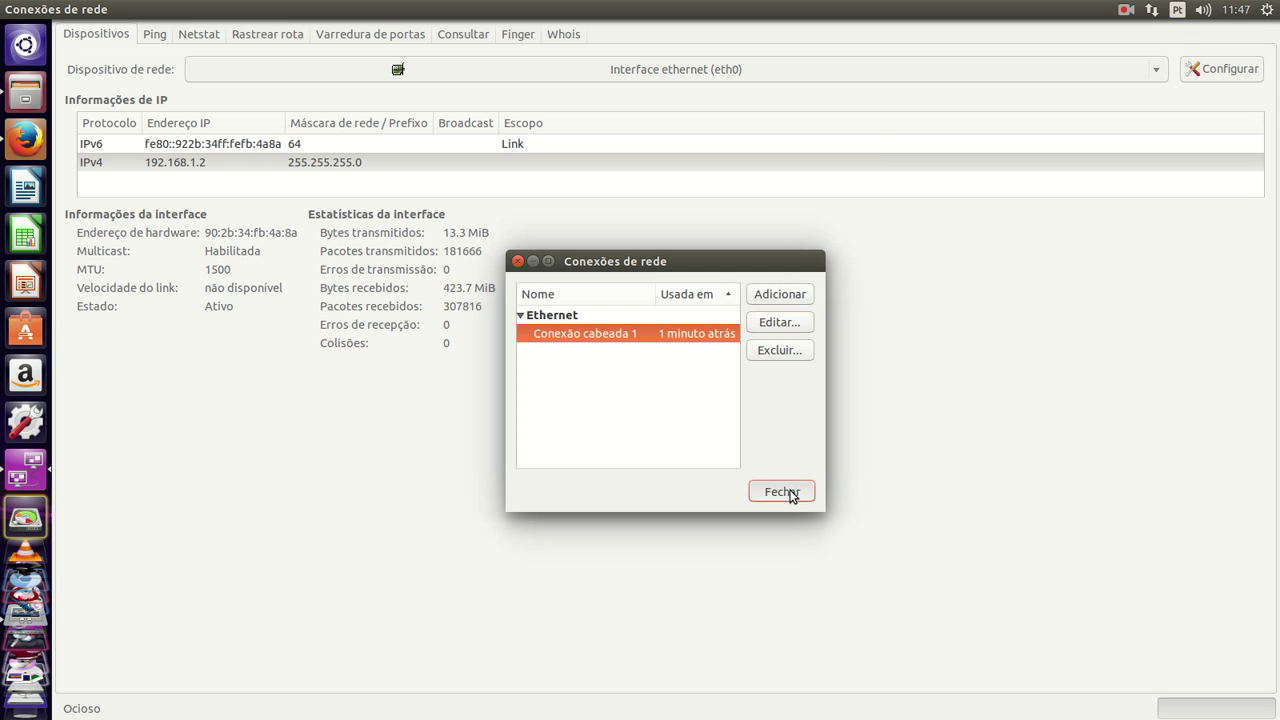
pyautogui.click(782, 492)
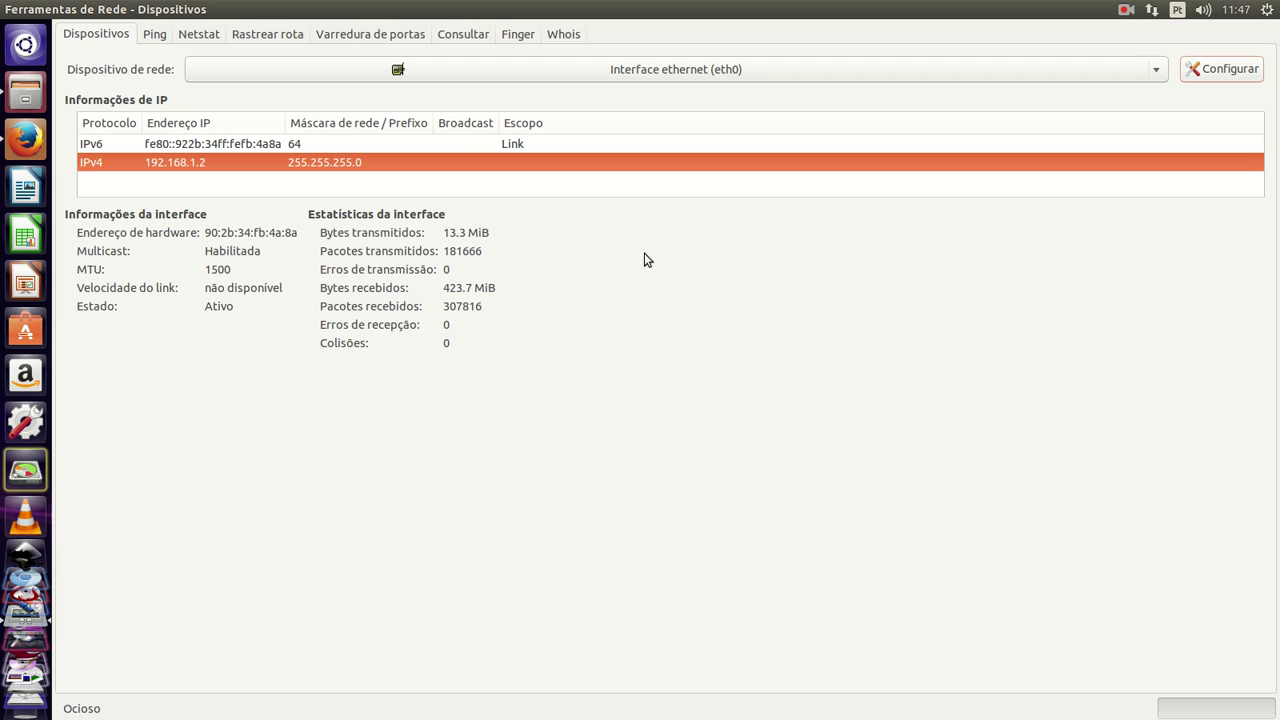
pyautogui.click(364, 36)
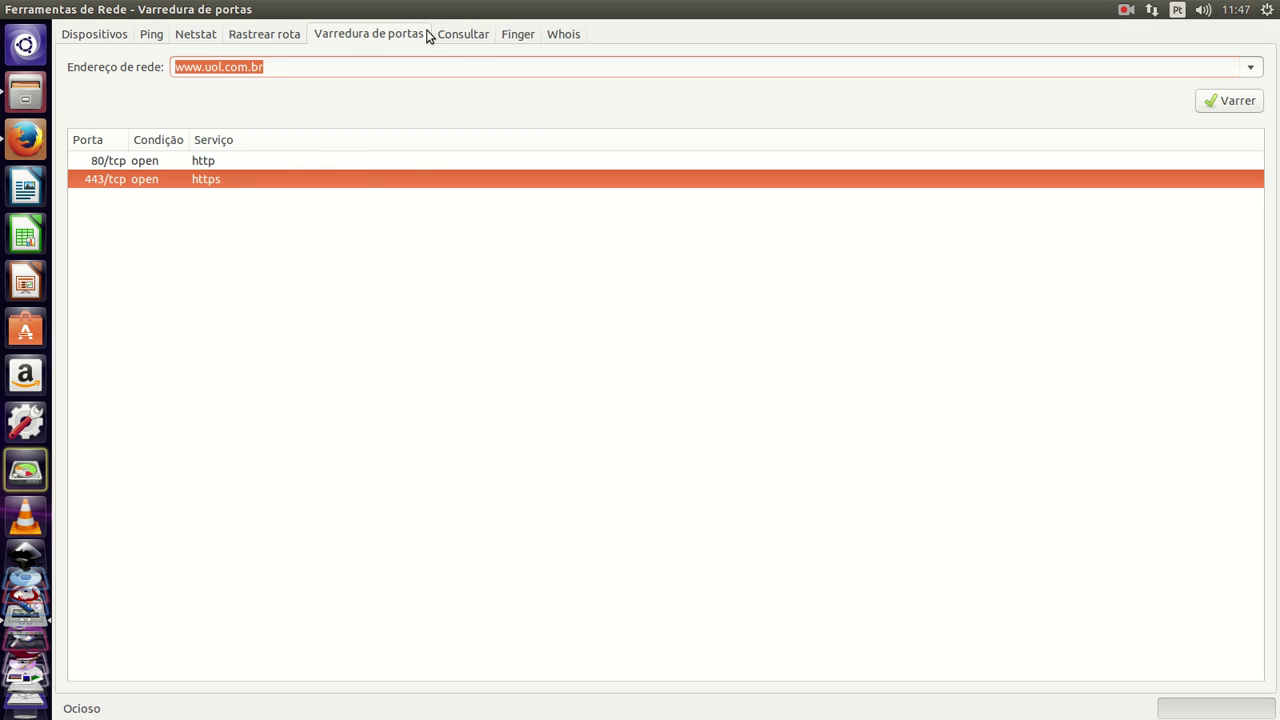
pyautogui.click(456, 38)
pyautogui.click(517, 38)
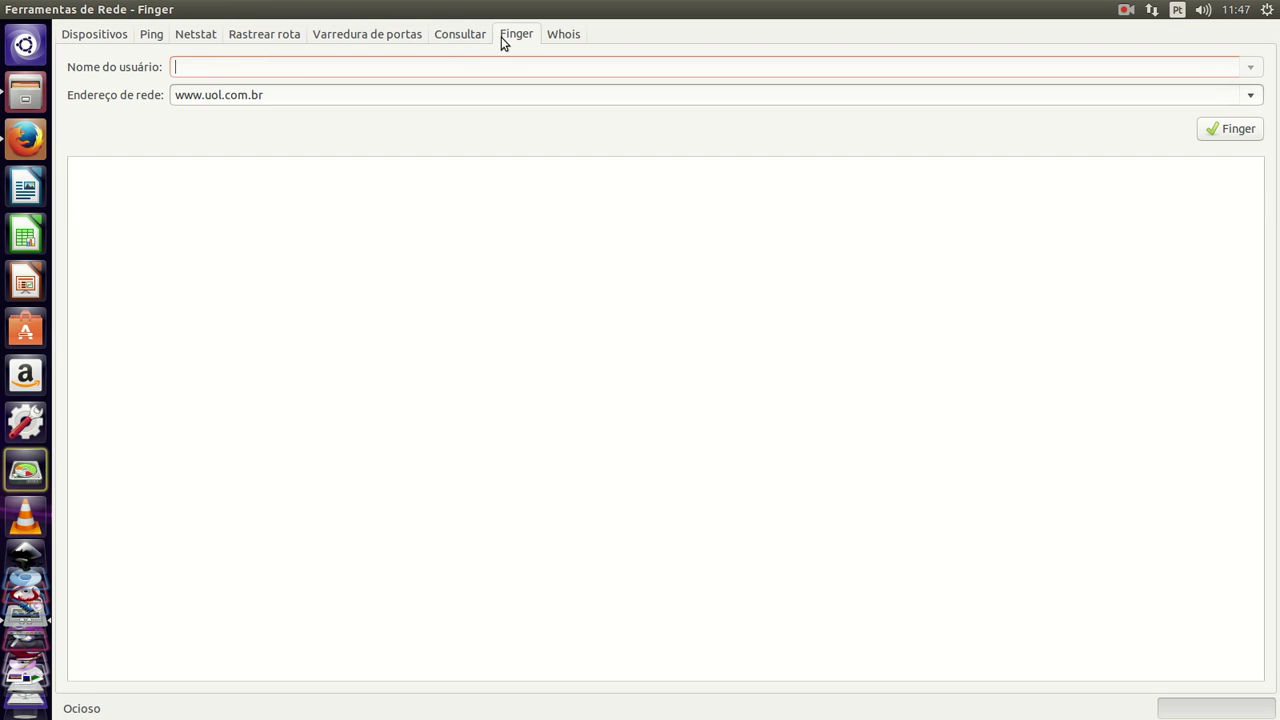
pyautogui.click(338, 40)
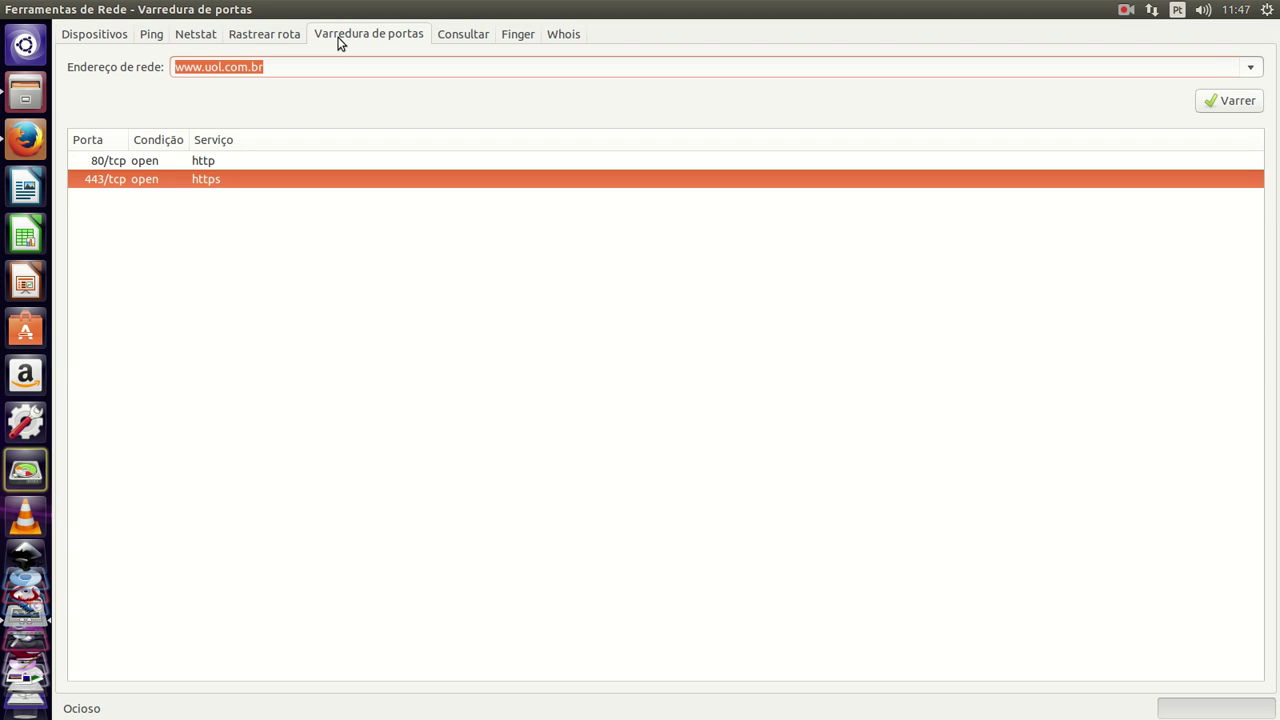
pyautogui.click(158, 38)
pyautogui.click(98, 40)
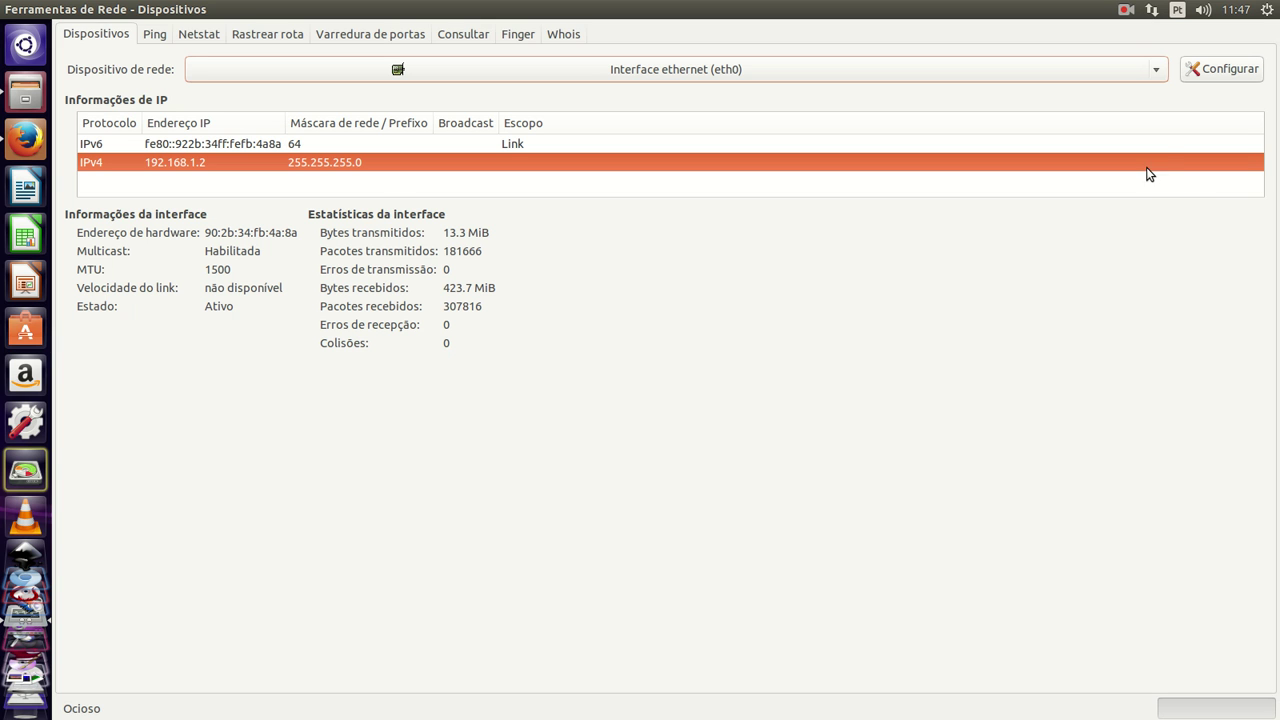
pyautogui.click(1124, 10)
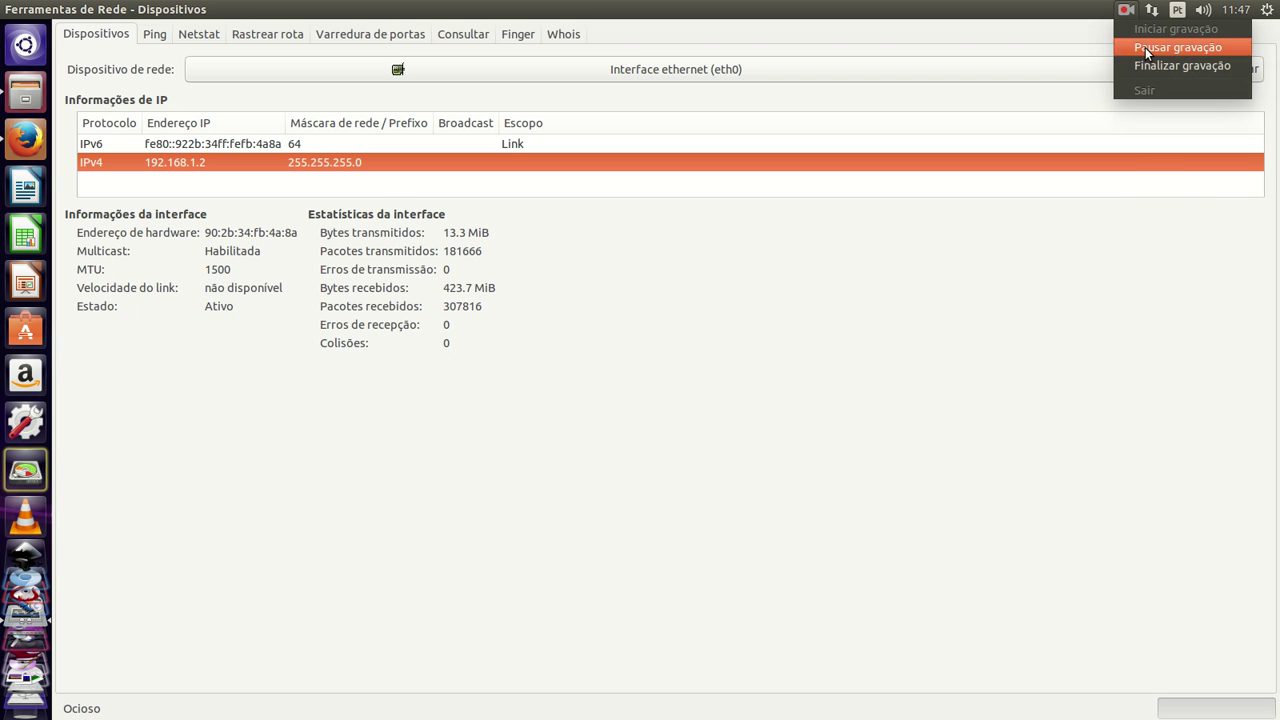